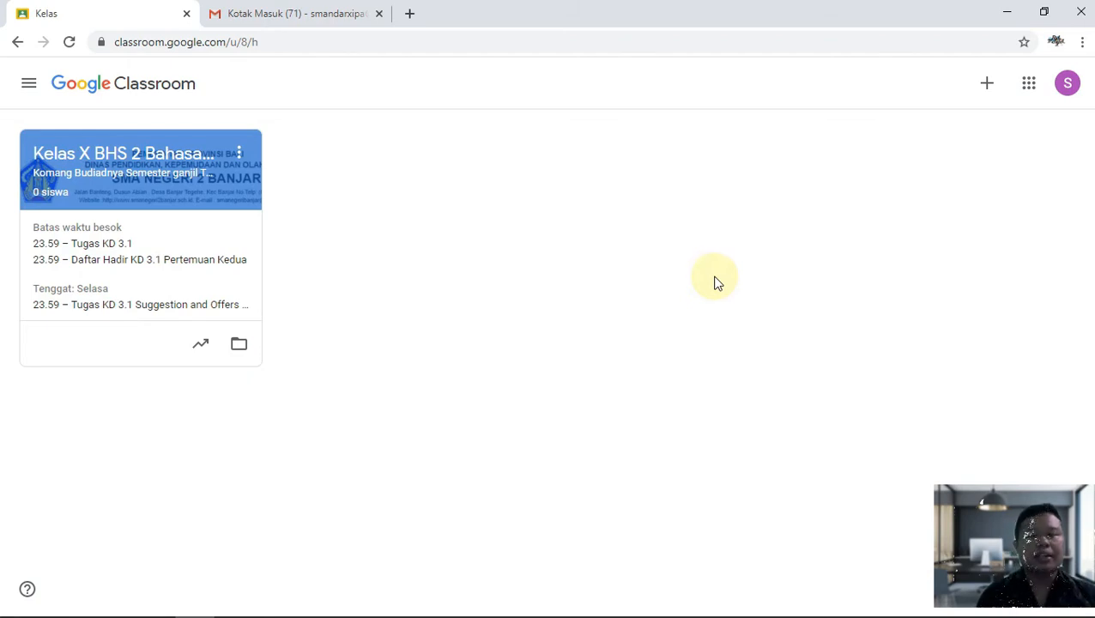
# Open the Kelas X BHS 2 Bahasa Inggris class's Tugas Kelas page and bring up the Buat menu.
pyautogui.click(147, 163)
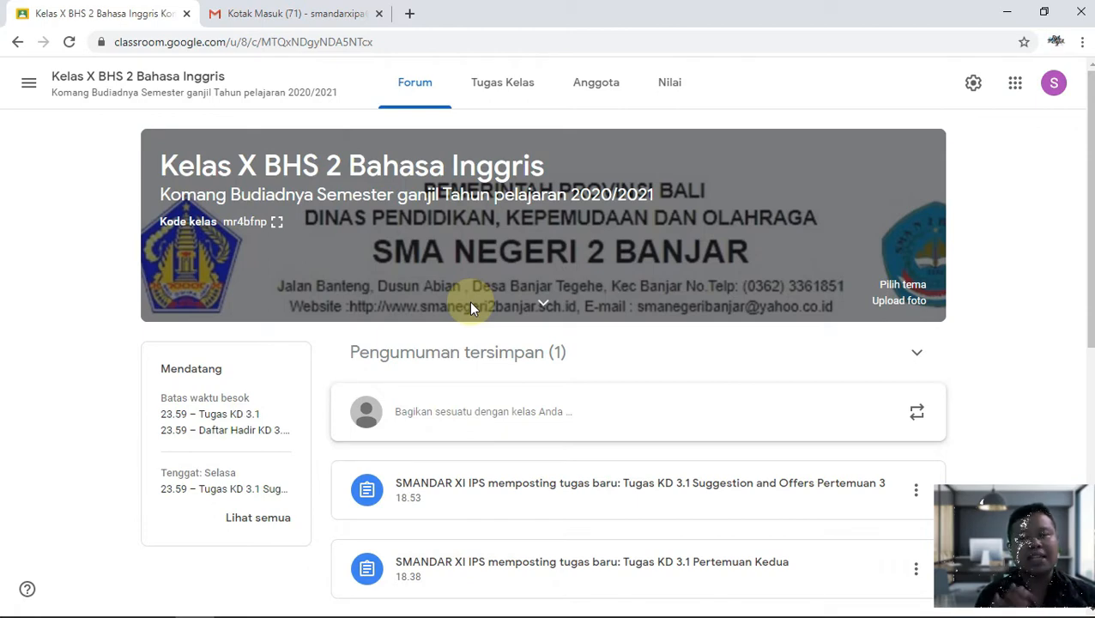
pyautogui.click(487, 89)
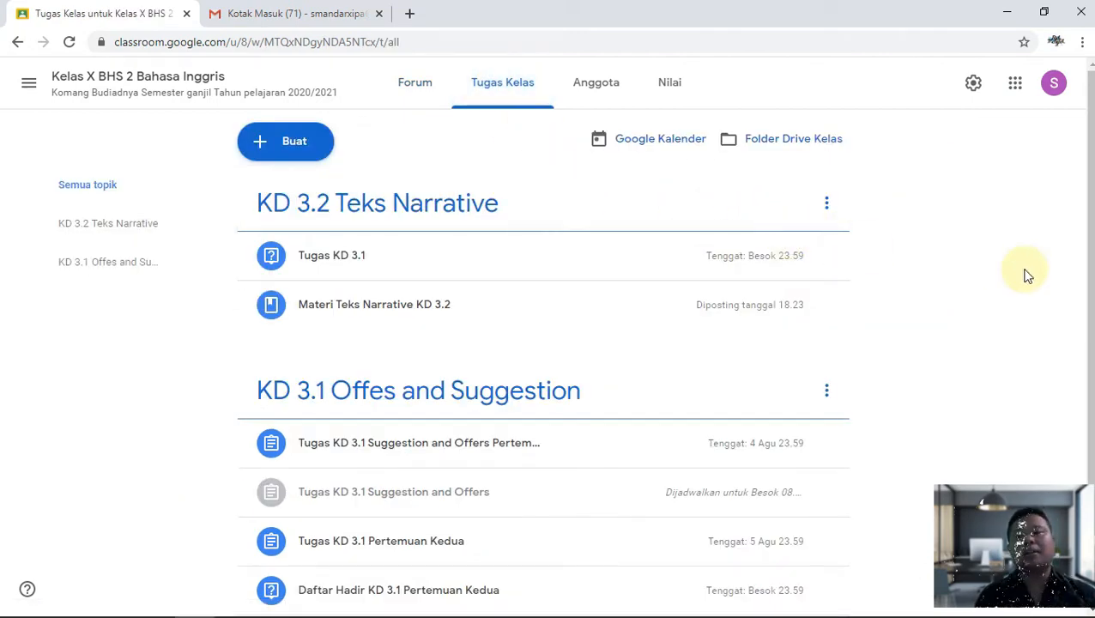
pyautogui.click(296, 154)
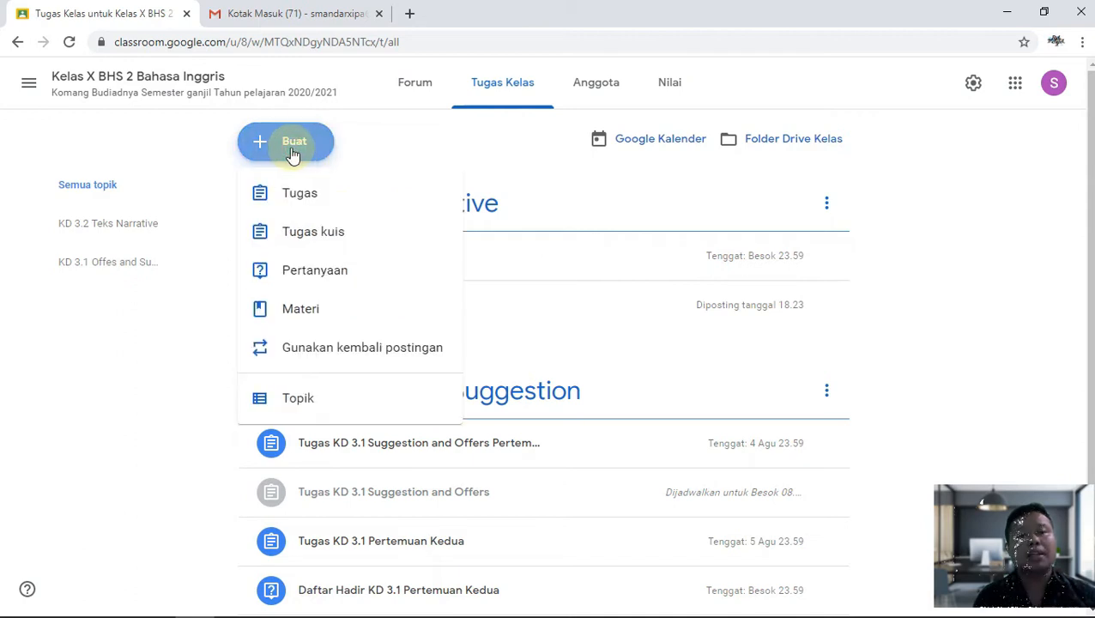
# Start a quiz assignment titled 'KD 3.1 Penilaian Harian KD 3.1Suggestion and Offers'.
pyautogui.click(302, 246)
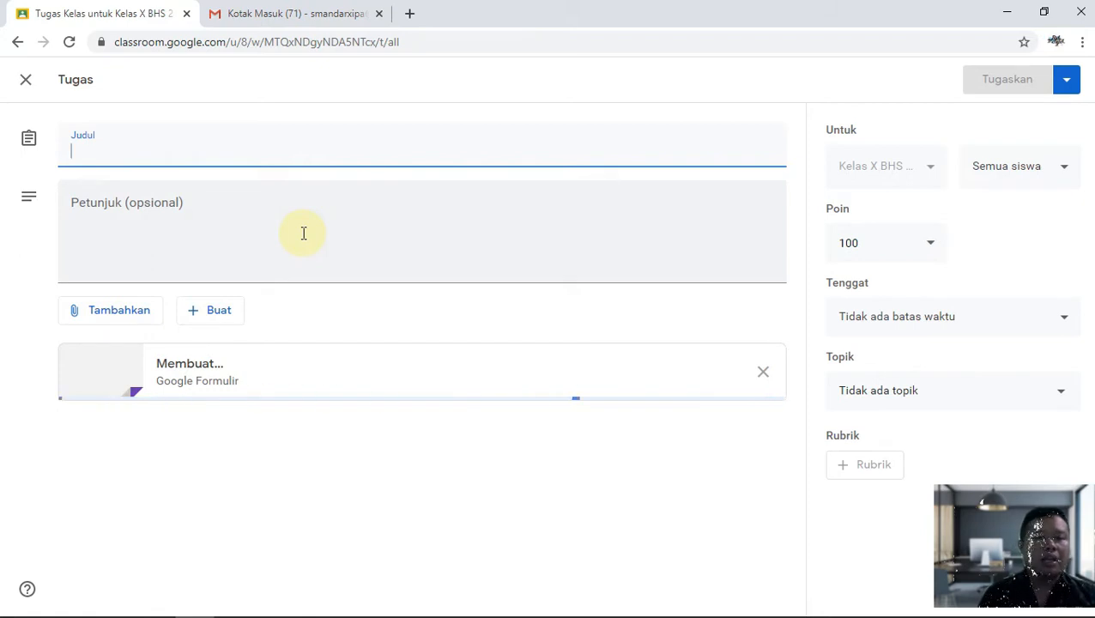
pyautogui.write('KD ')
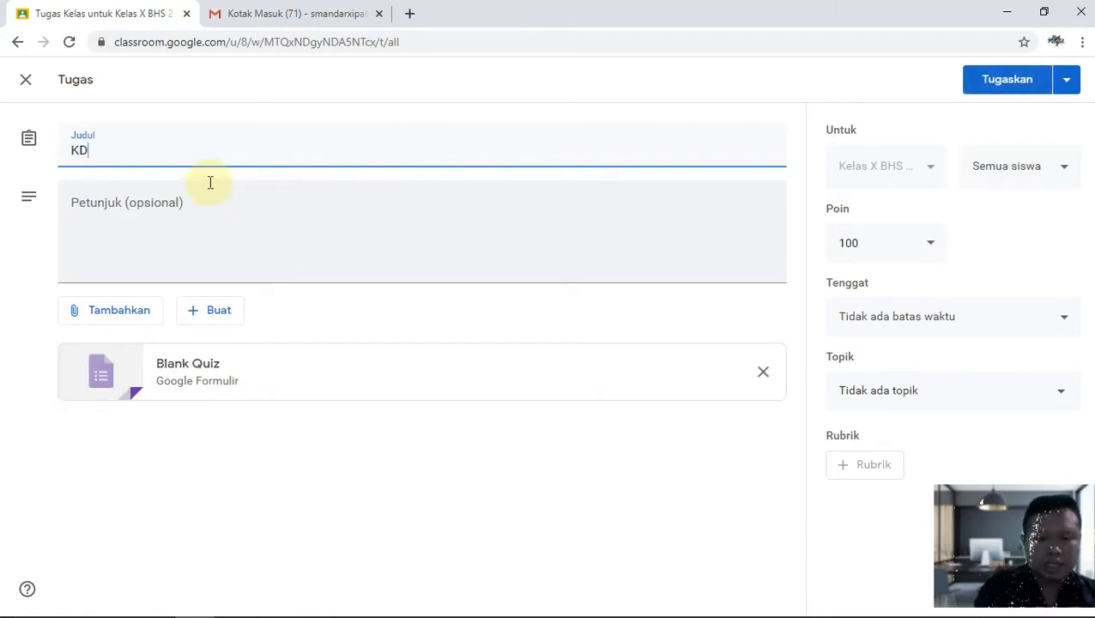
pyautogui.write('3.1 POe')
pyautogui.press('BackSpace')
pyautogui.write('en')
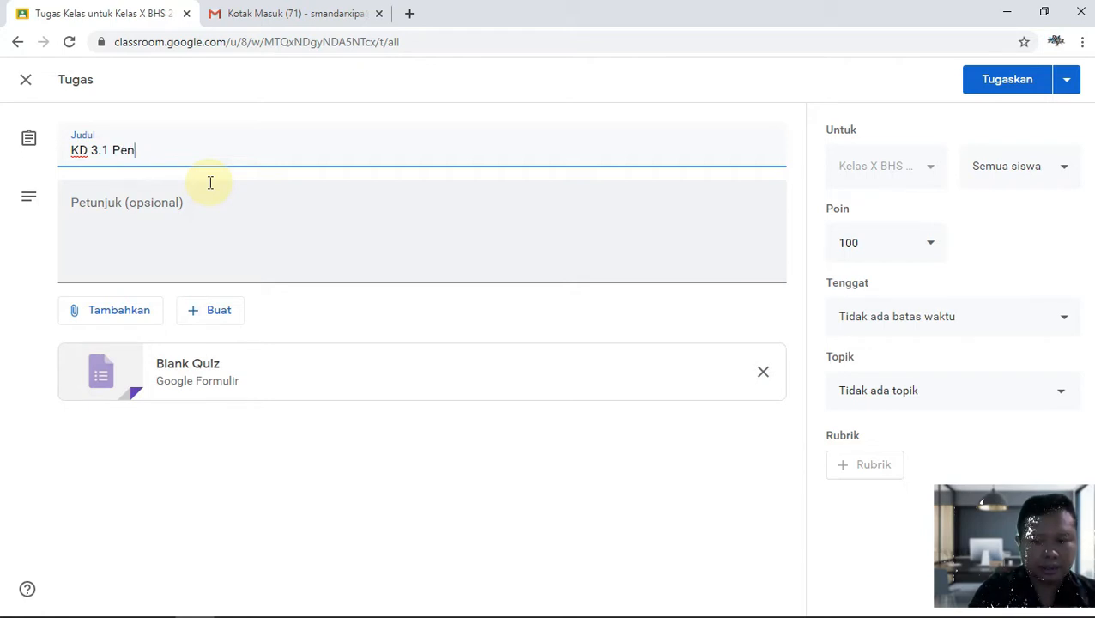
pyautogui.write('ilaian Harian KD 3.1')
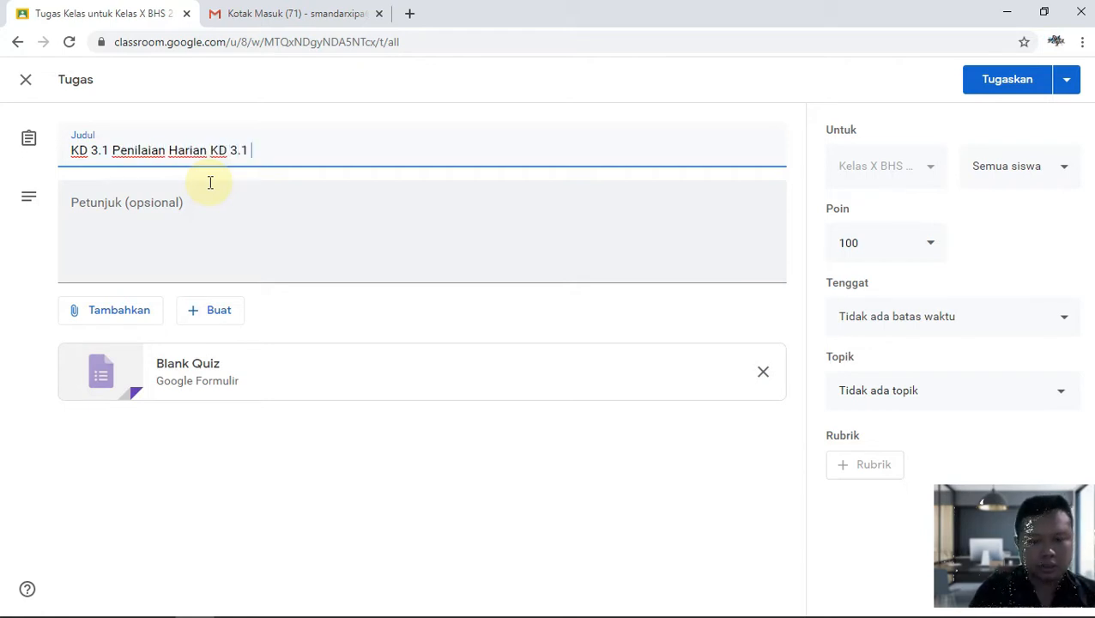
pyautogui.write('KD 3.1 Suggestion and Offers Pertemuan 3')
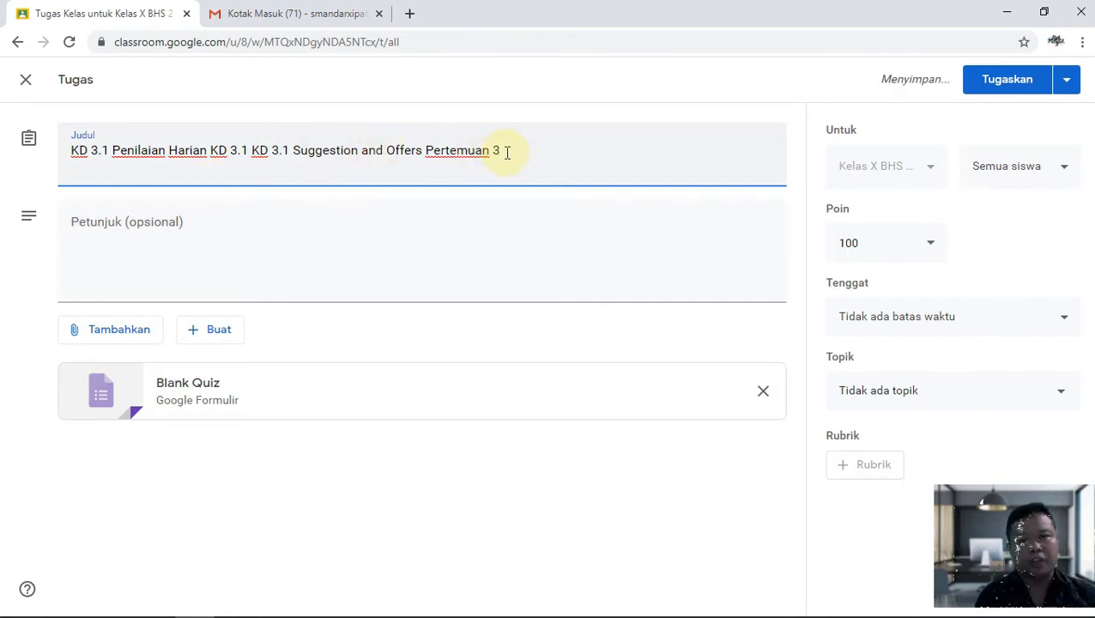
pyautogui.moveTo(507, 154); pyautogui.dragTo(424, 150)
pyautogui.press('BackSpace')
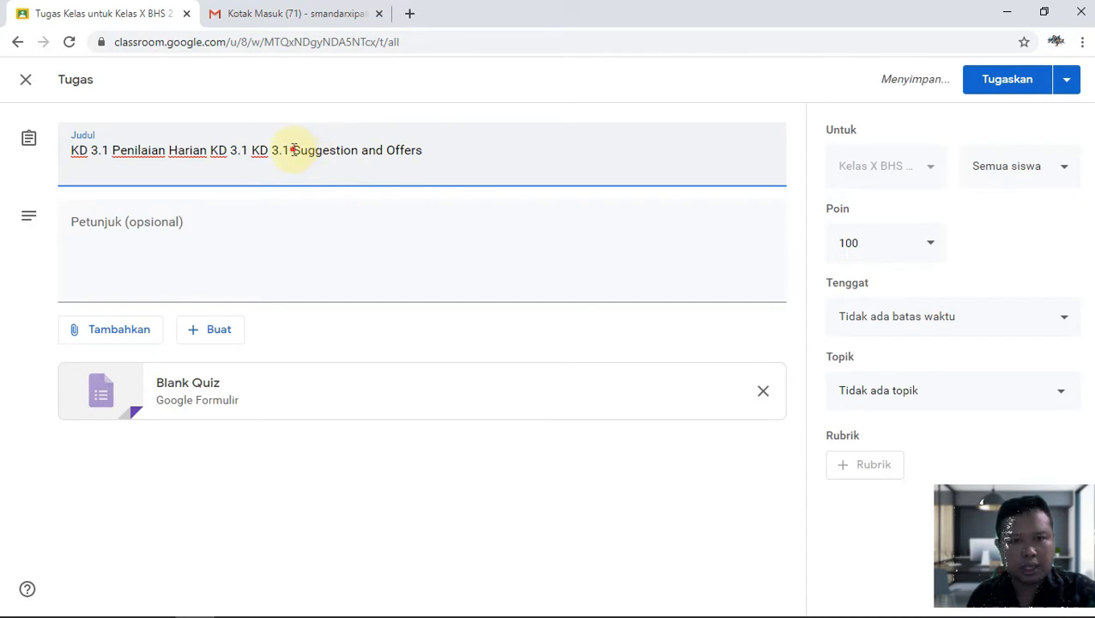
pyautogui.moveTo(293, 151); pyautogui.dragTo(252, 152)
pyautogui.press('BackSpace')
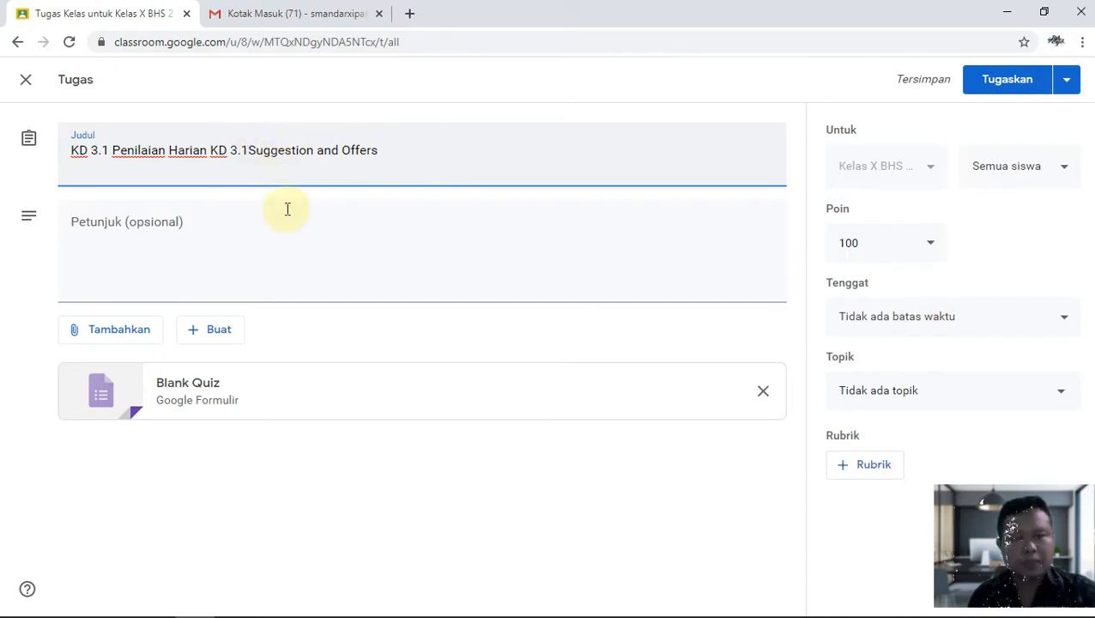
# Add instructions asking students to click the link below for the online quiz, and remove the Blank Quiz attachment.
pyautogui.click(278, 247)
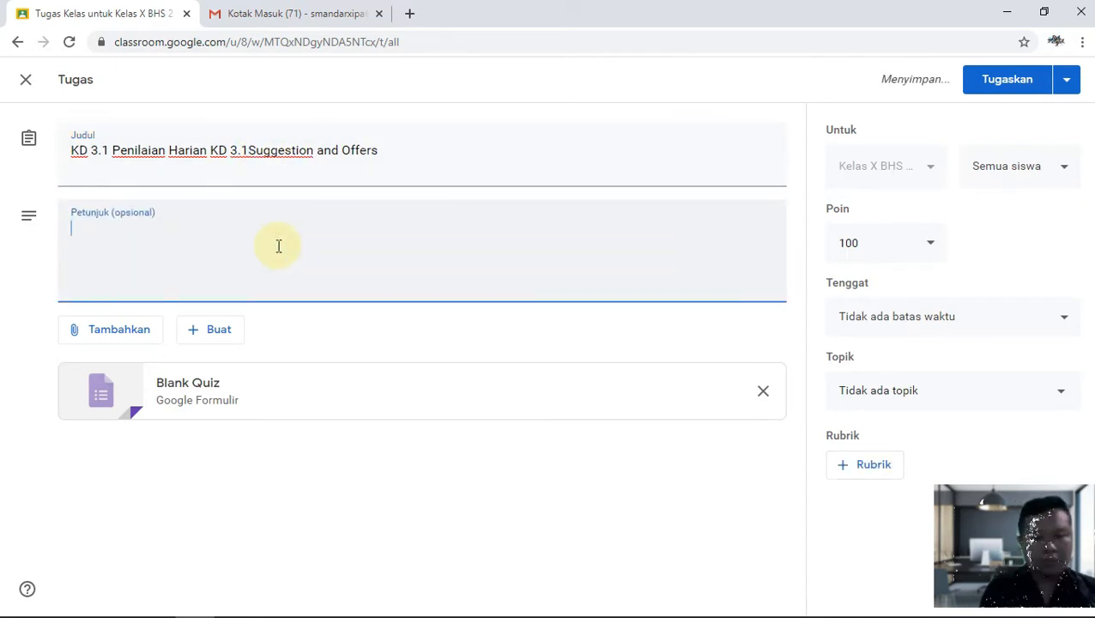
pyautogui.write('Insturksi')
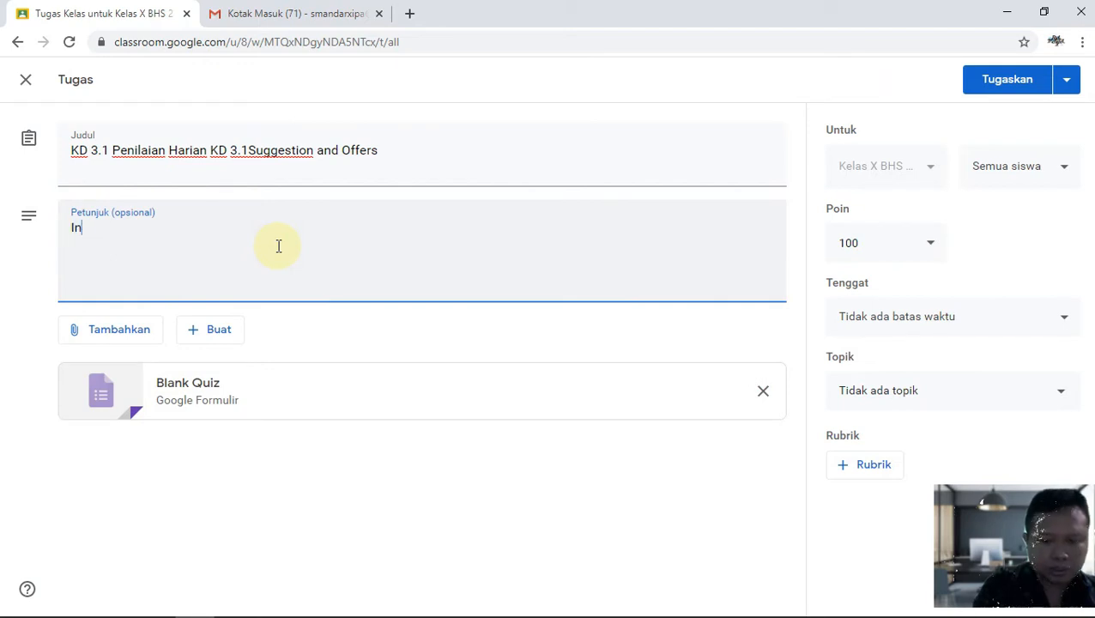
pyautogui.press('BackSpace')
pyautogui.press('BackSpace')
pyautogui.press('BackSpace')
pyautogui.write('ruksi: s')
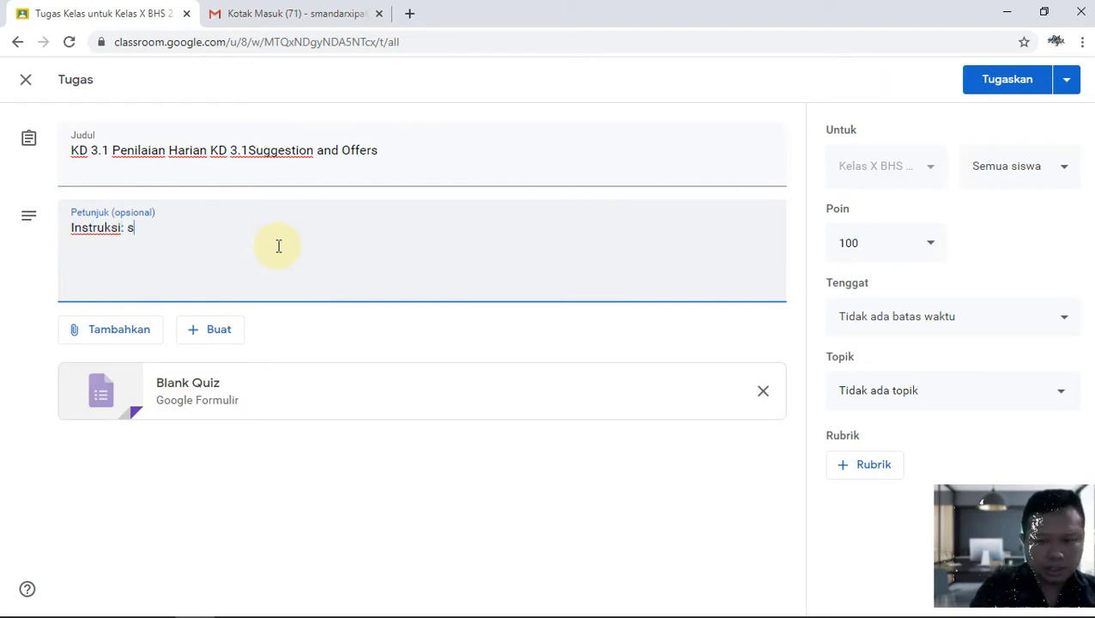
pyautogui.write('ilakan klik ')
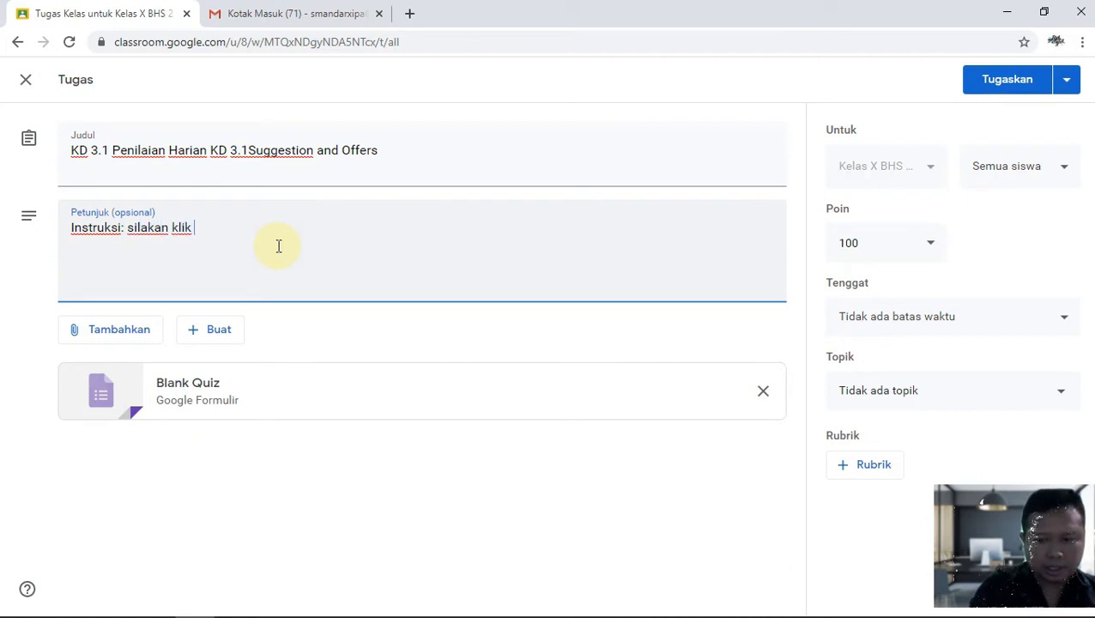
pyautogui.write('link diawa')
pyautogui.press('BackSpace')
pyautogui.press('BackSpace')
pyautogui.press('BackSpace')
pyautogui.write('bawha')
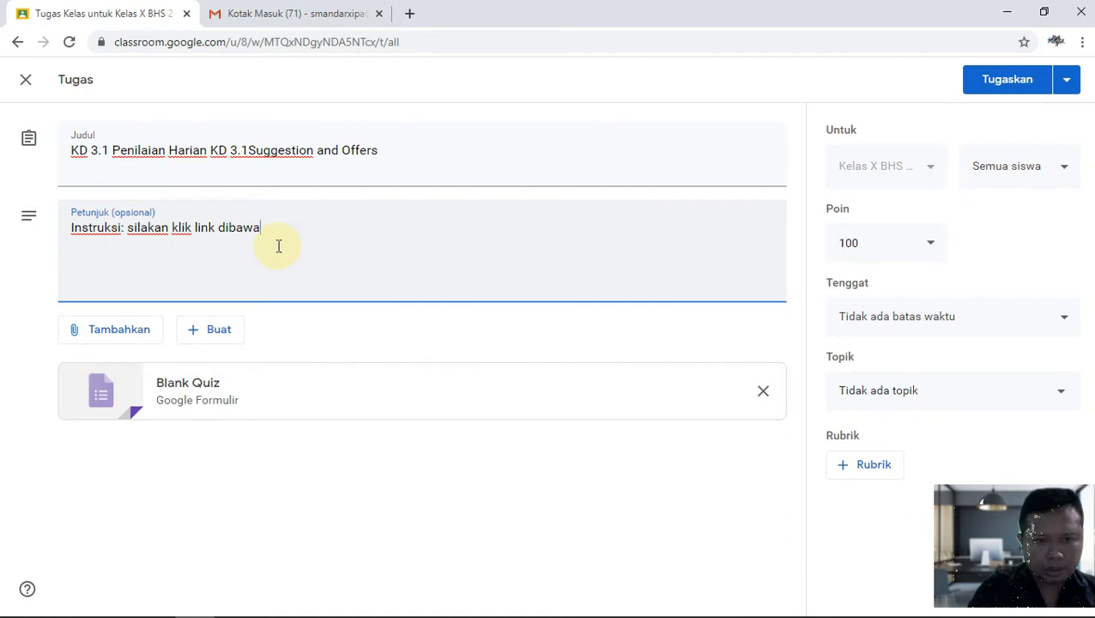
pyautogui.write('h ini untuk mengikuti kuis onlibe')
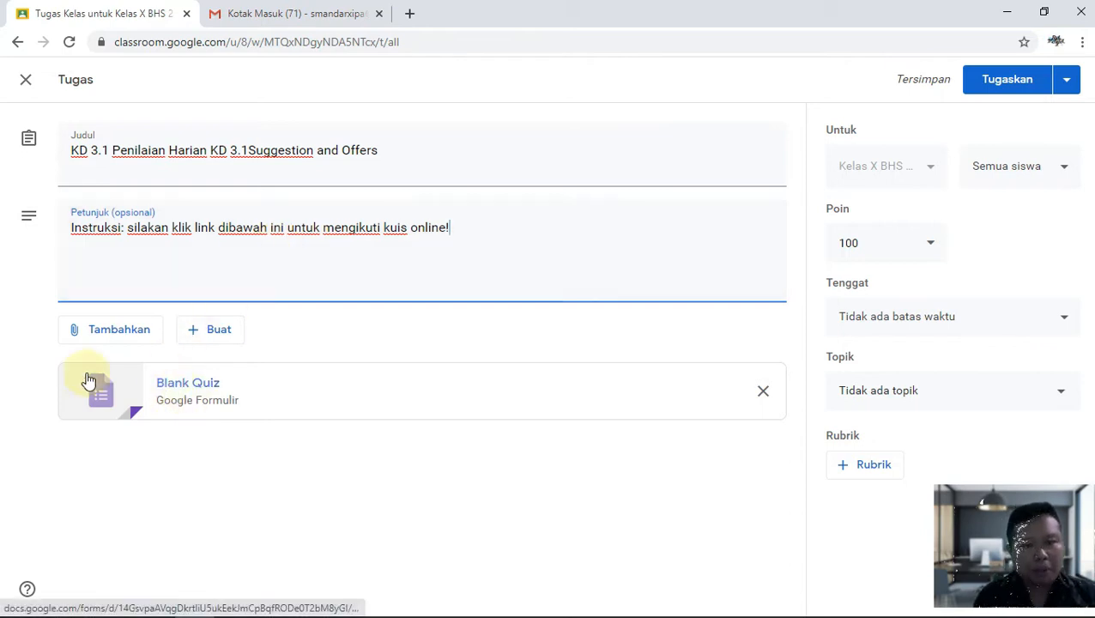
pyautogui.click(761, 394)
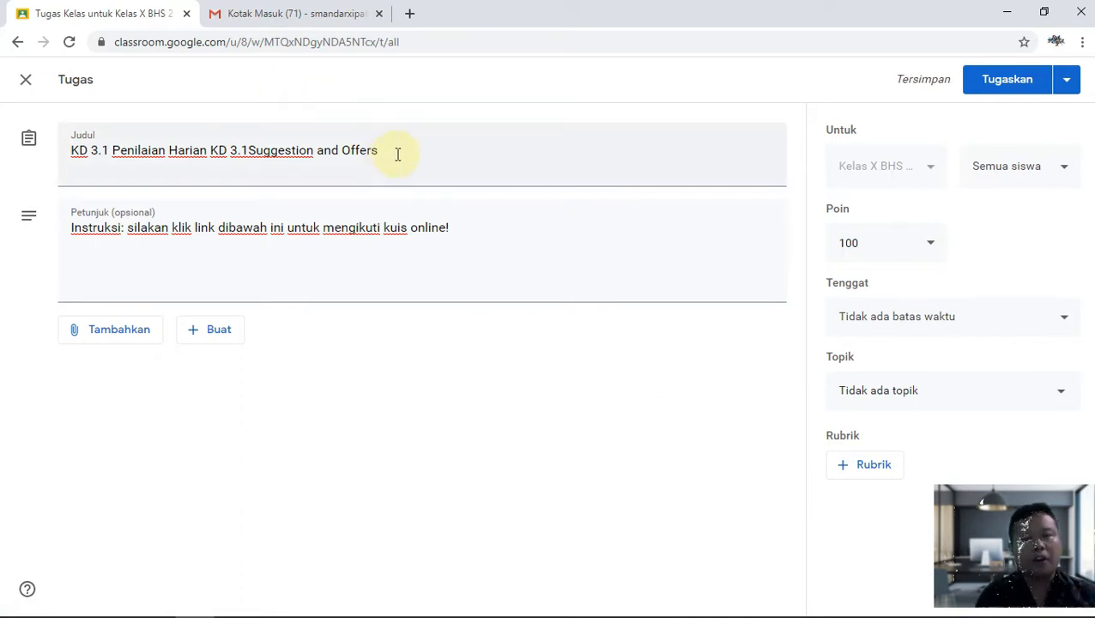
# Launch Google Drive from Gmail's apps grid in a new tab, then close the Gmail tab.
pyautogui.click(289, 18)
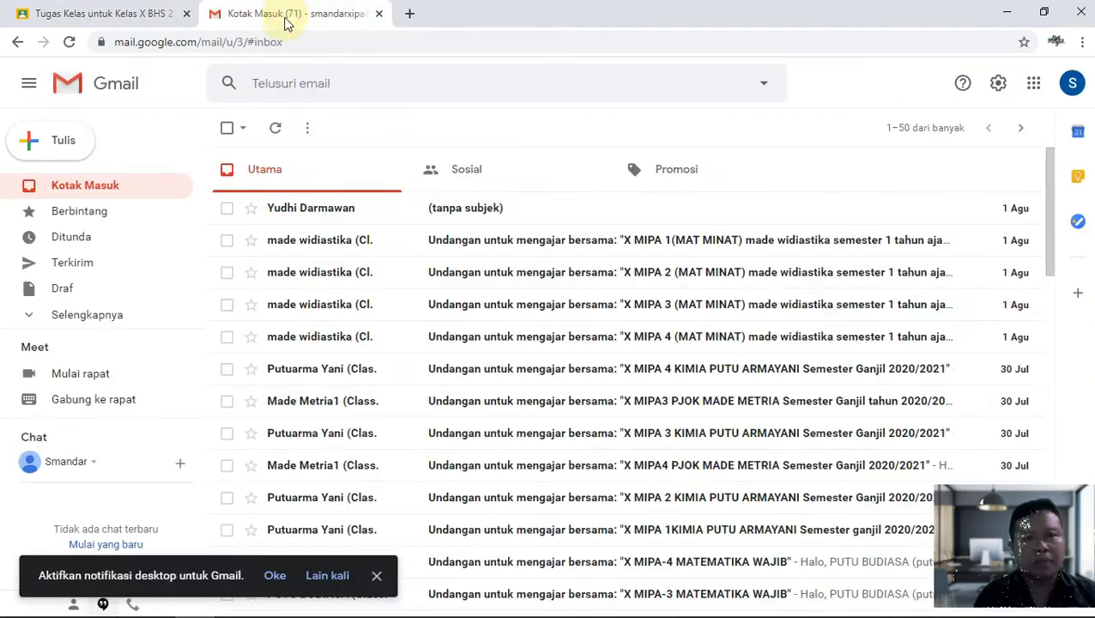
pyautogui.click(1036, 90)
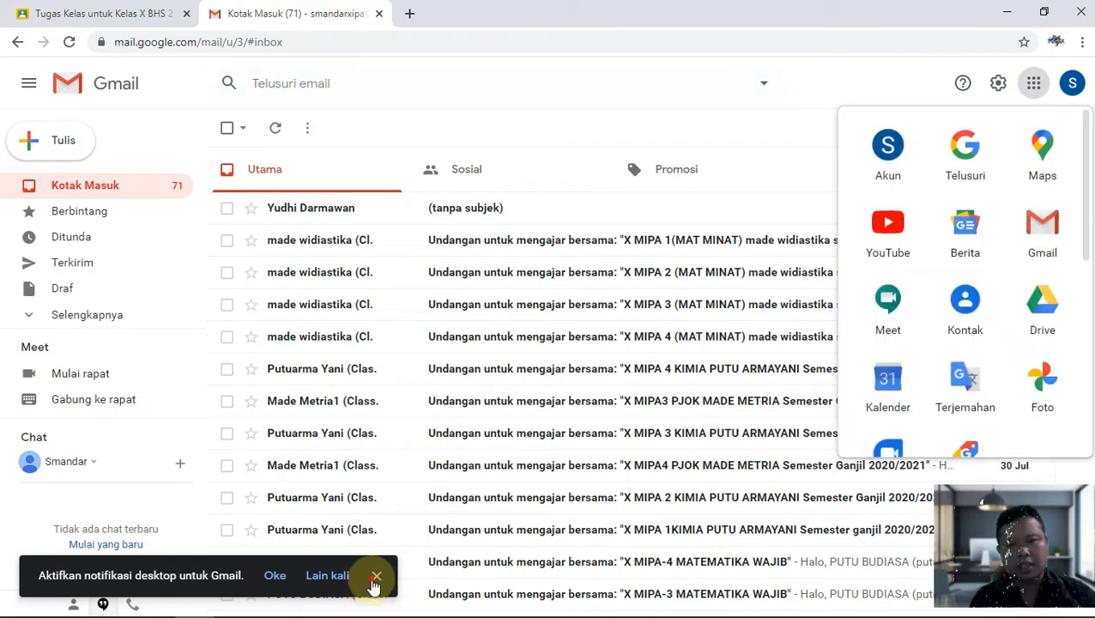
pyautogui.click(1033, 89)
pyautogui.scroll(-1, 1021, 276)
pyautogui.scroll(-1, 1021, 276)
pyautogui.click(1035, 233)
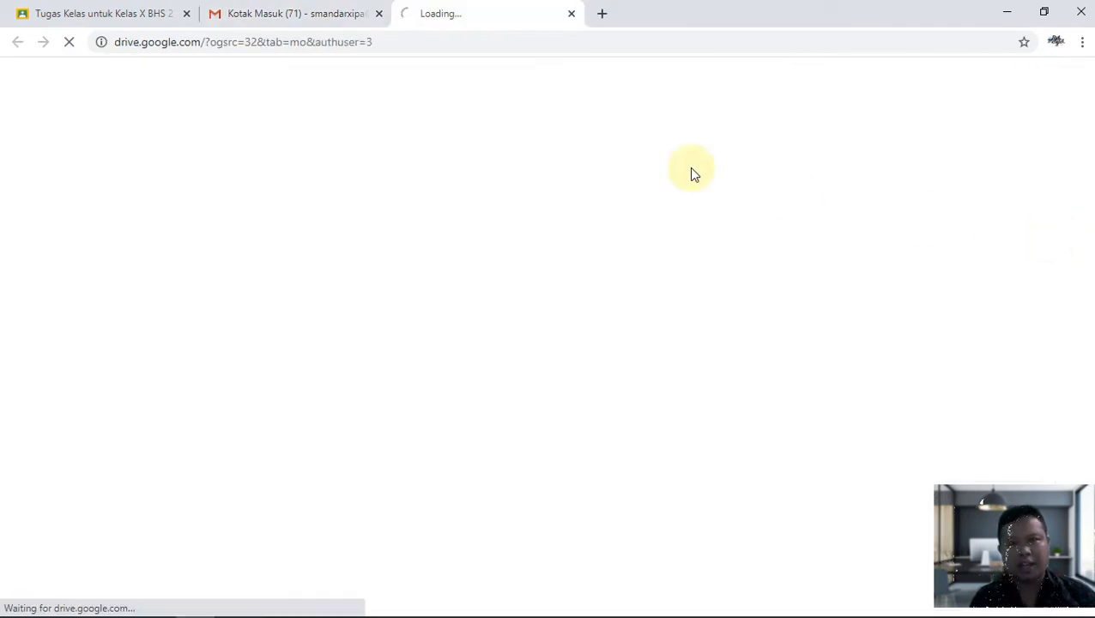
pyautogui.click(376, 16)
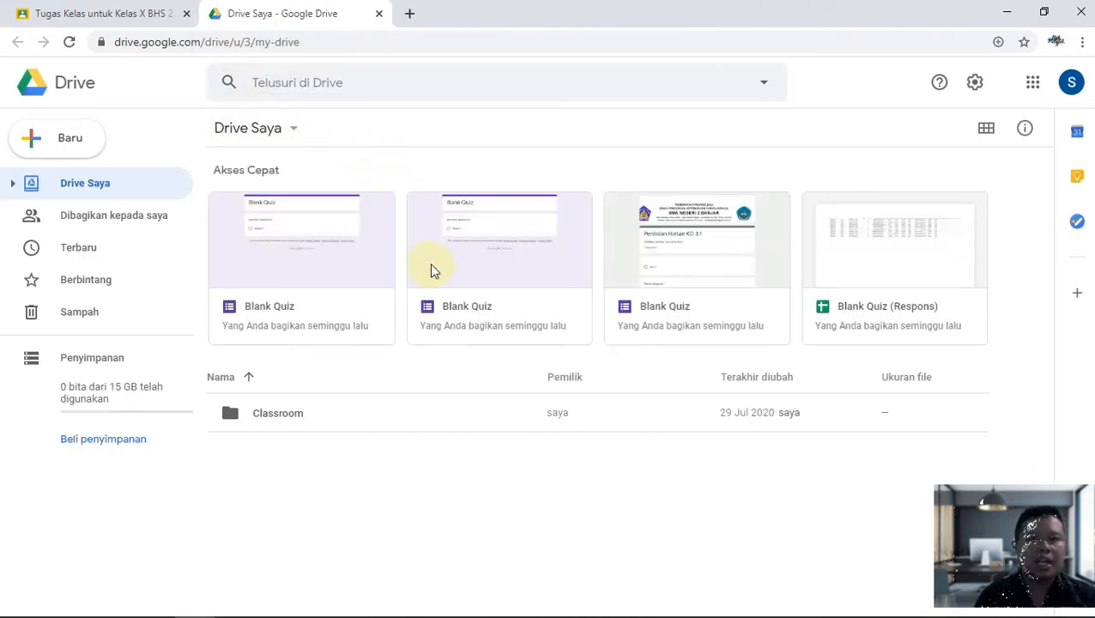
# Create a new blank Google Form from Drive's Baru > Lainnya > Google Formulir menu.
pyautogui.click(74, 147)
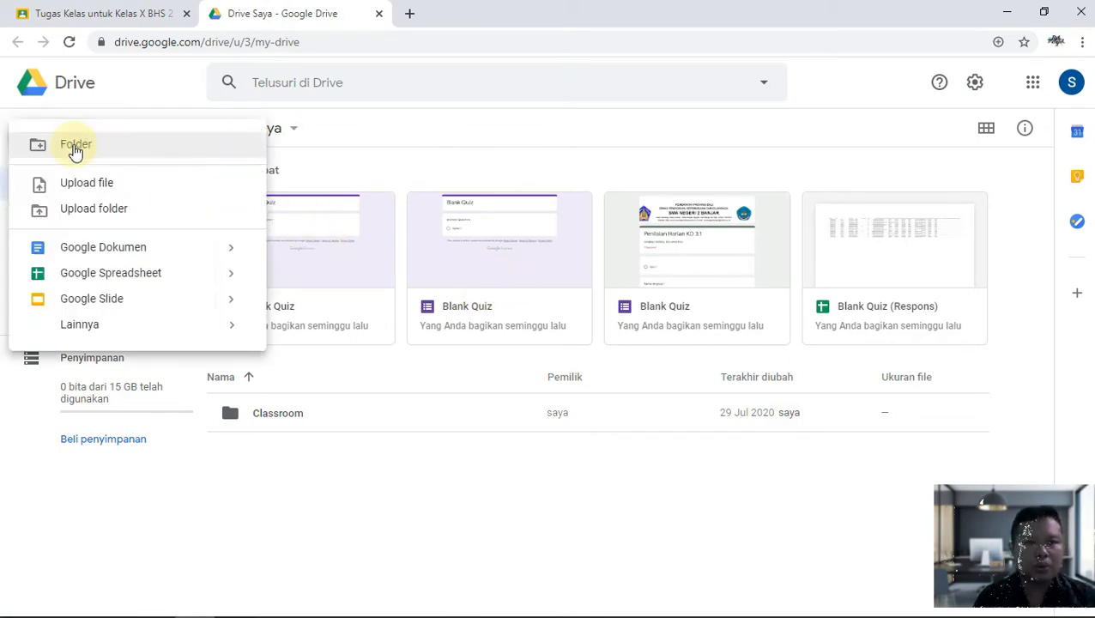
pyautogui.click(163, 14)
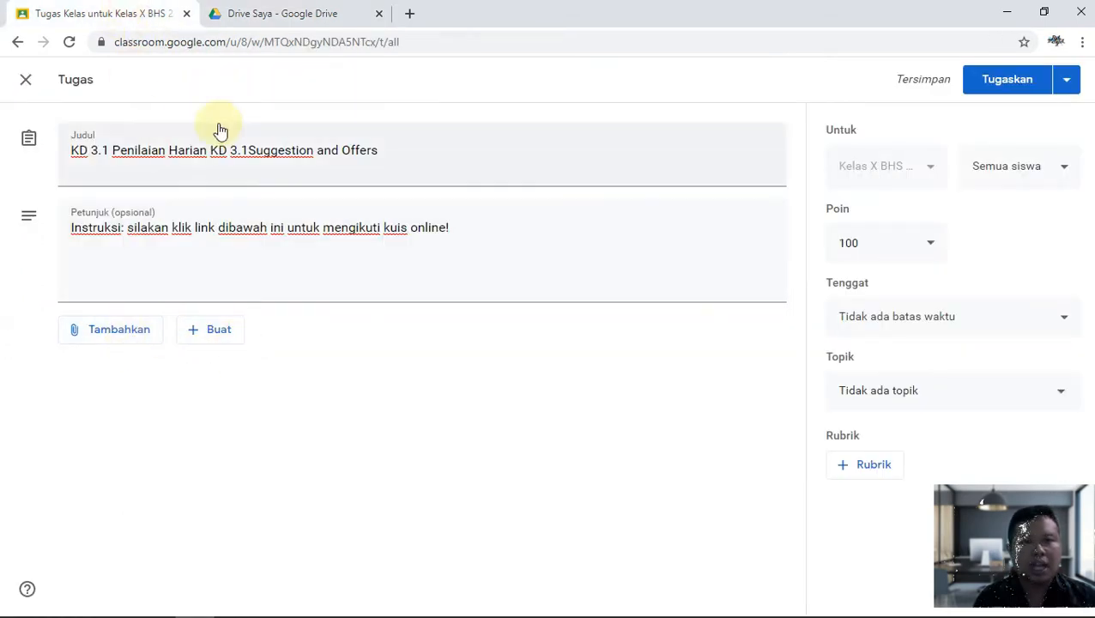
pyautogui.click(257, 20)
pyautogui.click(58, 147)
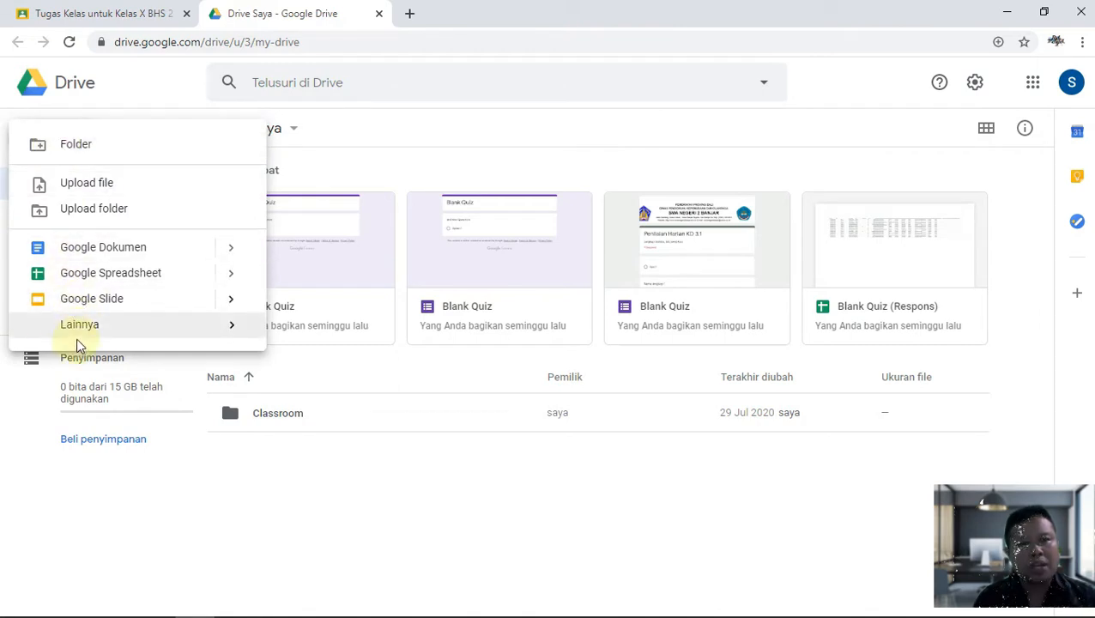
pyautogui.moveTo(83, 331)
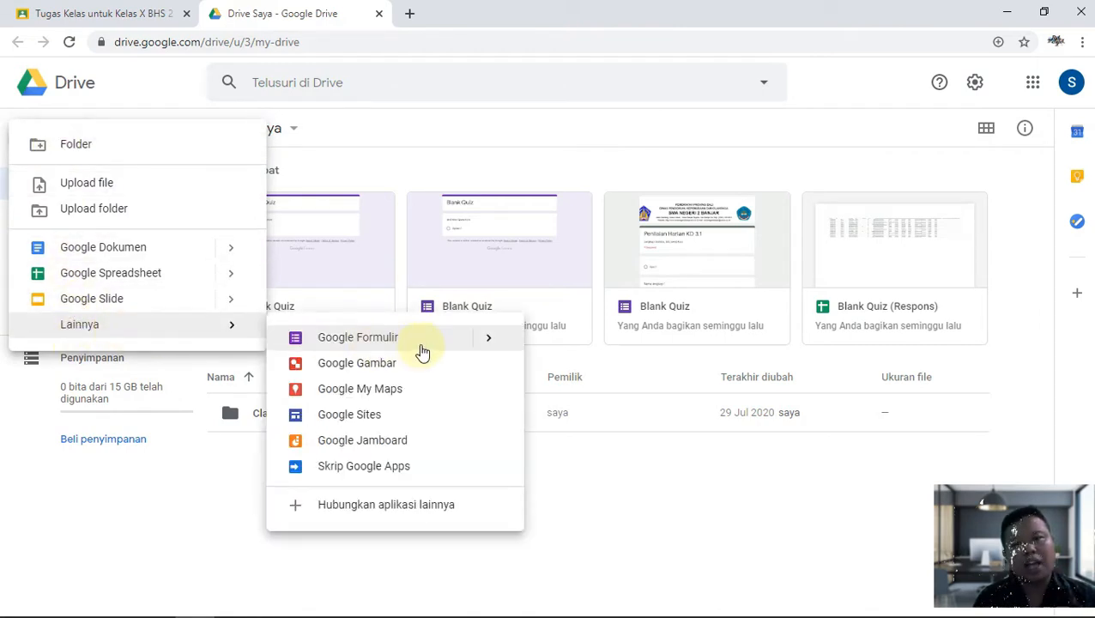
pyautogui.click(450, 345)
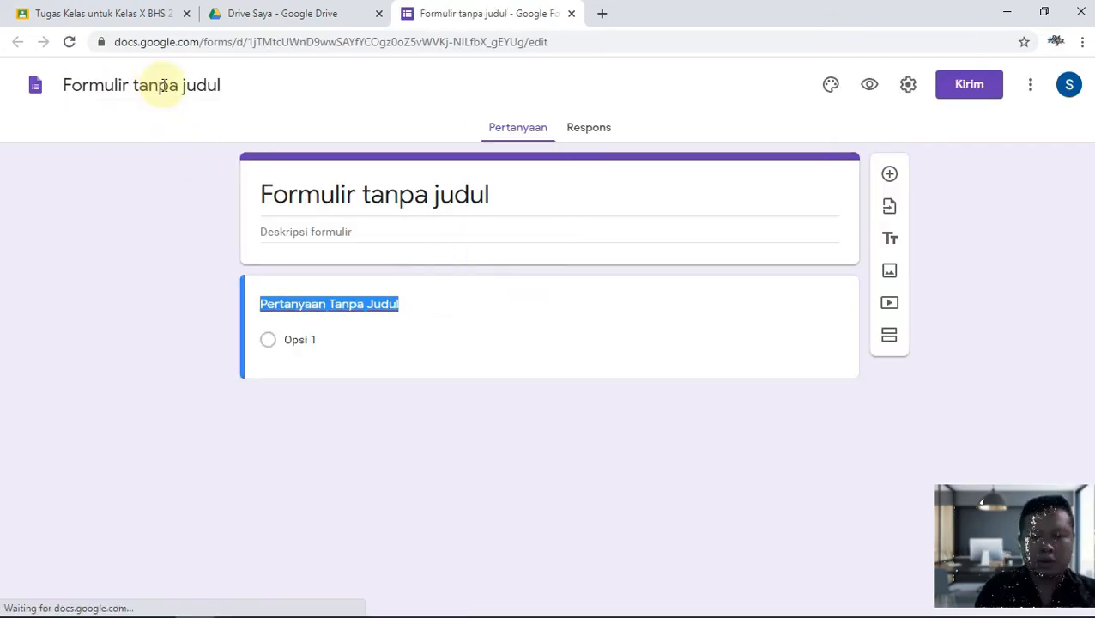
# Name the form 'PH KD 3.1 Suggestion and Offers' with the description 'Silakan lengkapi Identitas!'.
pyautogui.write('PH KD 31')
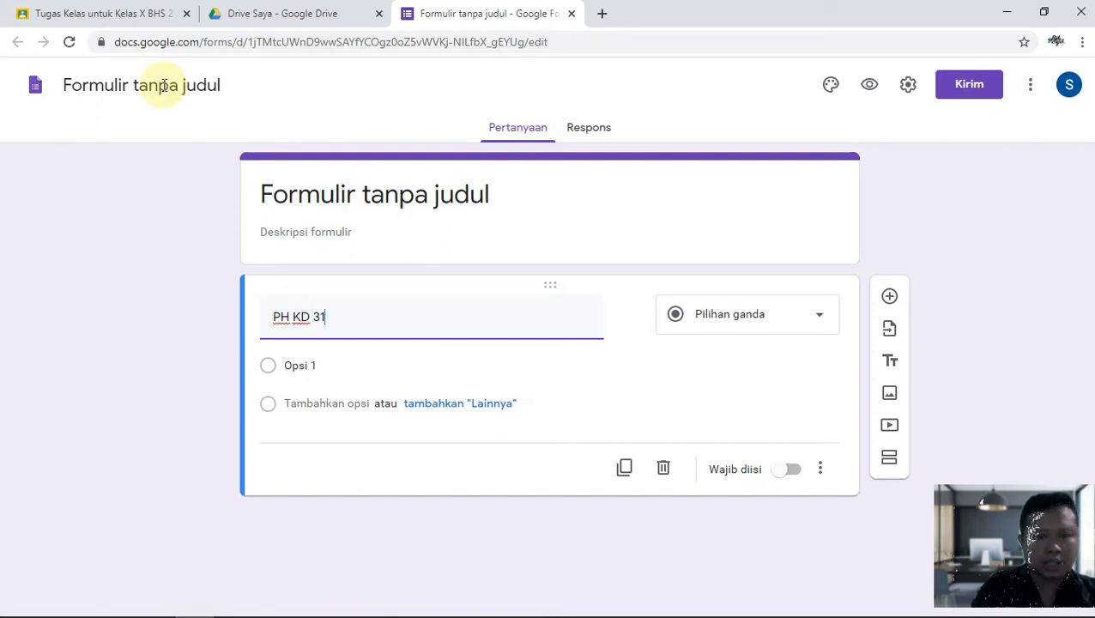
pyautogui.click(189, 86)
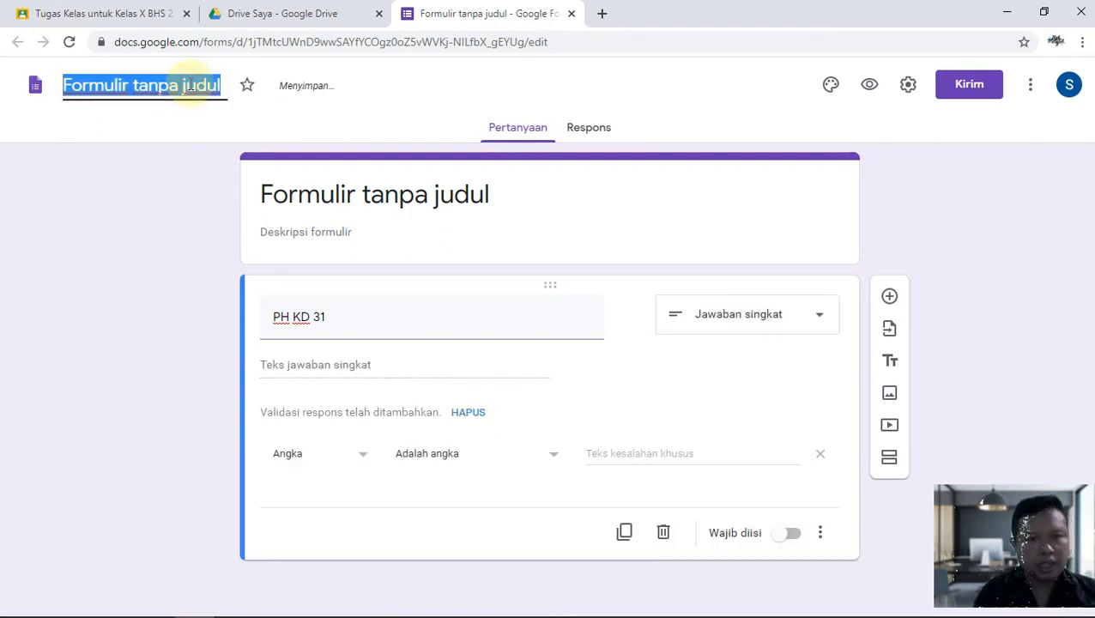
pyautogui.write('PH')
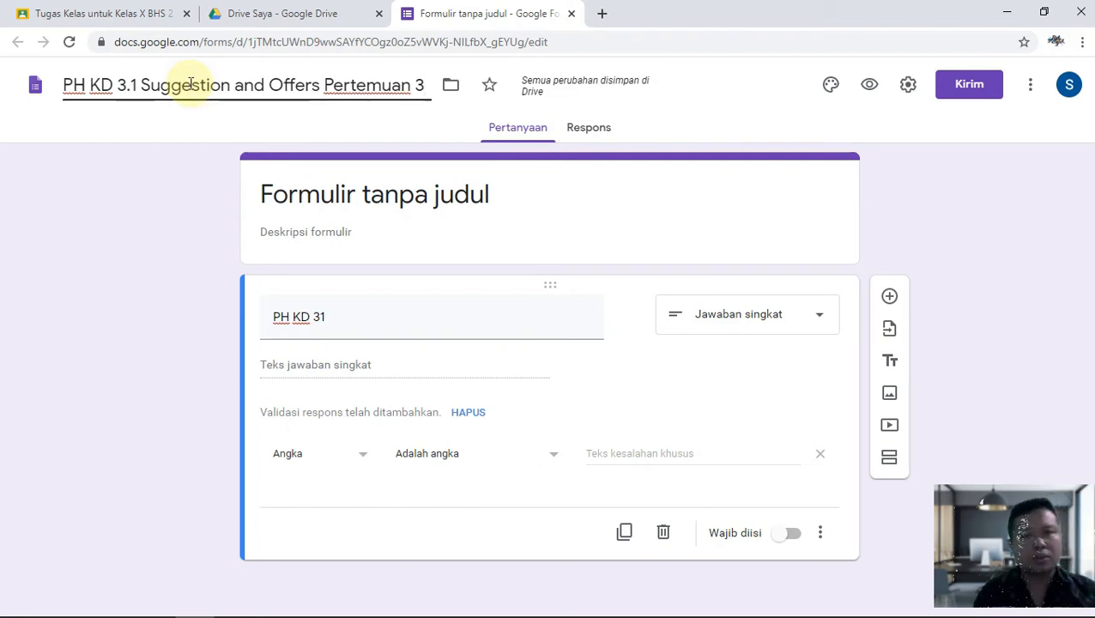
pyautogui.press('BackSpace')
pyautogui.press('BackSpace')
pyautogui.press('BackSpace')
pyautogui.press('BackSpace')
pyautogui.press('BackSpace')
pyautogui.press('BackSpace')
pyautogui.press('BackSpace')
pyautogui.press('BackSpace')
pyautogui.press('BackSpace')
pyautogui.press('BackSpace')
pyautogui.press('BackSpace')
pyautogui.press('BackSpace')
pyautogui.click(299, 214)
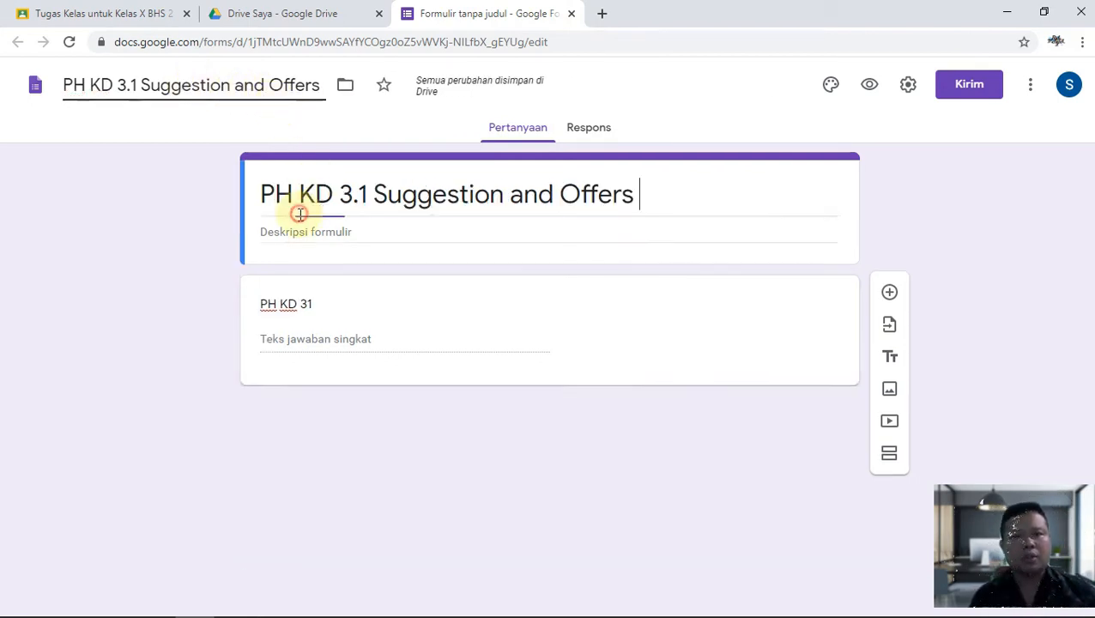
pyautogui.click(336, 229)
pyautogui.write('Silakan lengkapi Iden')
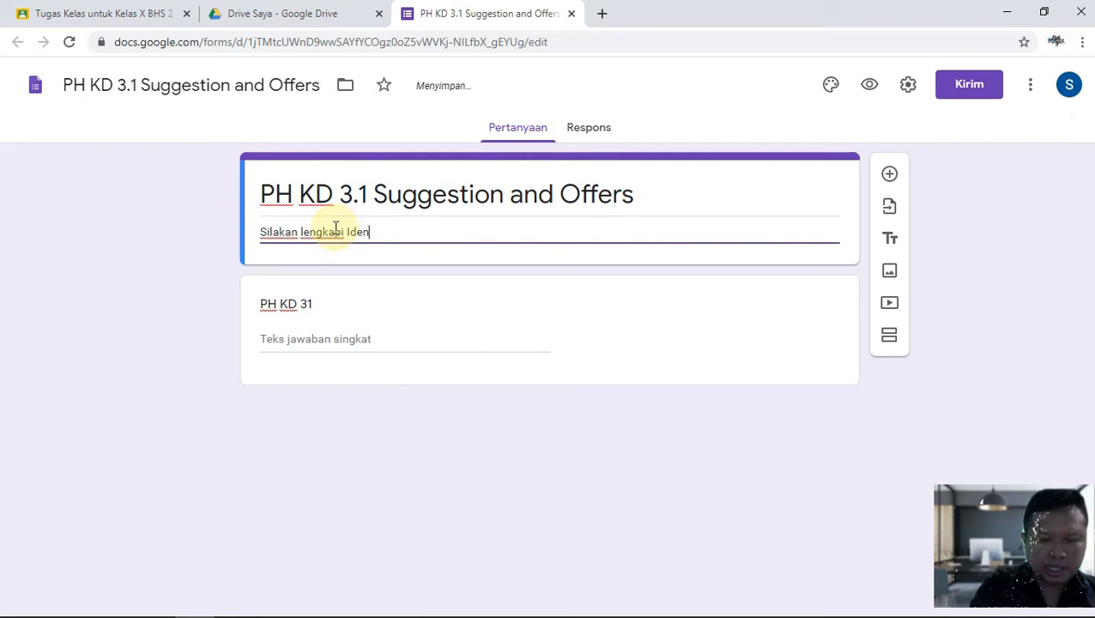
pyautogui.write('titas!')
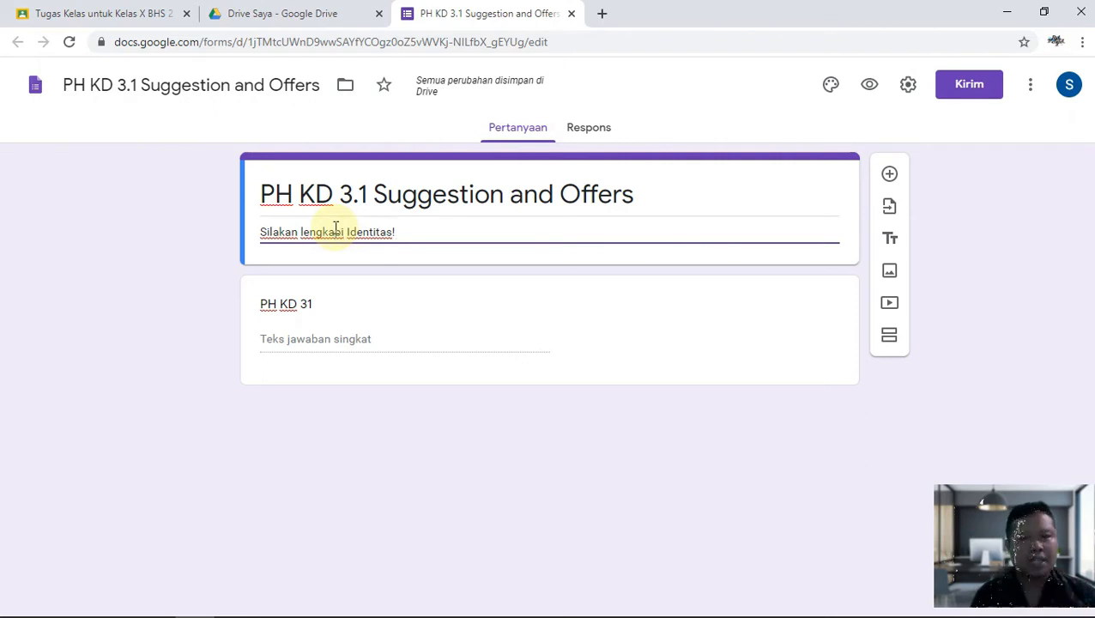
# Make the first question a required 'Nama' question asking for the full name as on the attendance list.
pyautogui.click(343, 313)
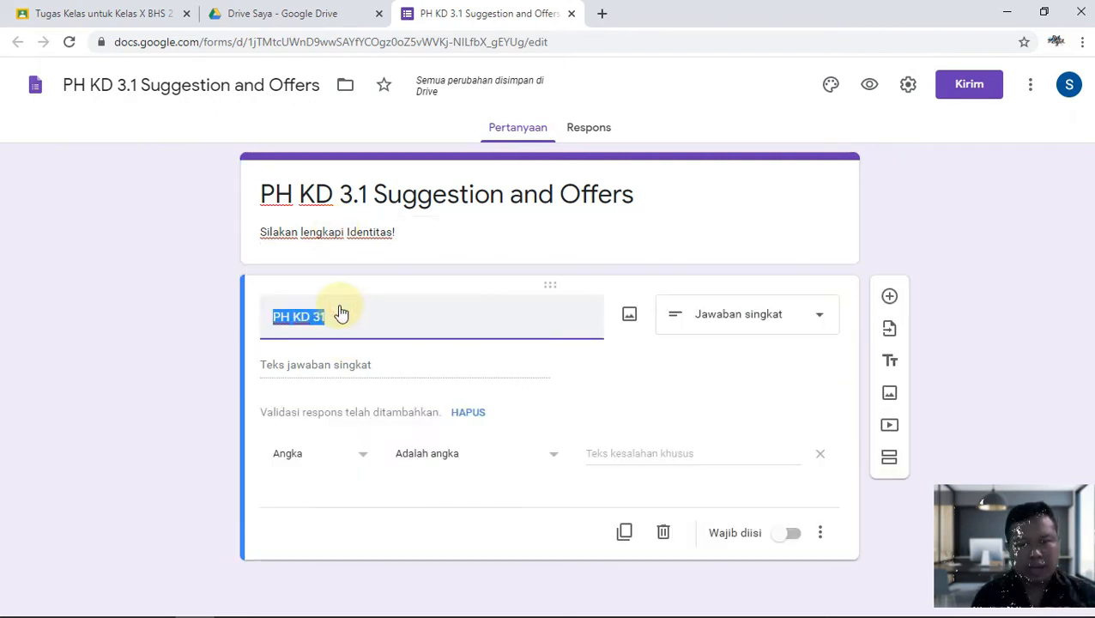
pyautogui.write('Nama')
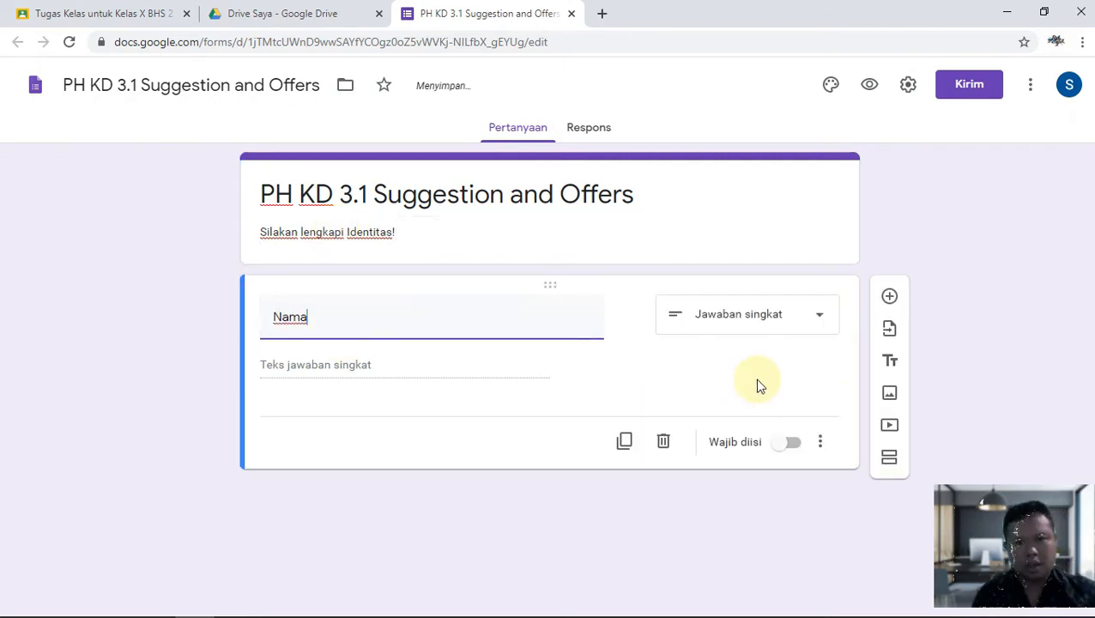
pyautogui.click(789, 442)
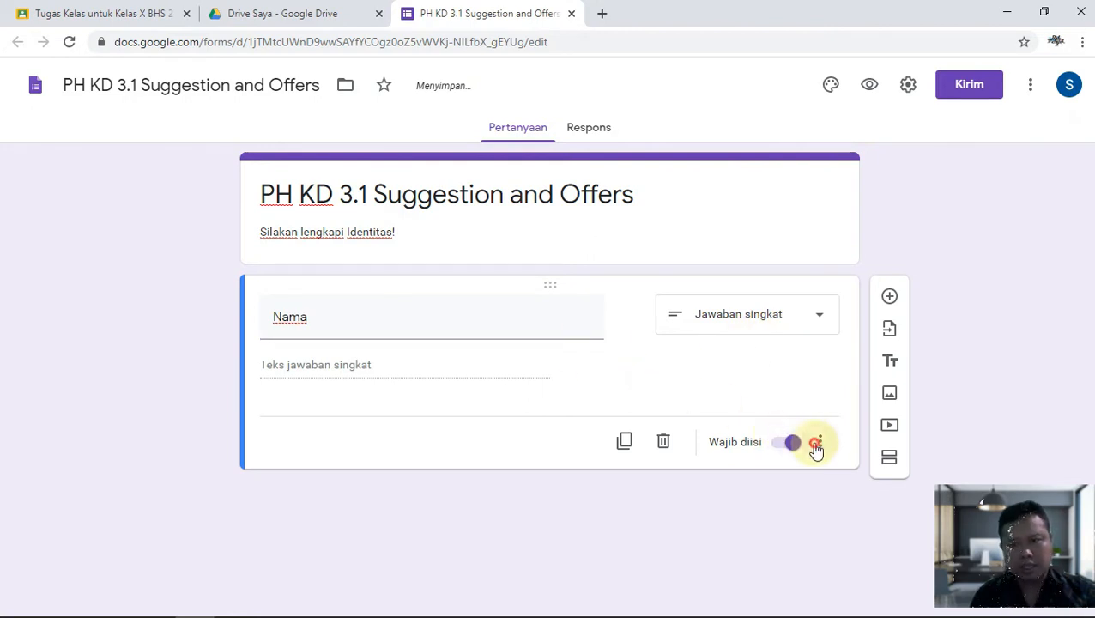
pyautogui.click(819, 442)
pyautogui.click(831, 497)
pyautogui.write('S')
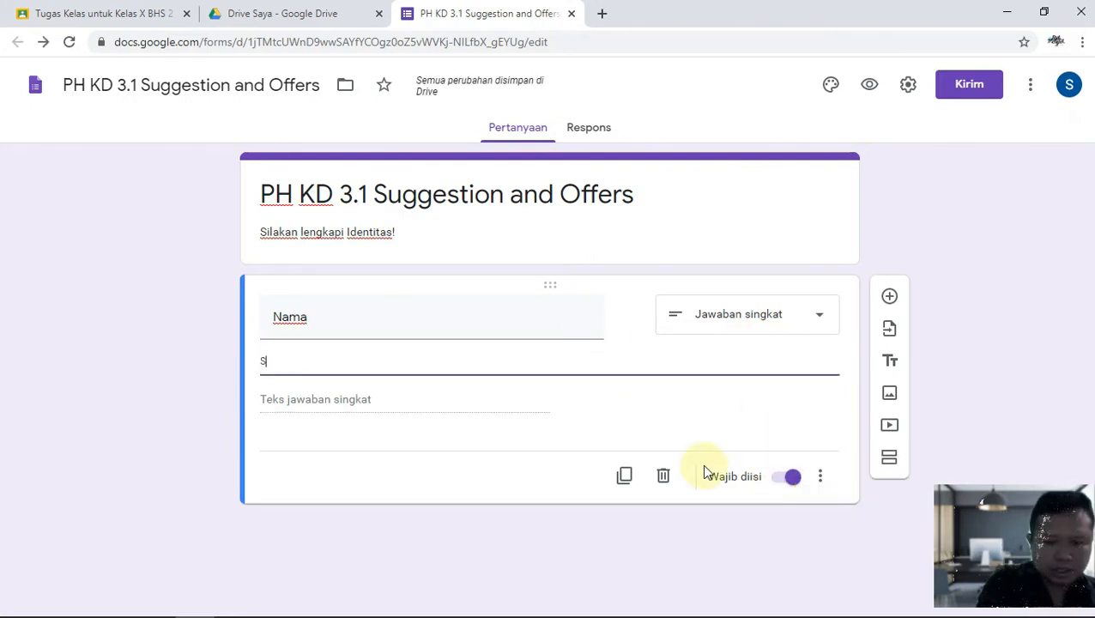
pyautogui.write('ilakan tulis na')
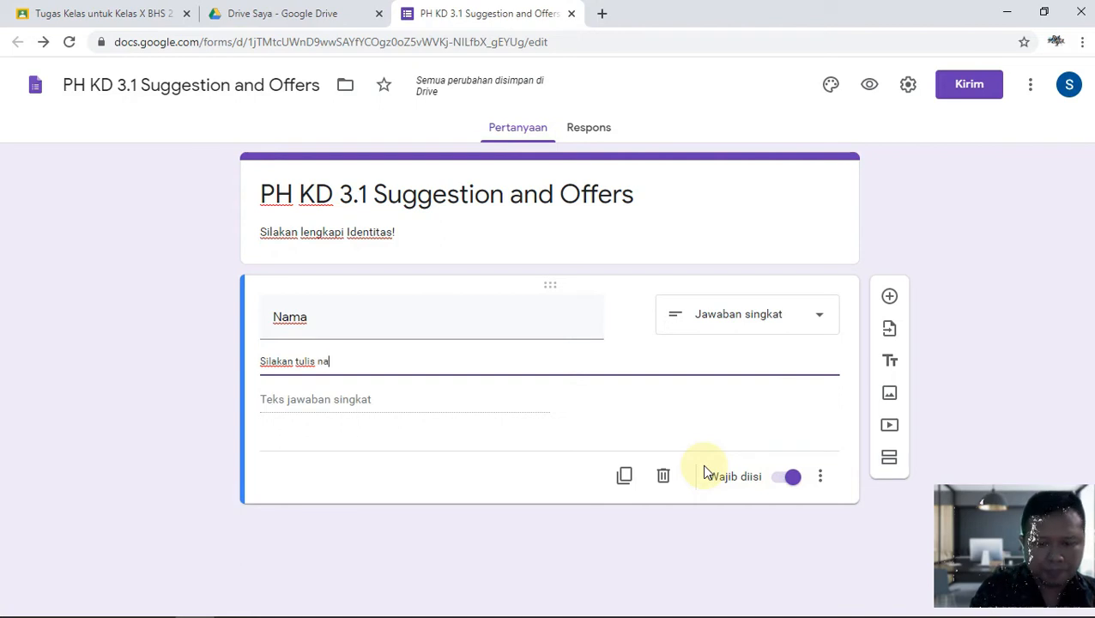
pyautogui.write('nmma lengkap sesuai d')
pyautogui.press('BackSpace')
pyautogui.press('BackSpace')
pyautogui.write('a')
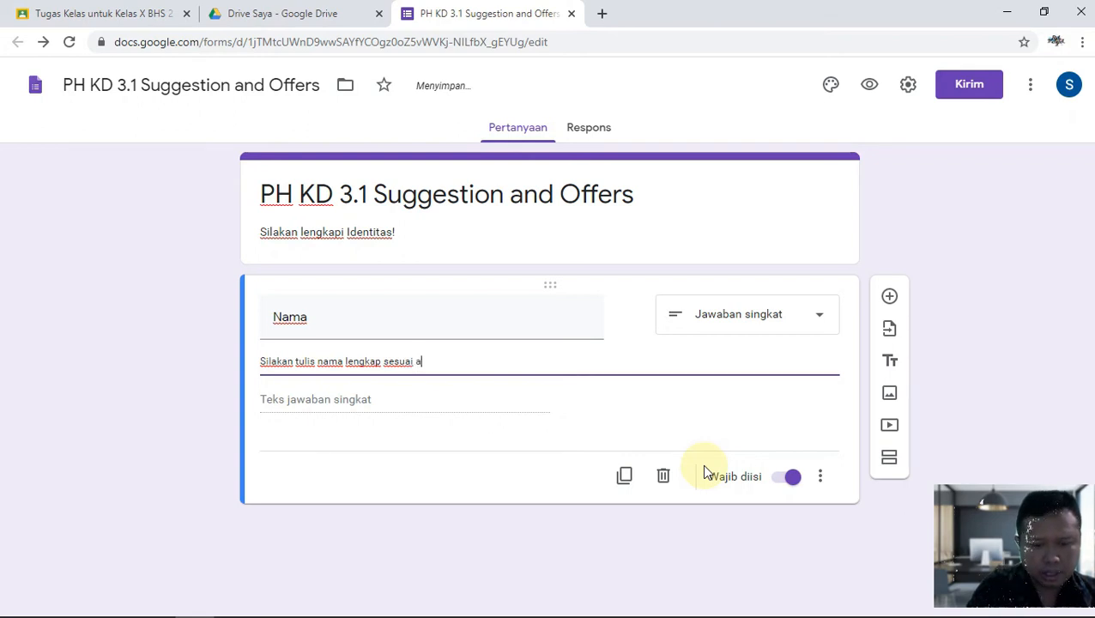
pyautogui.write('bsensi')
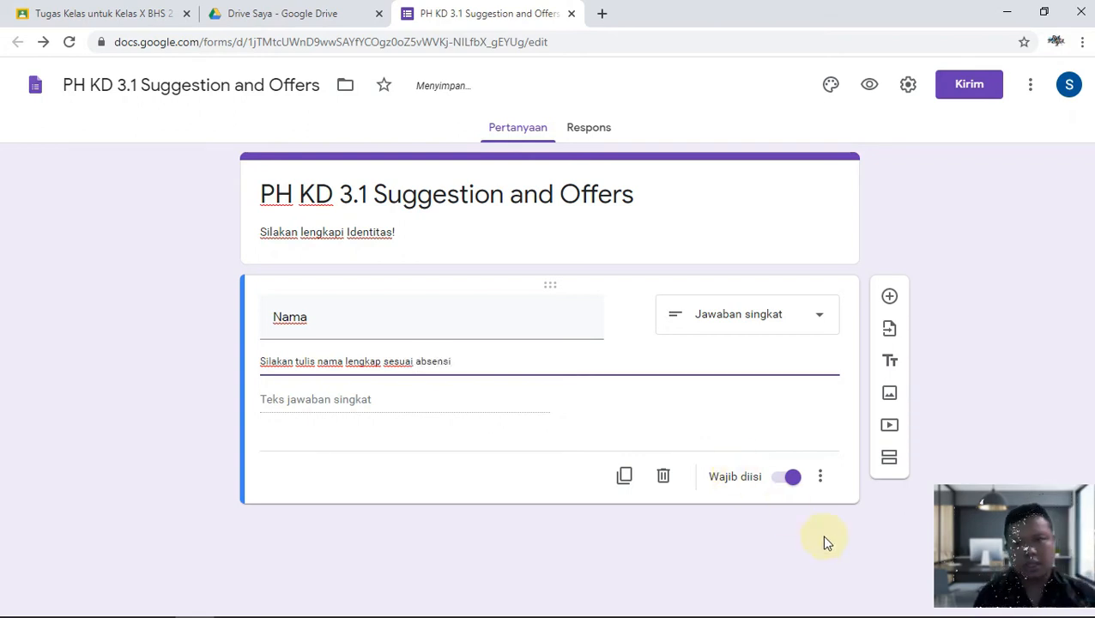
# Add a new question titled 'Kelas'.
pyautogui.click(891, 296)
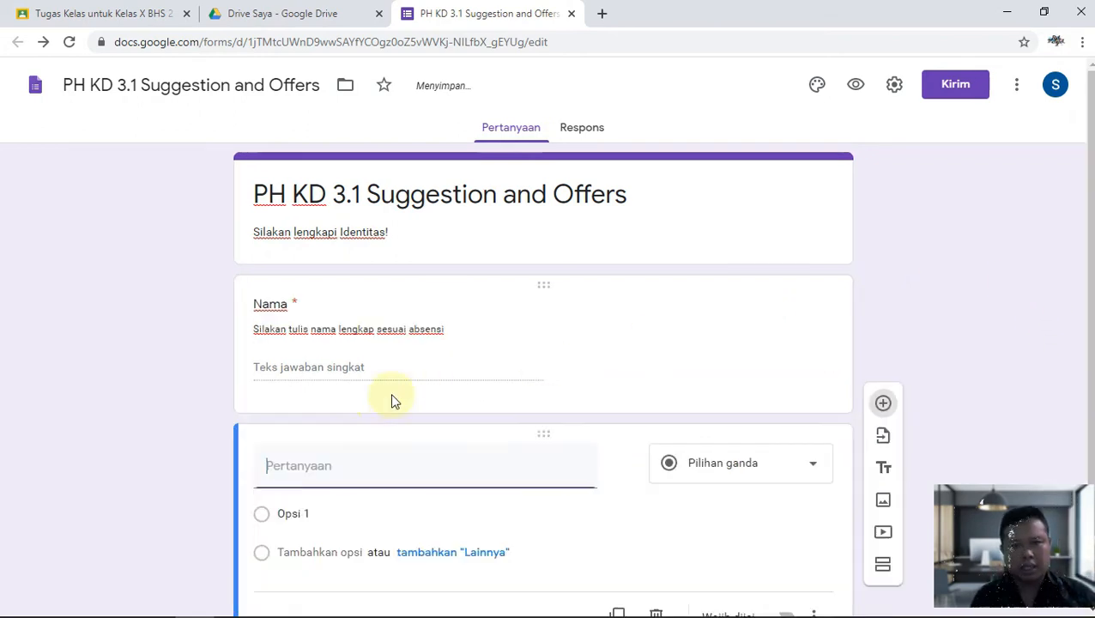
pyautogui.write('Kelas')
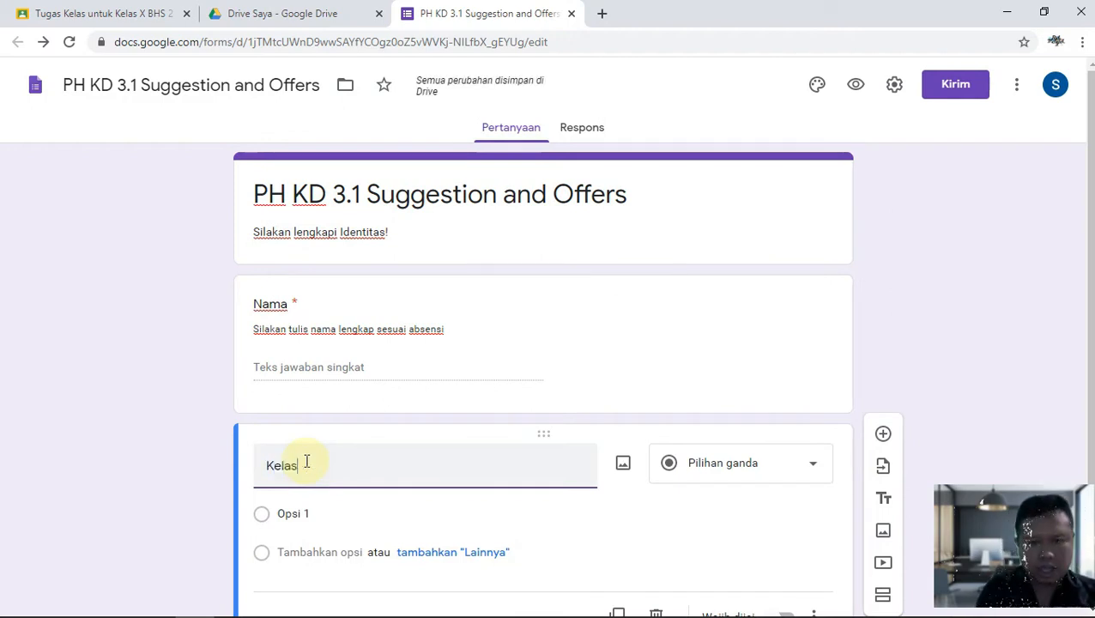
pyautogui.scroll(-1, 416, 525)
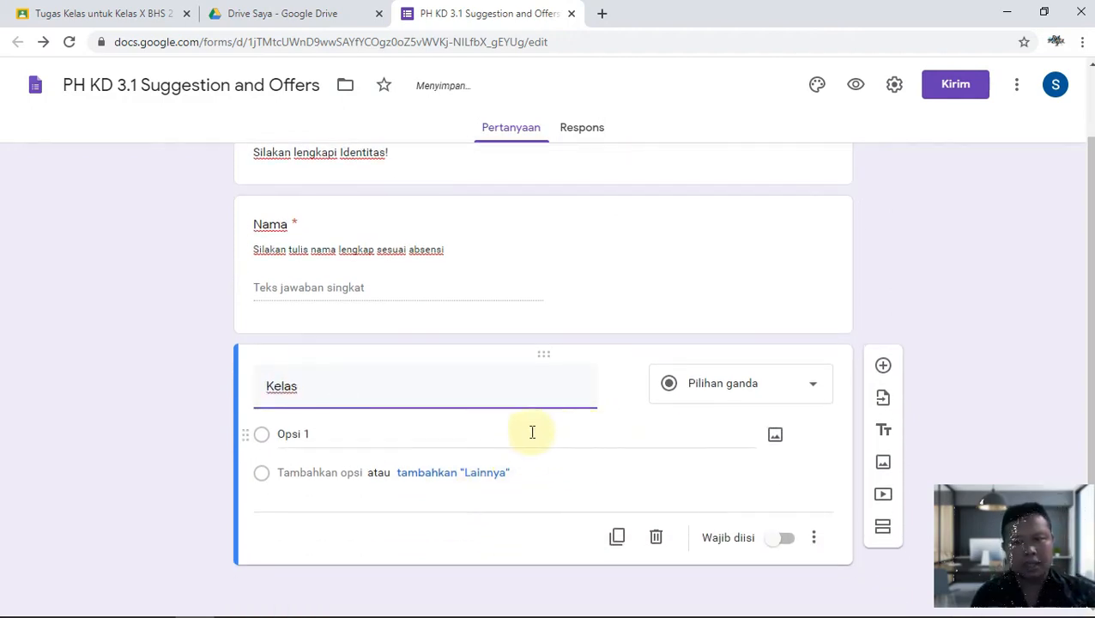
# Enter XI MIPA 1 and XI MIPA 2 as the first Kelas answer options.
pyautogui.click(332, 426)
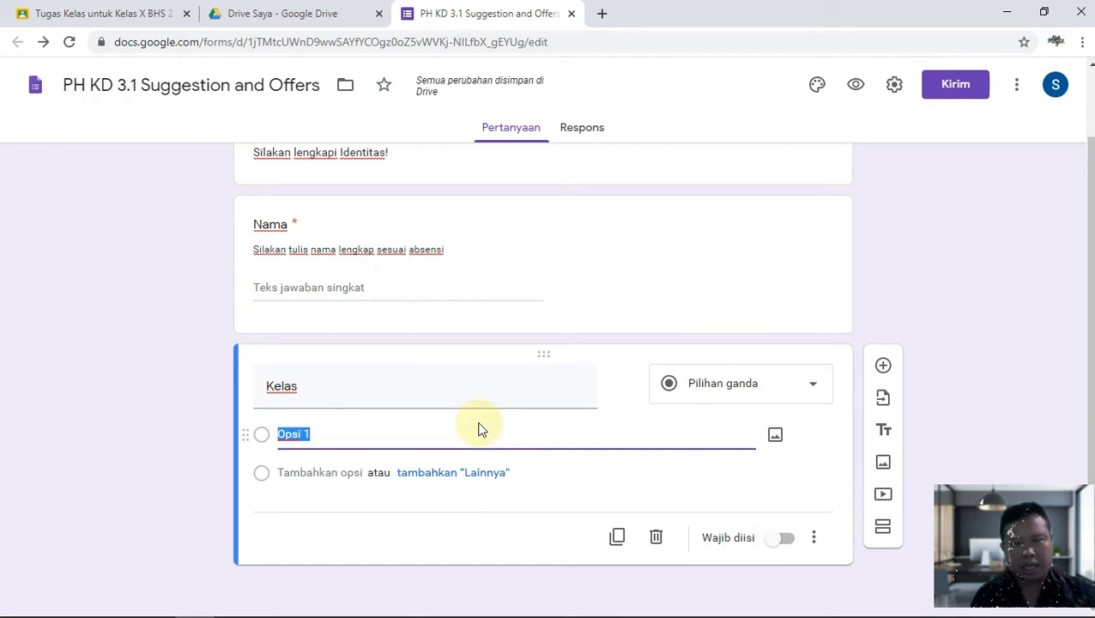
pyautogui.write('XI IPA 1')
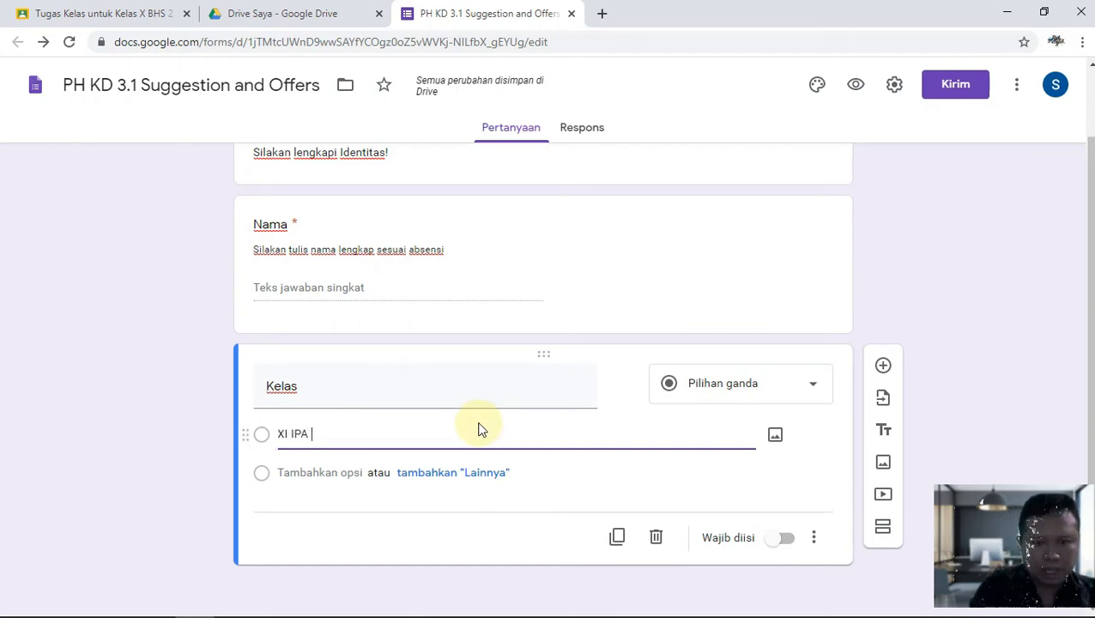
pyautogui.press('Return')
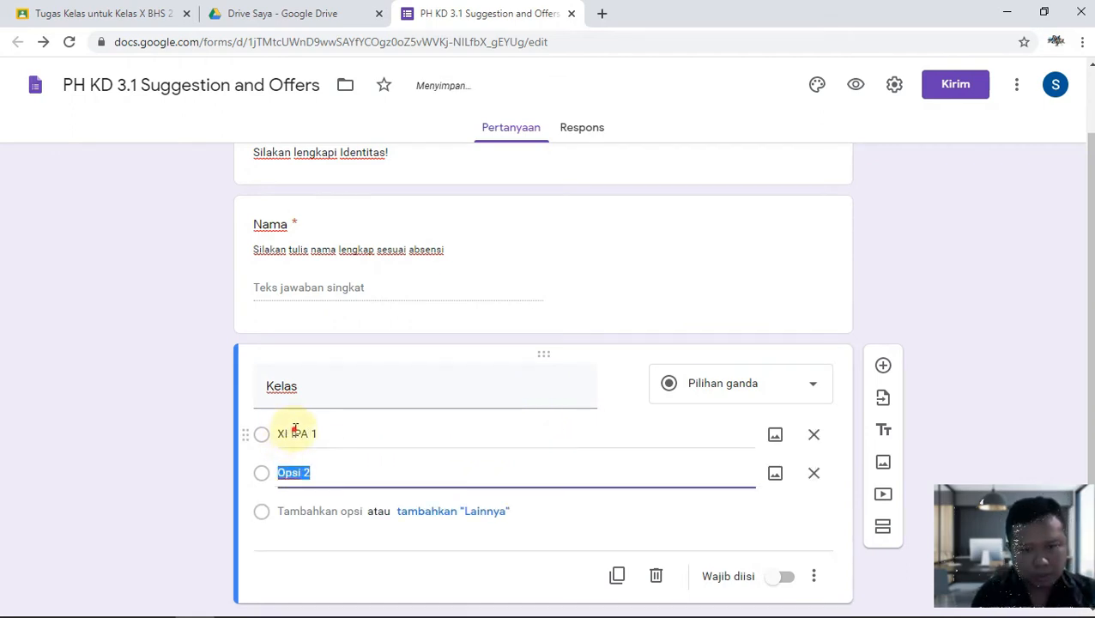
pyautogui.click(288, 434)
pyautogui.click(290, 434)
pyautogui.write('M')
pyautogui.click(318, 470)
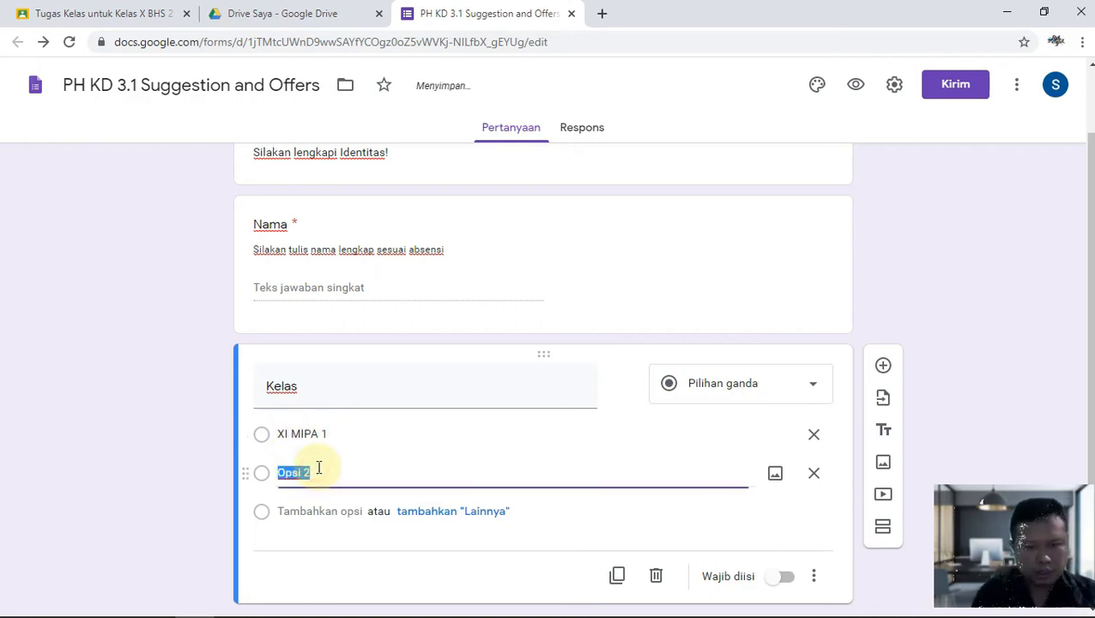
pyautogui.write('XI MIPA 2')
pyautogui.press('Return')
# Add options XI BHS 1, XI BHS 2, XI IPS 1 and XI IPS 2.
pyautogui.write('XI BHS 1')
pyautogui.press('Return')
pyautogui.write('I')
pyautogui.press('BackSpace')
pyautogui.write('XI')
pyautogui.press('BackSpace')
pyautogui.write('I BHS 2')
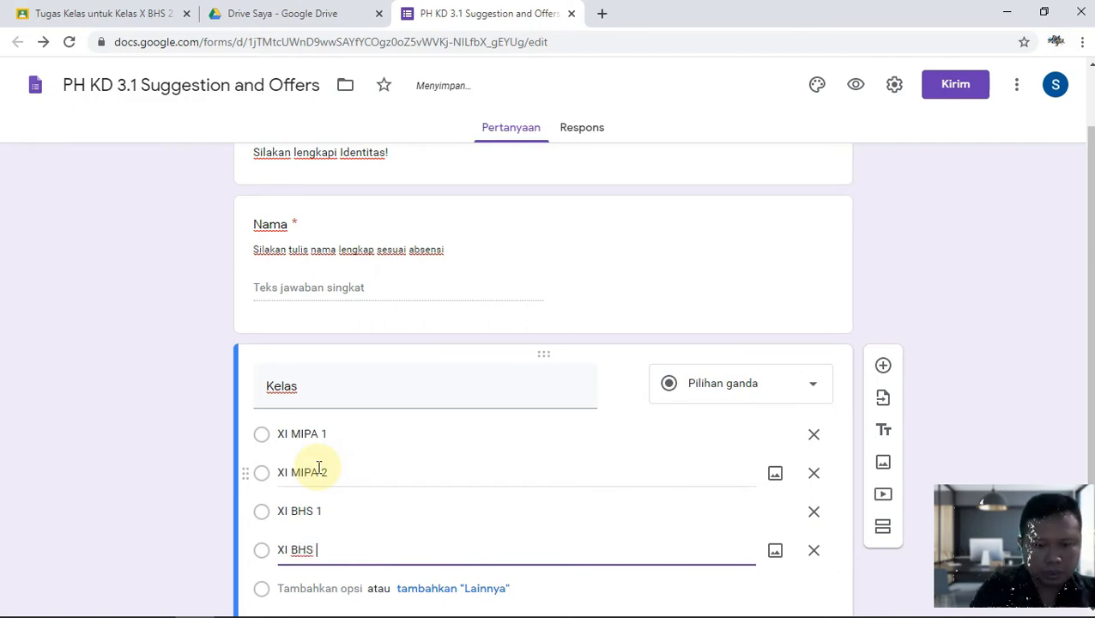
pyautogui.press('Return')
pyautogui.write('XI IPS 1')
pyautogui.press('Return')
pyautogui.write('XI IPS 2')
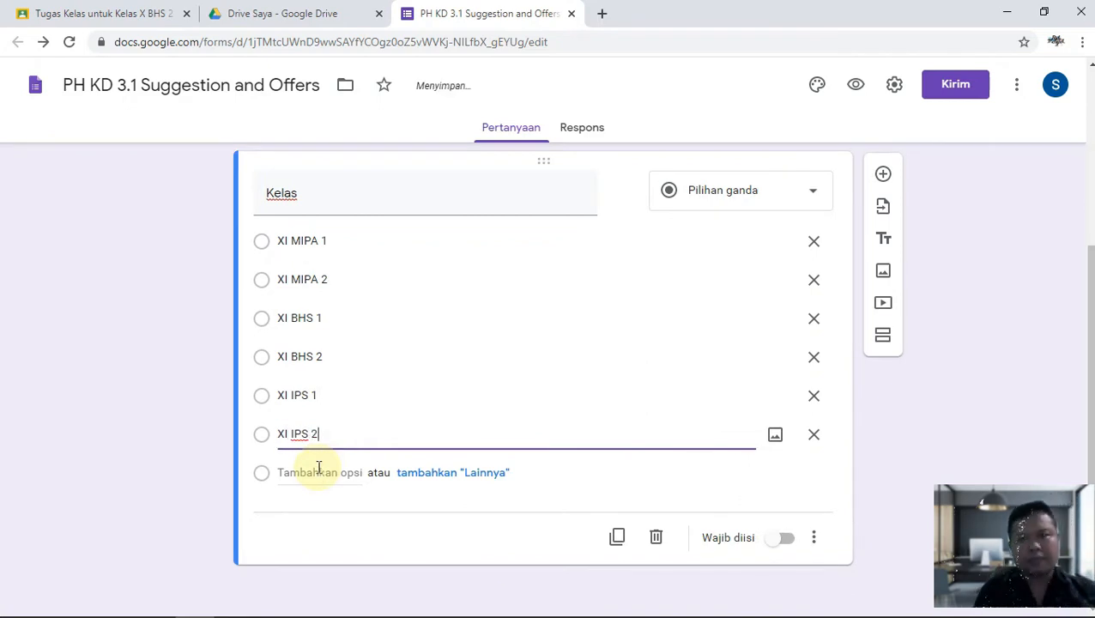
# Make Kelas required with the description 'Pilih kelas!'.
pyautogui.click(781, 537)
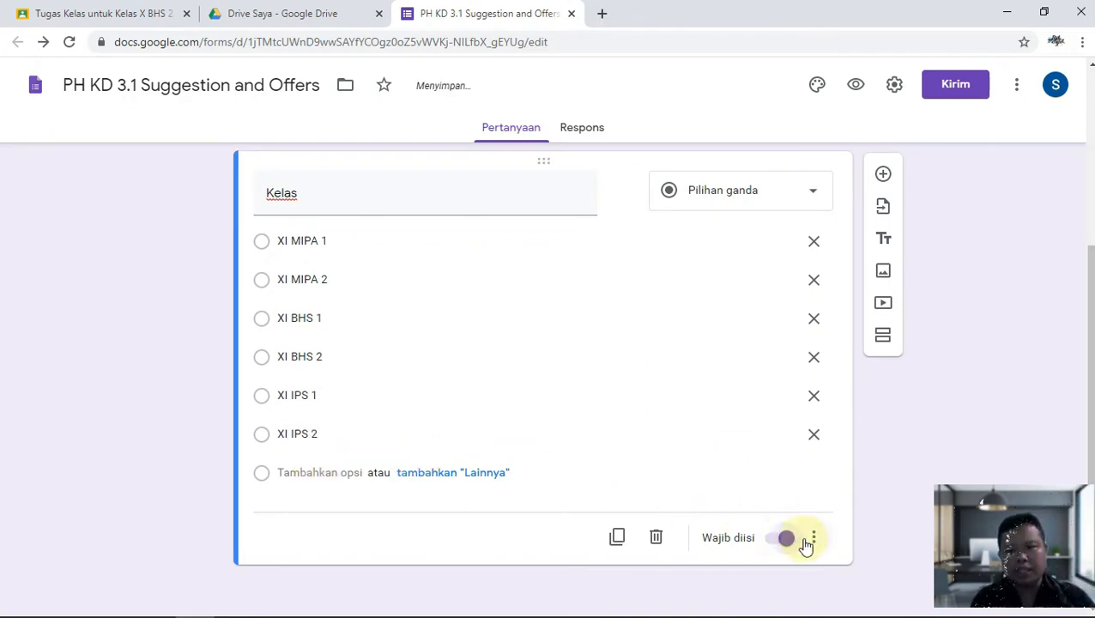
pyautogui.click(813, 541)
pyautogui.click(840, 500)
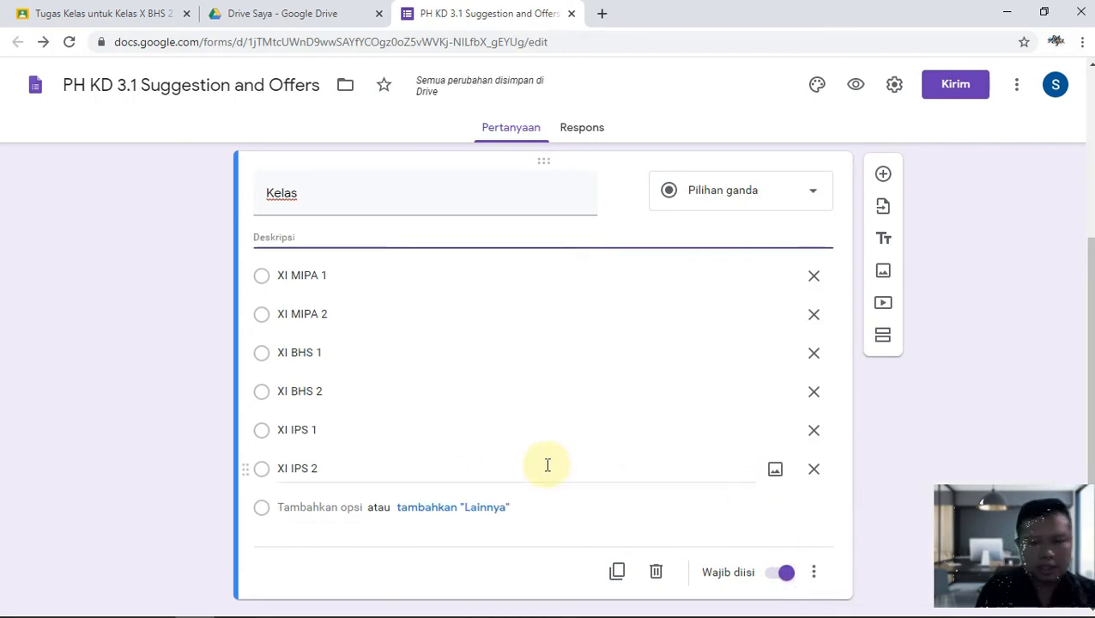
pyautogui.write('Pilih kelas!')
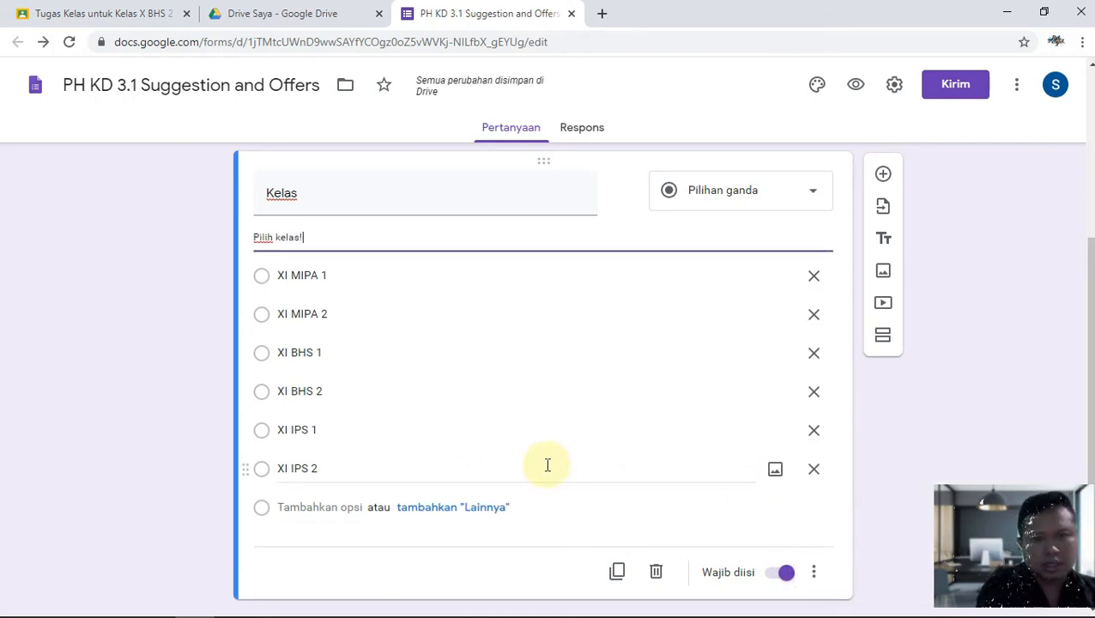
# Add a 'NO Absen:' short-answer question and remove its number validation.
pyautogui.click(883, 174)
pyautogui.write('NO ')
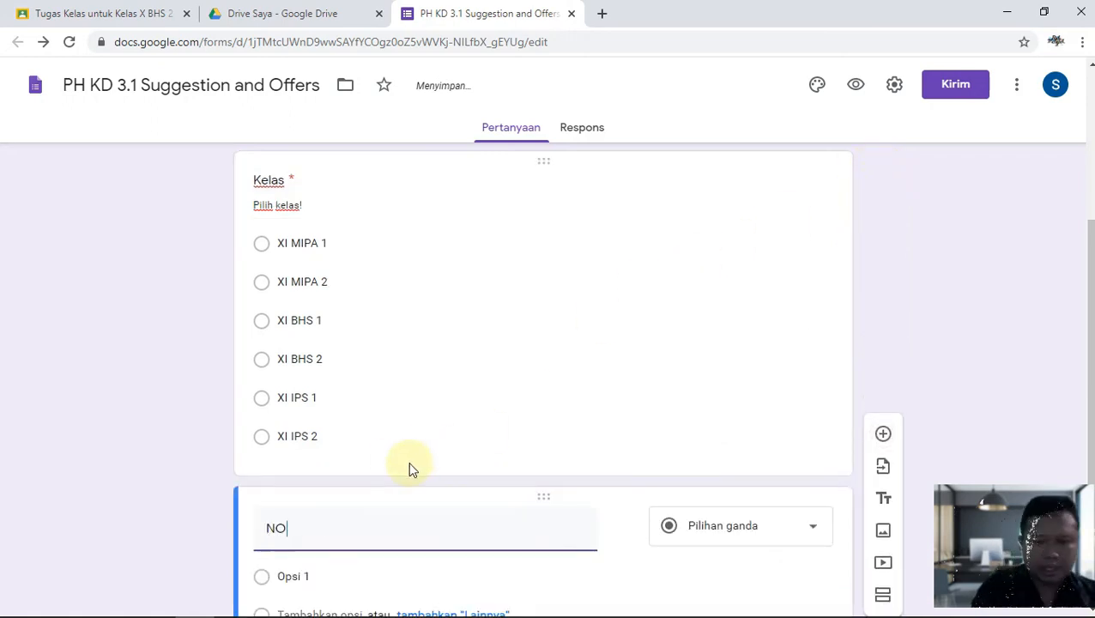
pyautogui.write('Absen:')
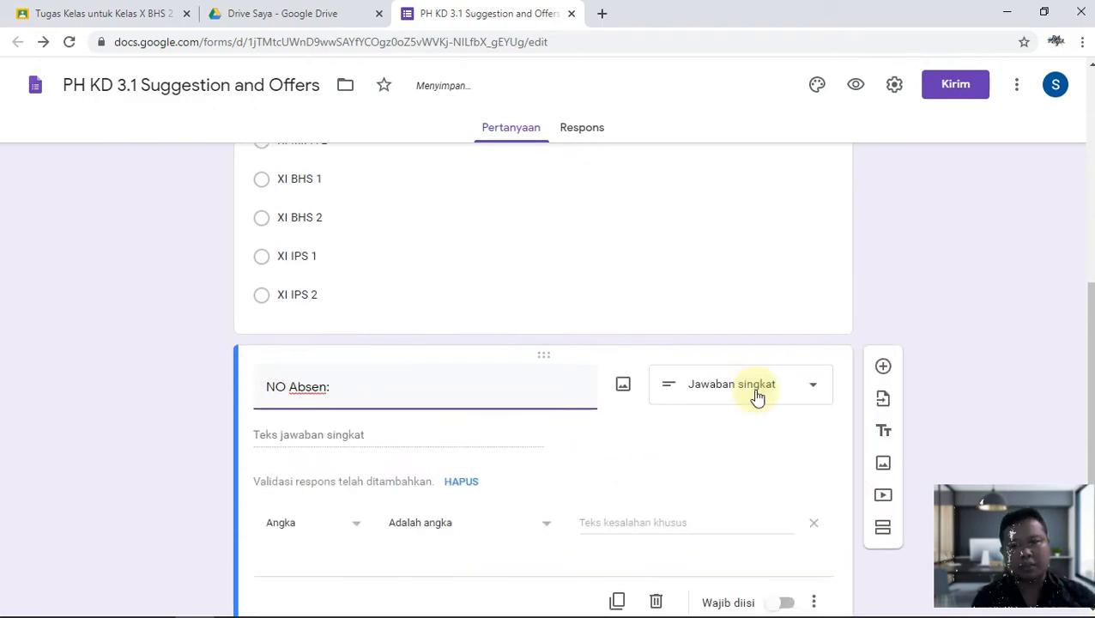
pyautogui.scroll(-1, 481, 447)
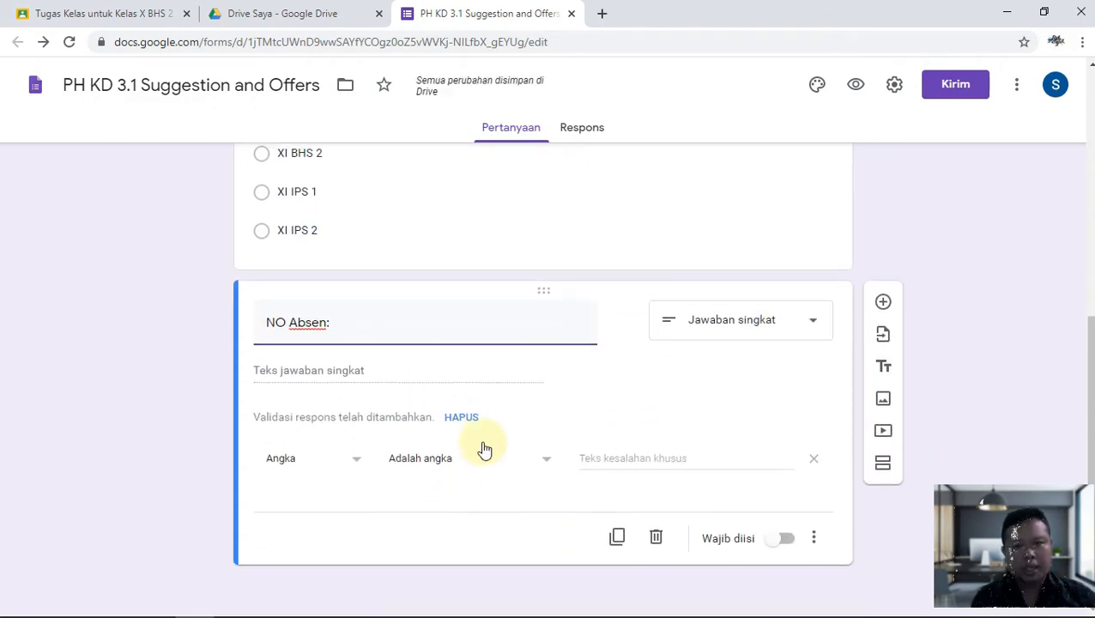
pyautogui.click(471, 417)
# Make 'NO Absen:' required with the description 'Tulis No Absen!'.
pyautogui.click(788, 537)
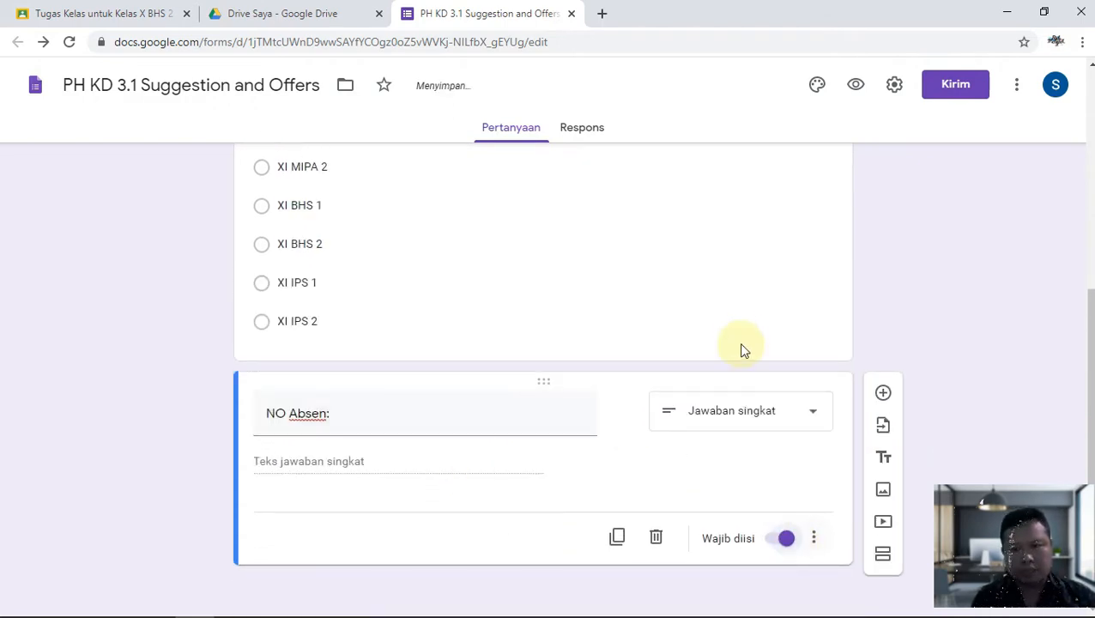
pyautogui.click(819, 539)
pyautogui.click(830, 535)
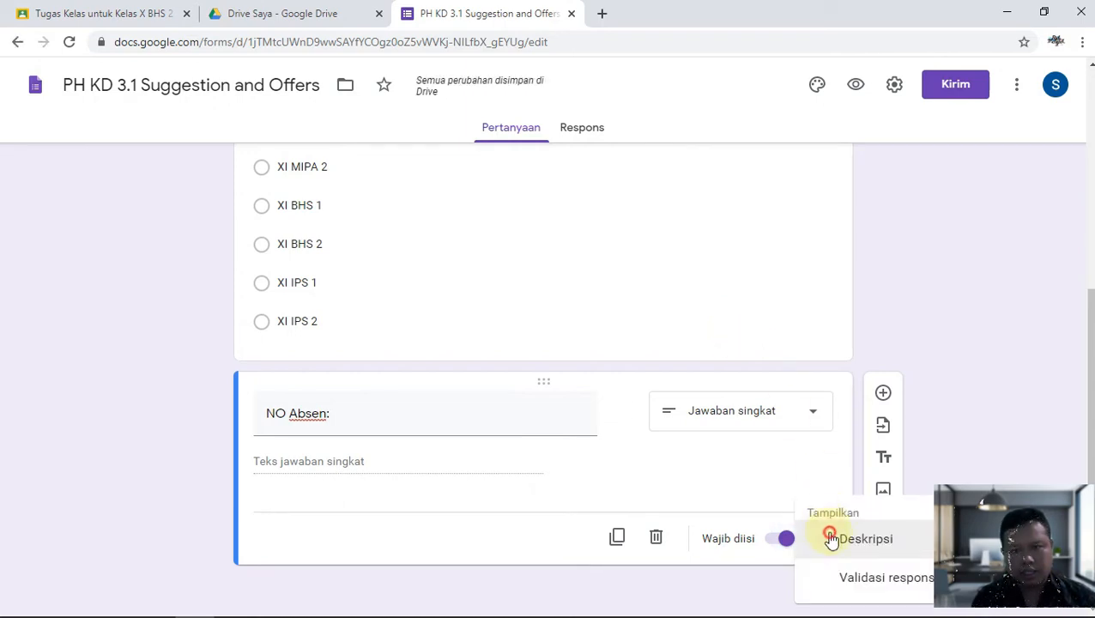
pyautogui.write('Tulis No A')
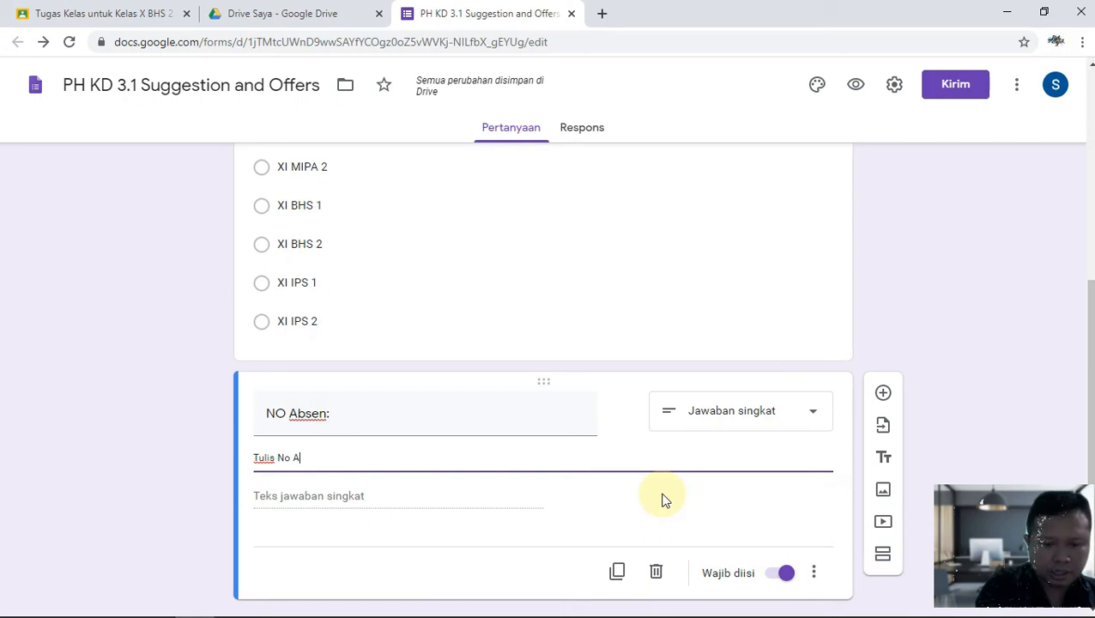
pyautogui.write('bsen!')
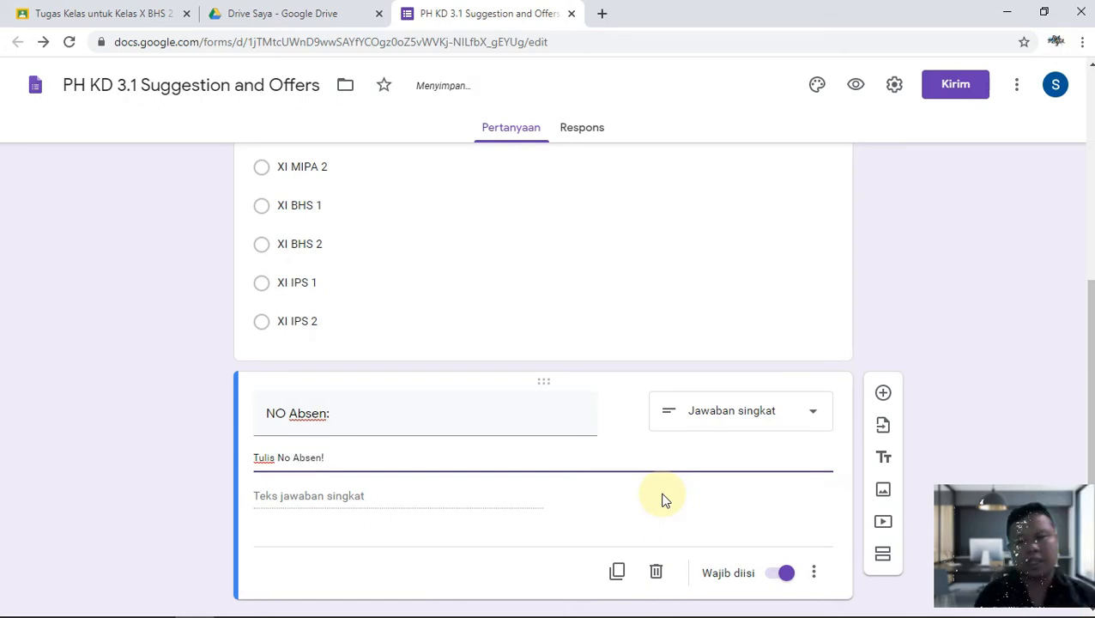
pyautogui.scroll(-1, 712, 482)
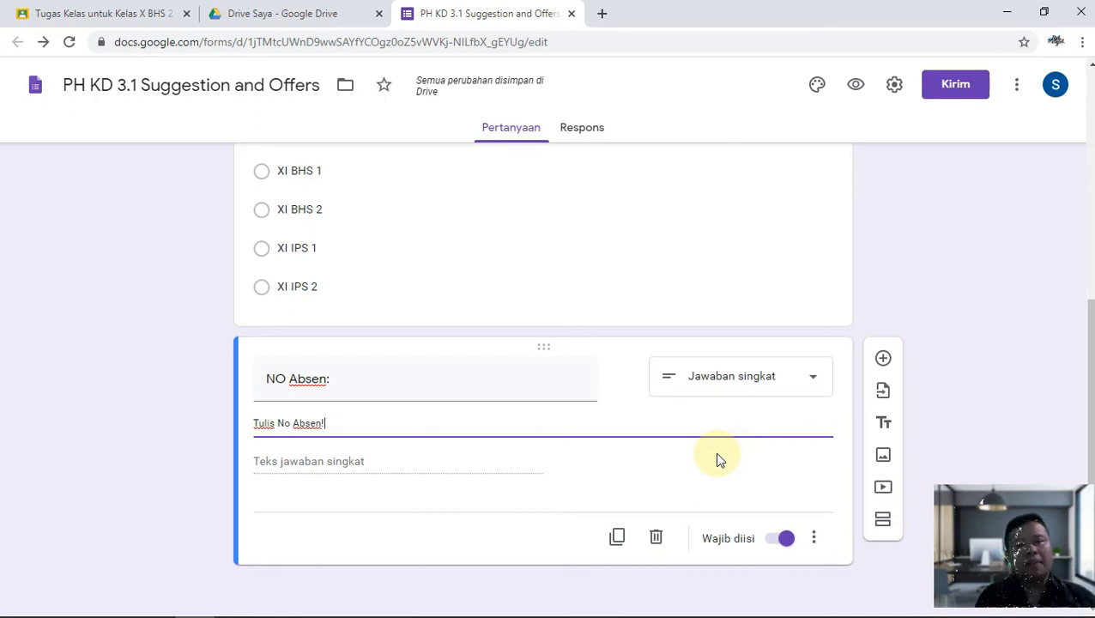
pyautogui.scroll(4, 705, 446)
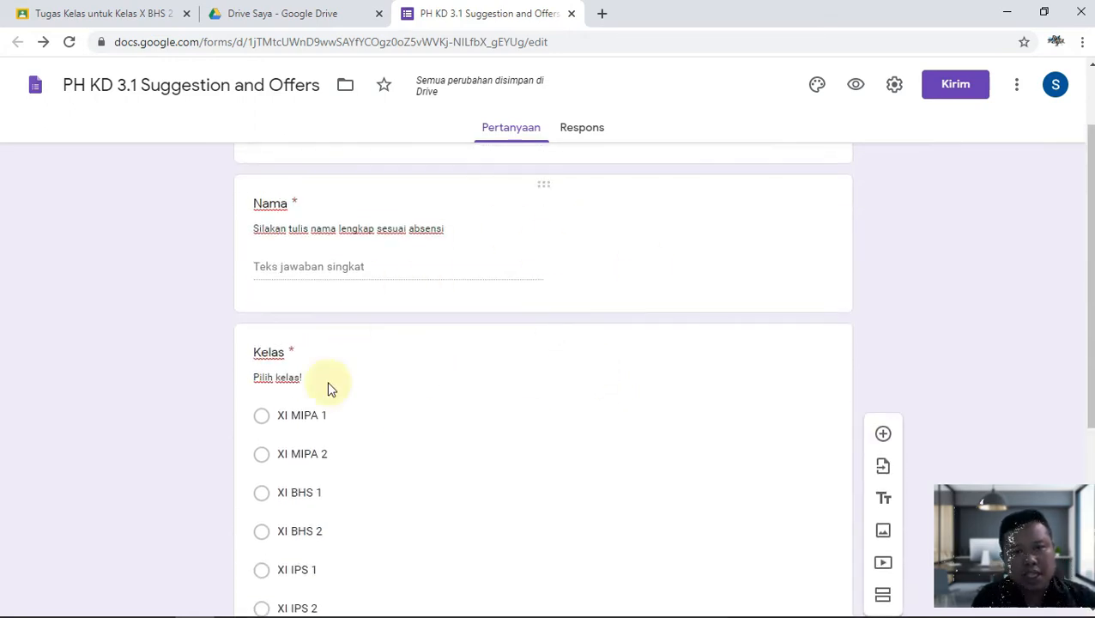
pyautogui.scroll(-4, 410, 365)
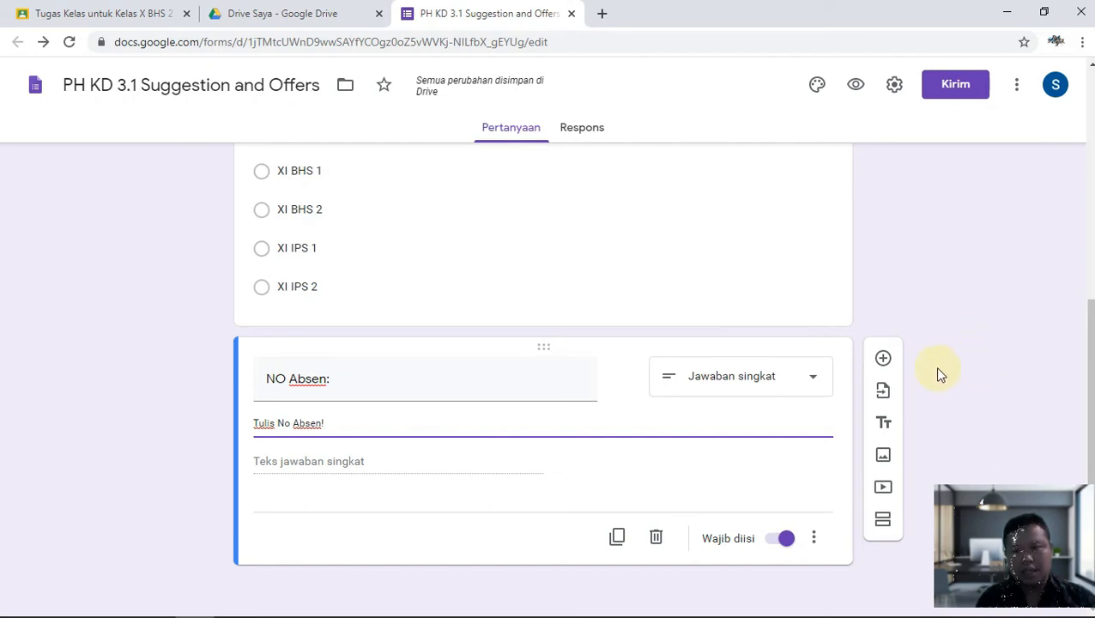
# Add a short-answer 'TOKEN' question whose text validation requires it to contain the quiz access token.
pyautogui.click(884, 360)
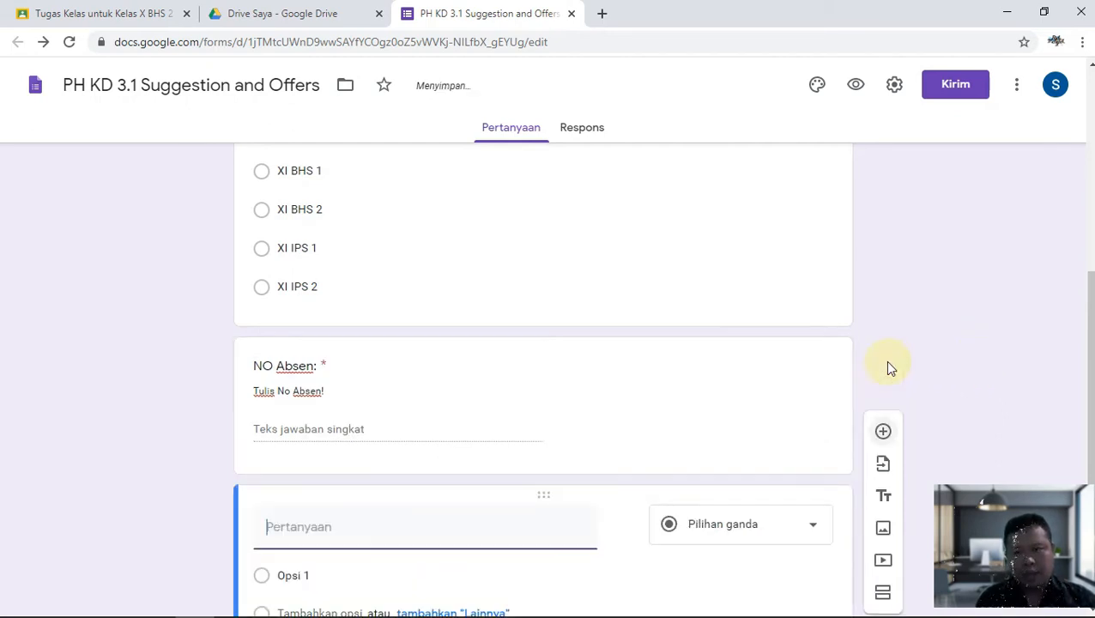
pyautogui.click(727, 525)
pyautogui.click(731, 137)
pyautogui.click(318, 416)
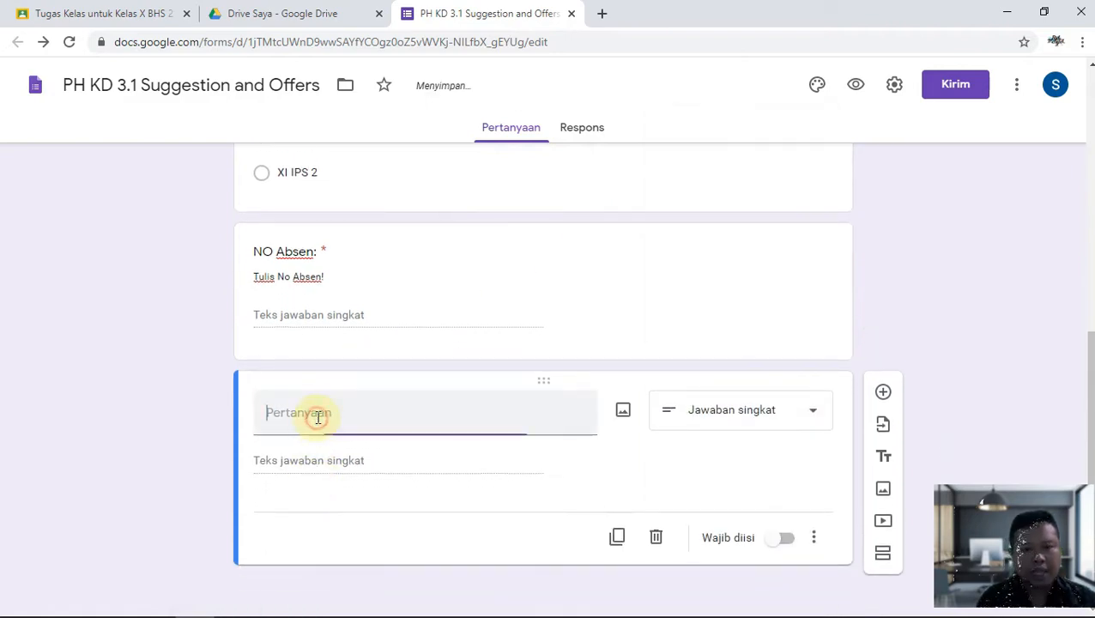
pyautogui.write('TOKEN')
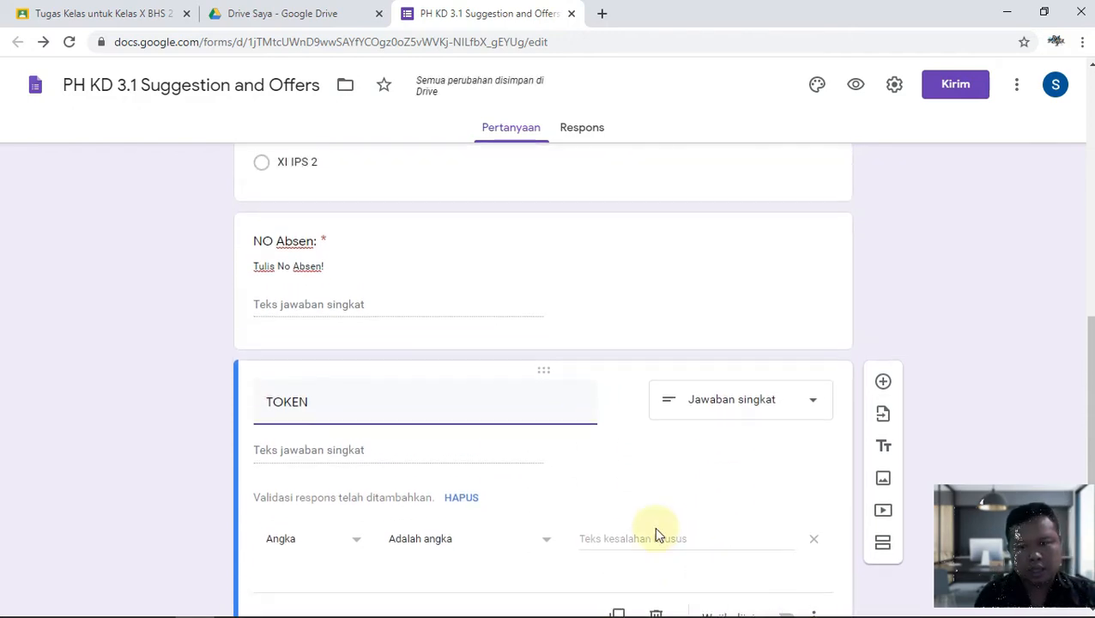
pyautogui.scroll(-1, 313, 508)
pyautogui.click(356, 463)
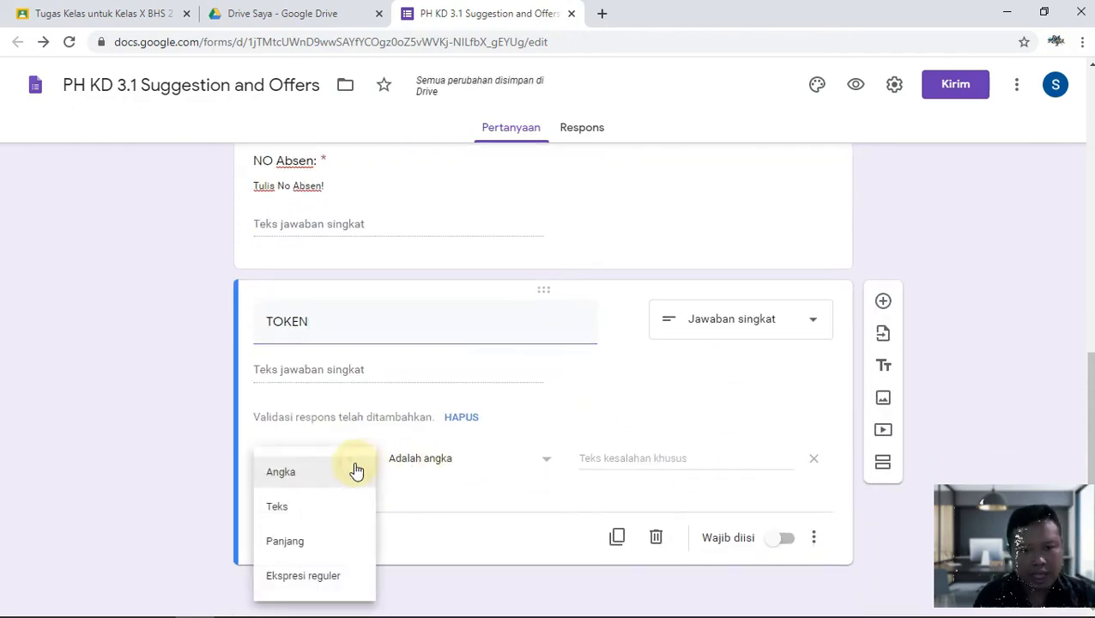
pyautogui.click(302, 517)
pyautogui.click(512, 461)
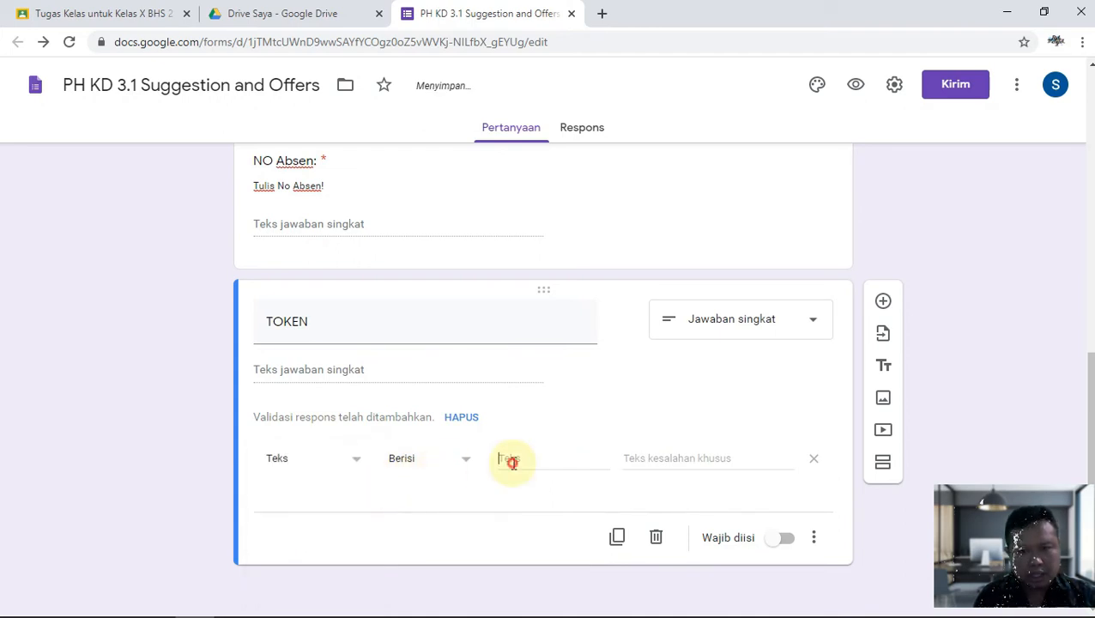
pyautogui.write('inggri')
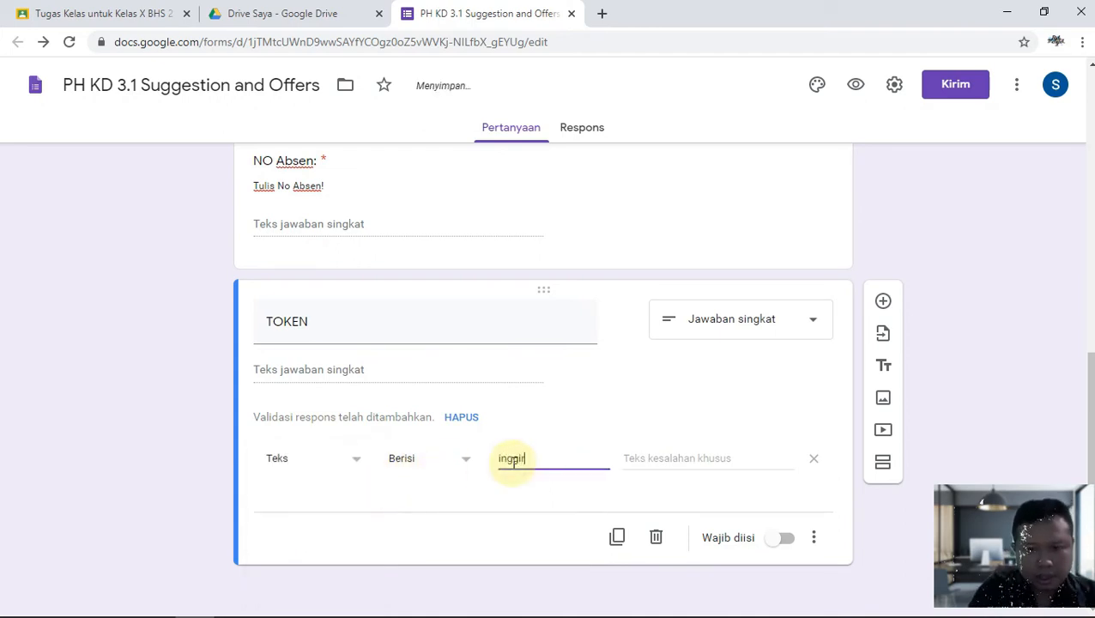
pyautogui.write('s123')
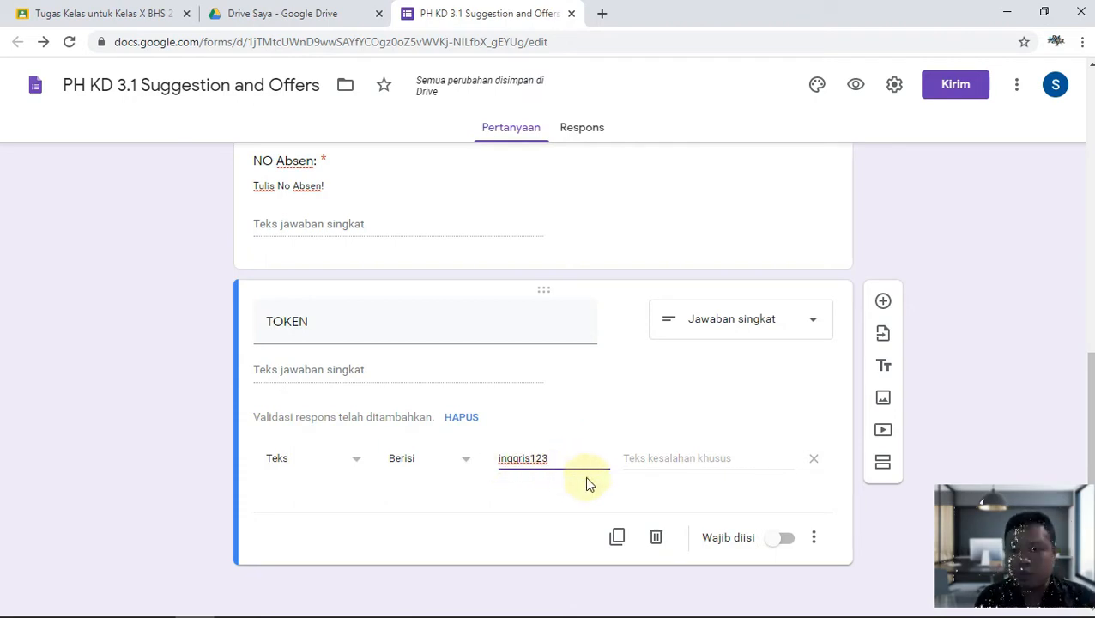
# Make TOKEN required, described 'Silakan minta NO TOKEN ke Guru Anda! sebelum mengikuti kuis online!'.
pyautogui.click(784, 541)
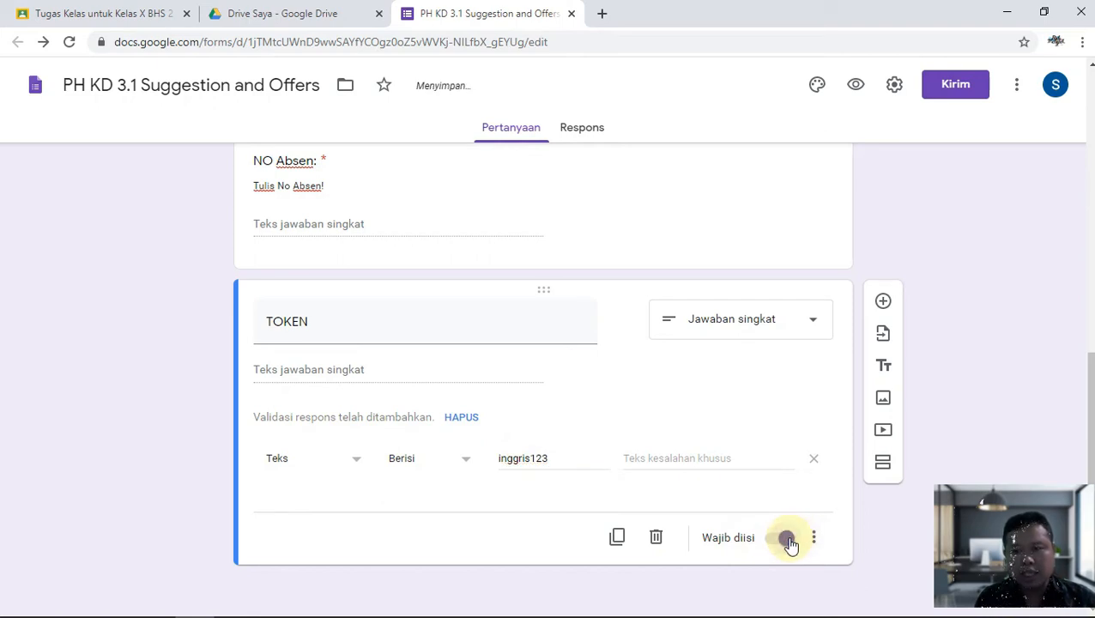
pyautogui.click(814, 539)
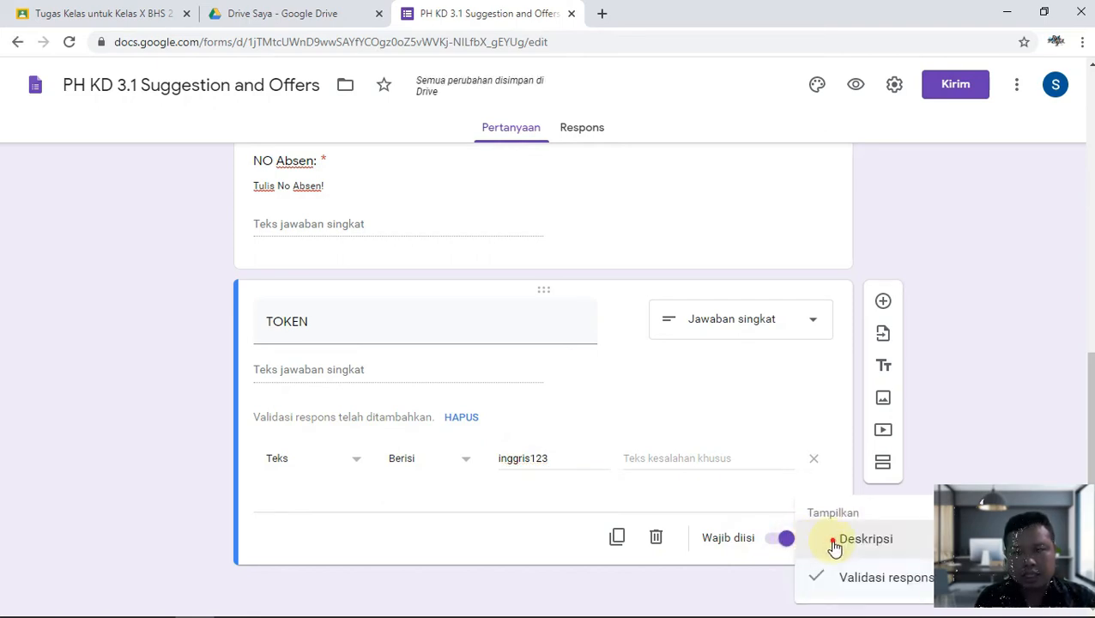
pyautogui.click(834, 542)
pyautogui.write('Silakan minta')
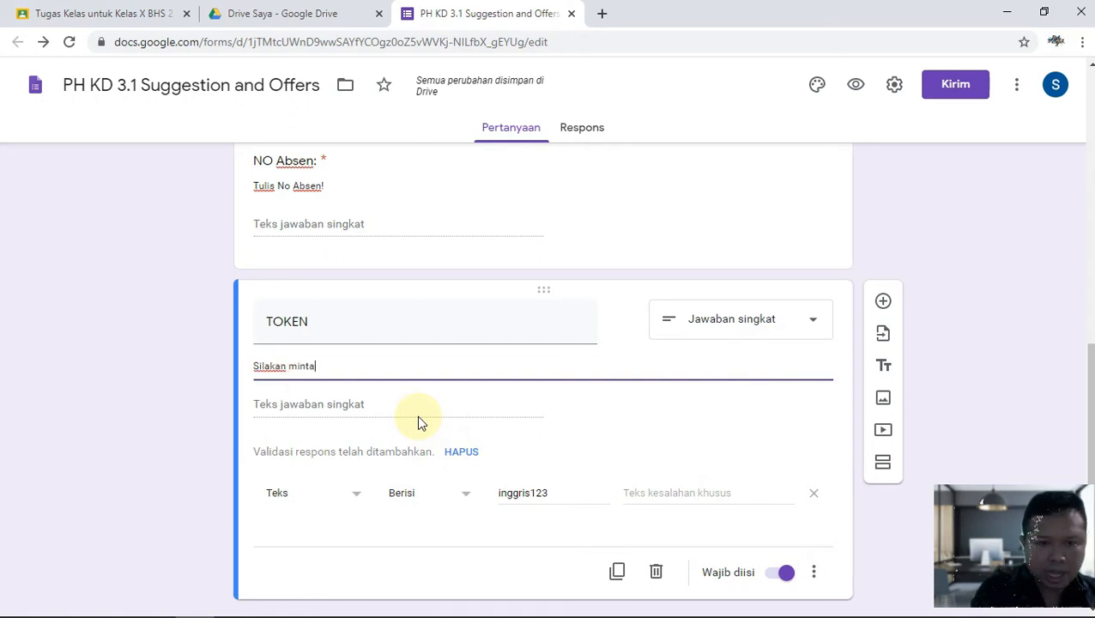
pyautogui.write(' NO TOKEN ke Guru Anda! sebelum mengikuti kuis online!')
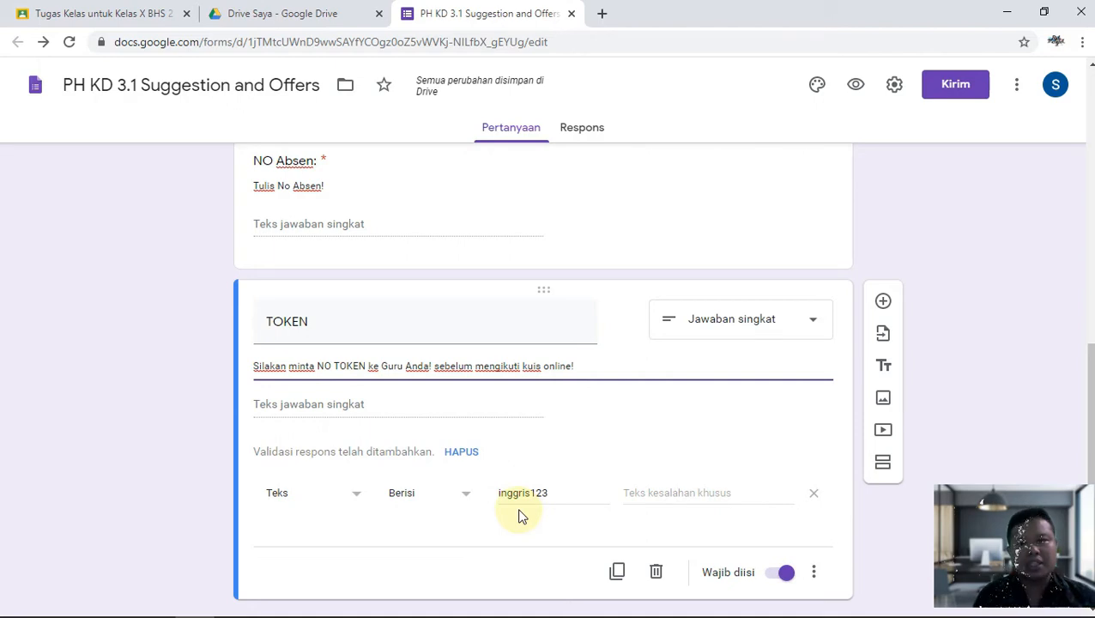
pyautogui.scroll(-1, 523, 506)
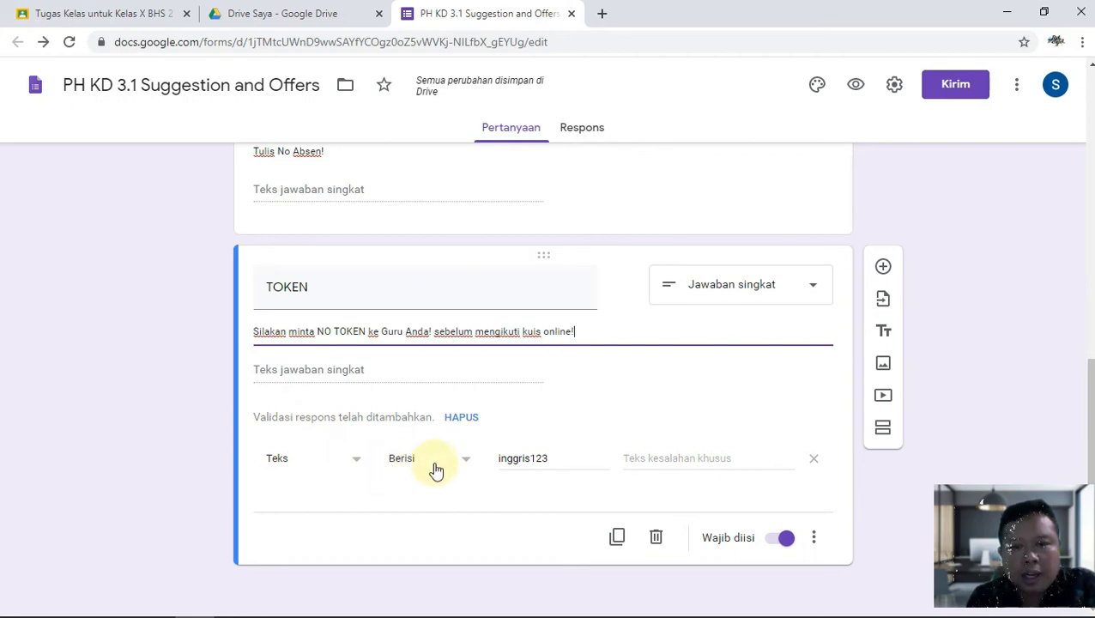
# Add a 'Soal' section described 'Silakan pilih jawaban yang paling tepat!' containing a new multiple-choice question.
pyautogui.click(886, 433)
pyautogui.click(357, 496)
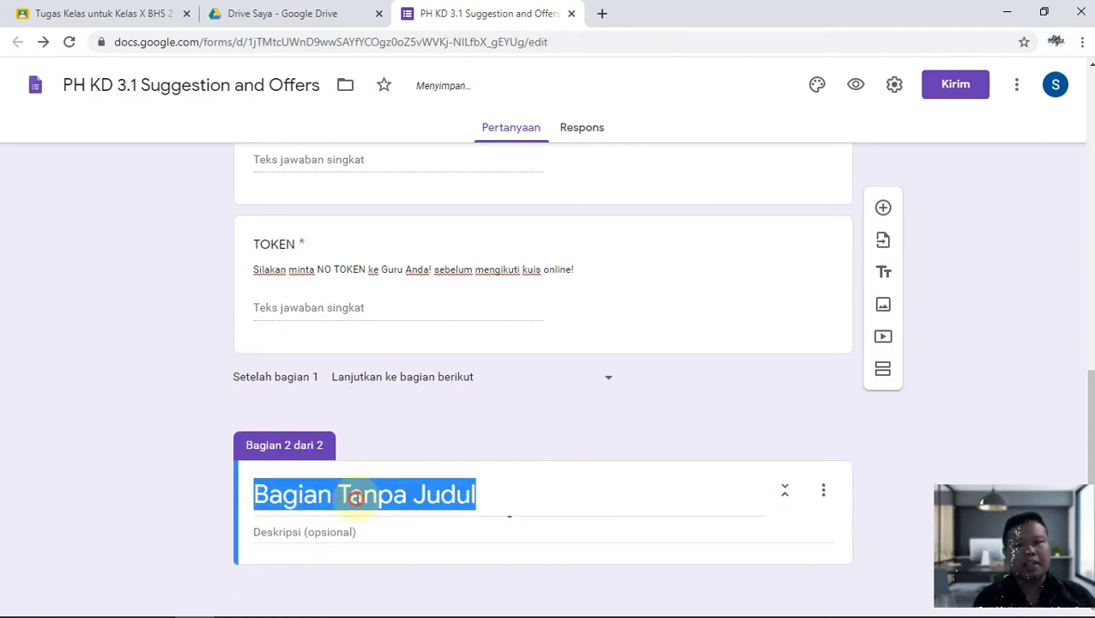
pyautogui.write('Que')
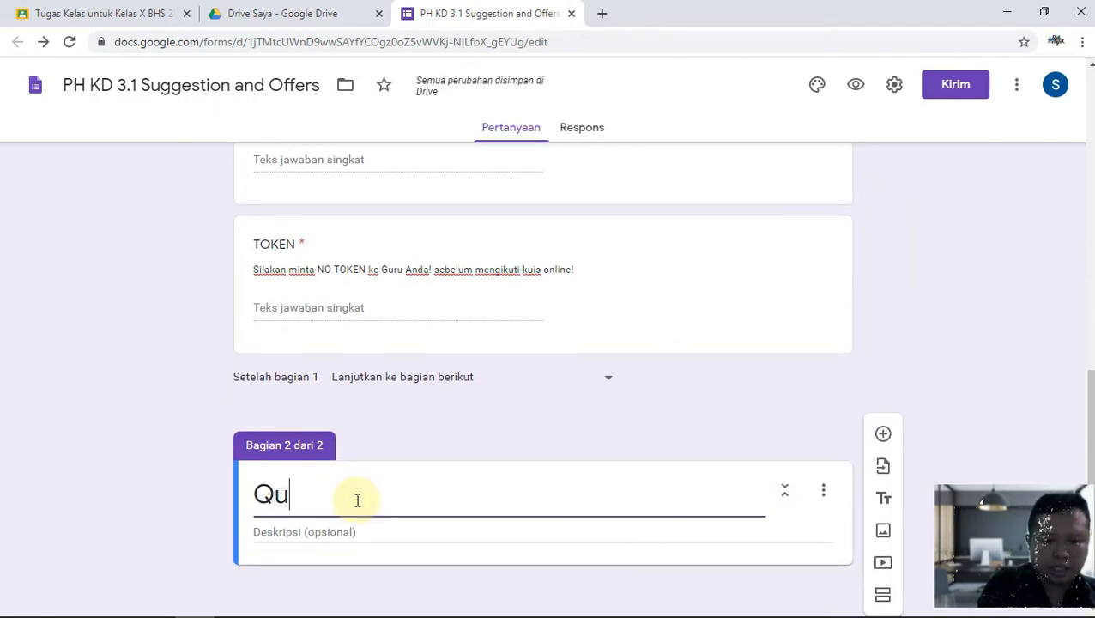
pyautogui.press('BackSpace')
pyautogui.press('BackSpace')
pyautogui.press('BackSpace')
pyautogui.write('Soal')
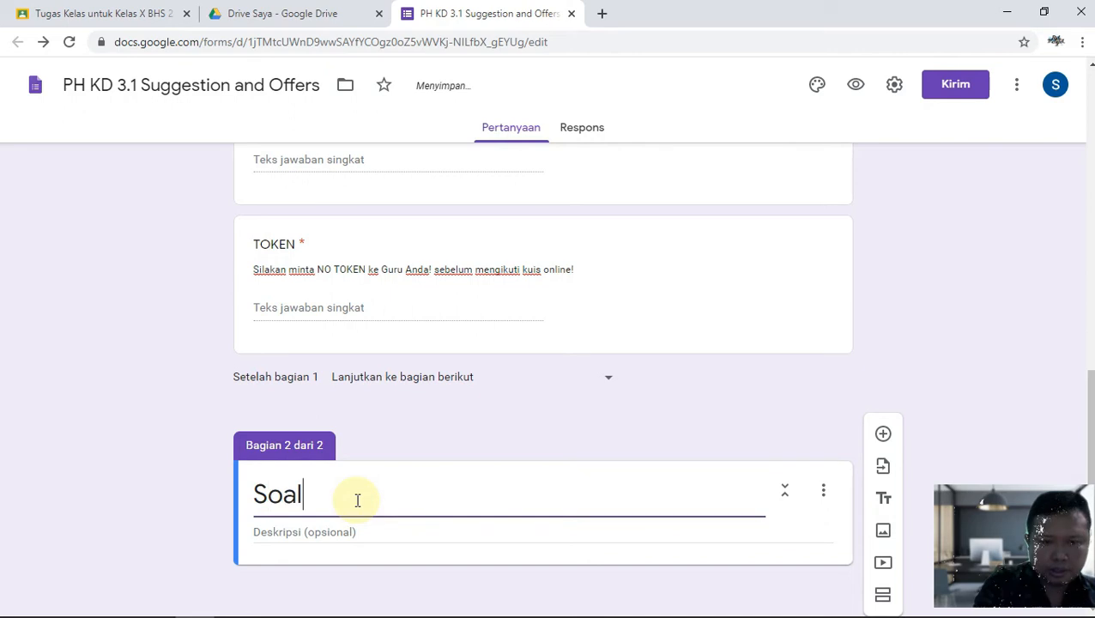
pyautogui.click(346, 531)
pyautogui.write('Silakan pili')
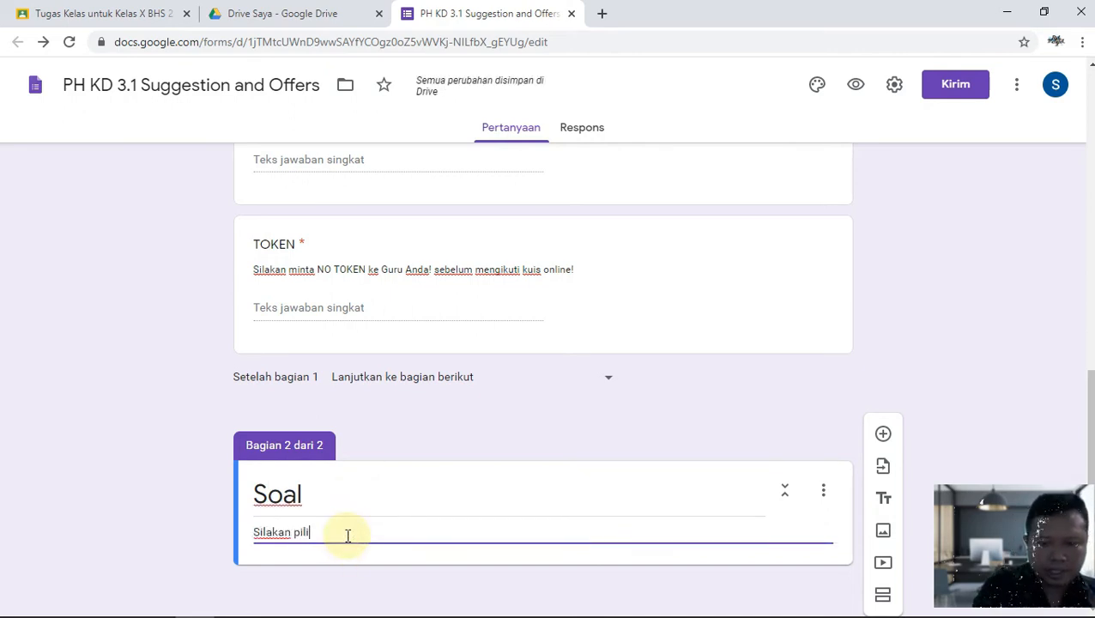
pyautogui.write('h jawaban yan')
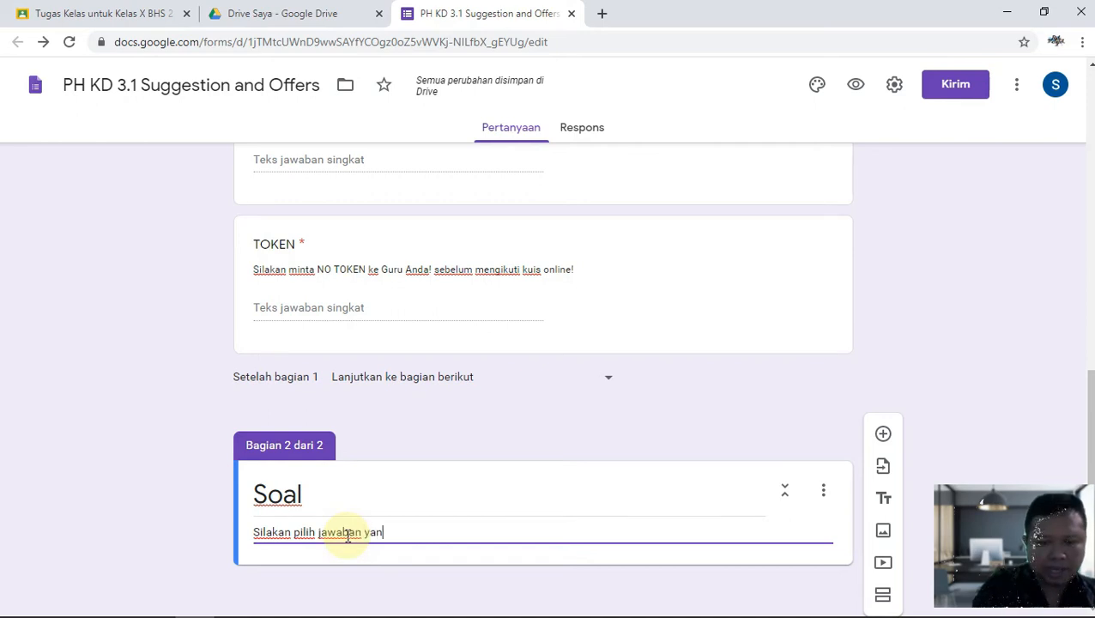
pyautogui.write('g paling')
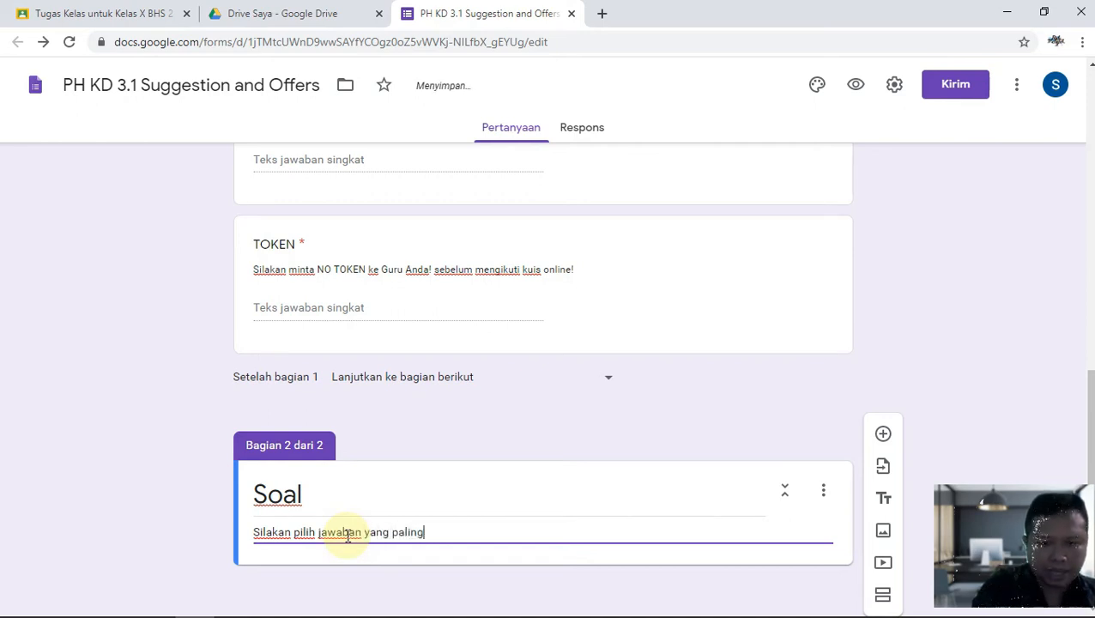
pyautogui.write(' tepat!')
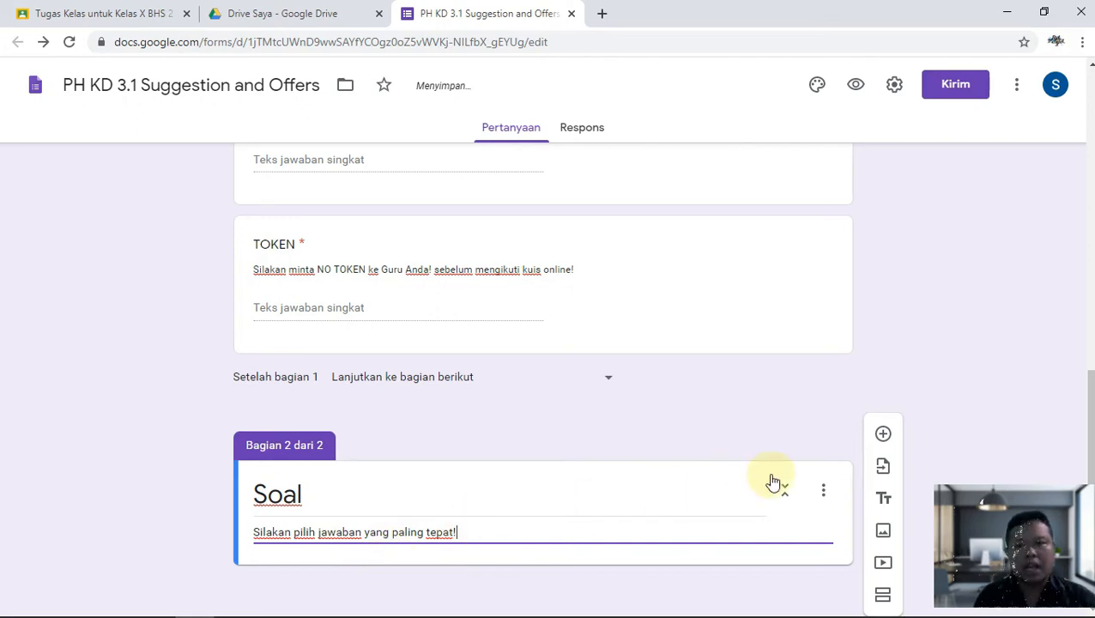
pyautogui.click(882, 434)
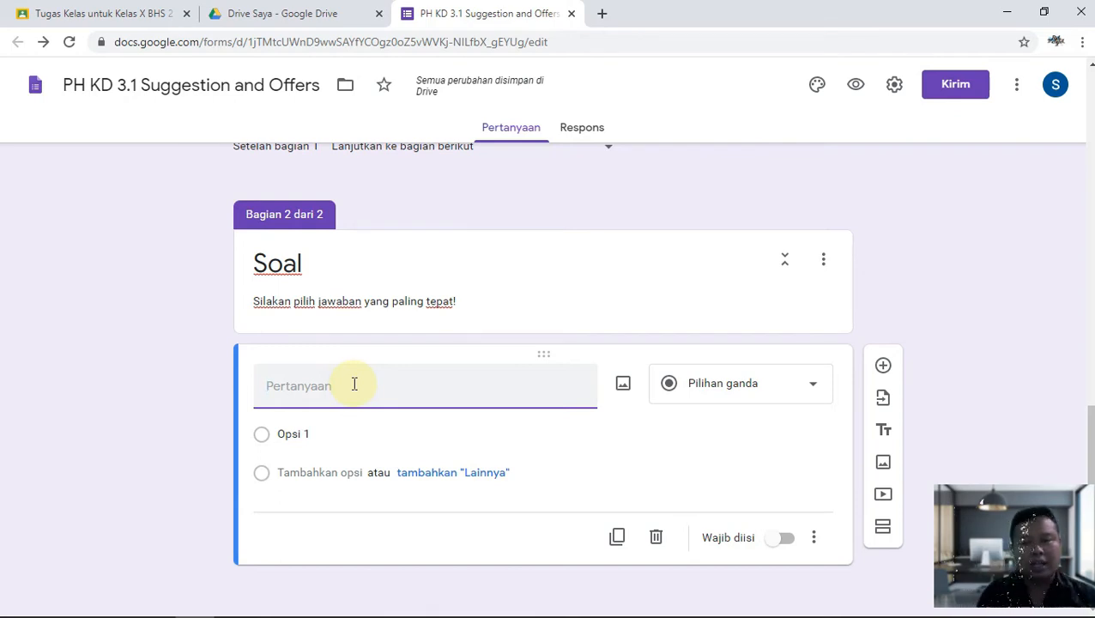
# Enter 'Siapakah Nama Presiden Indonesia saat ini?' with options SBY, Habibie, Ir. Soekarno, Jokowi, Ibu megawati.
pyautogui.write('Siapa')
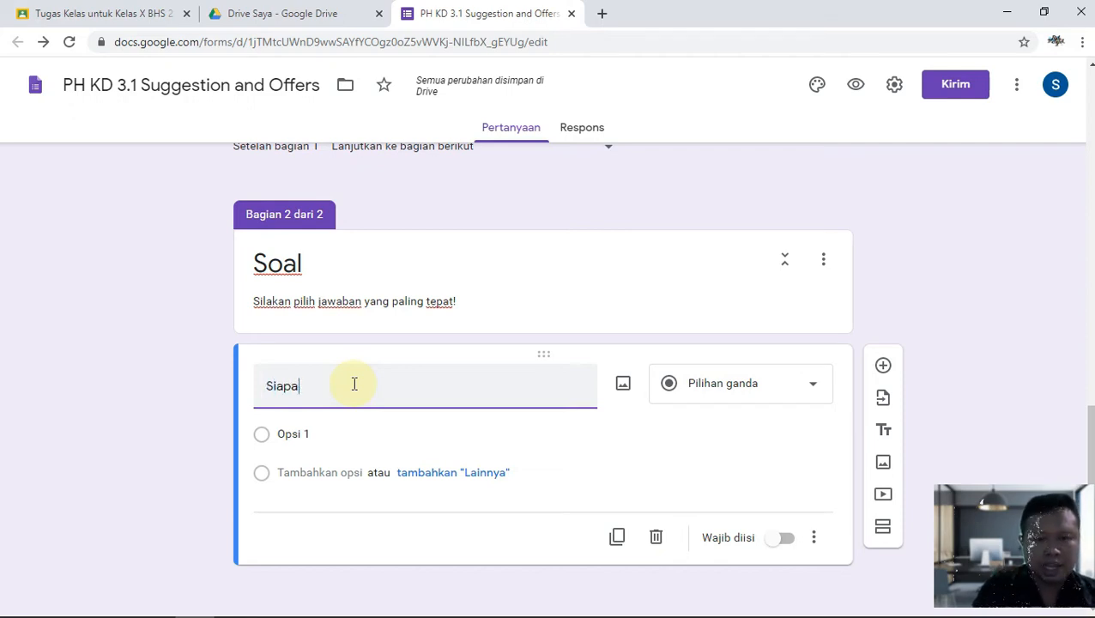
pyautogui.write('kah Nama')
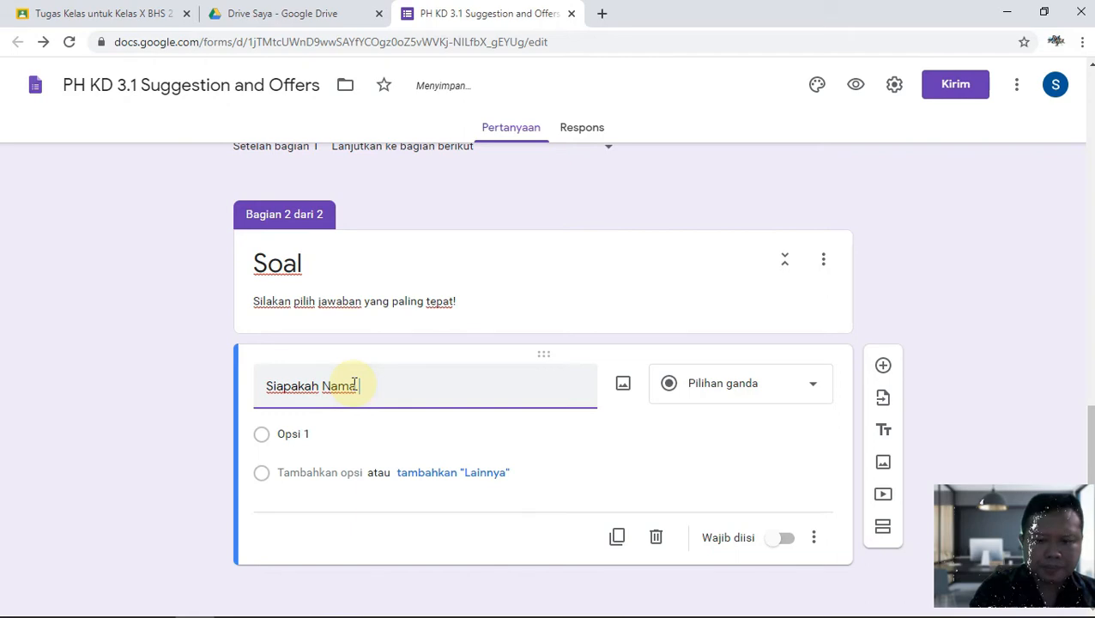
pyautogui.write(' Presiden')
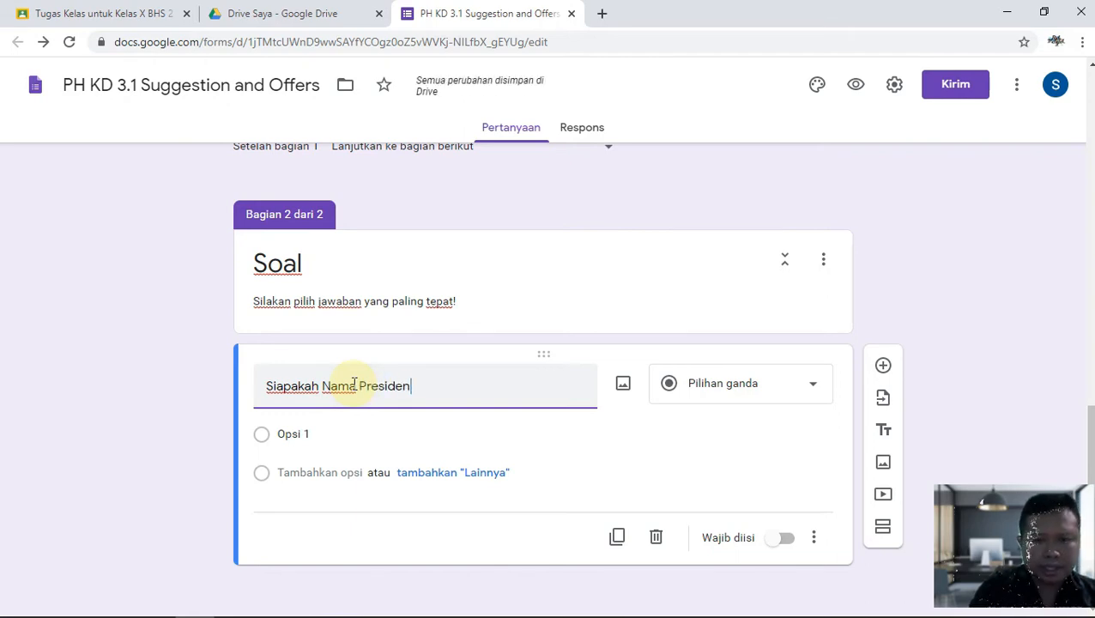
pyautogui.write(' Indonesia saa')
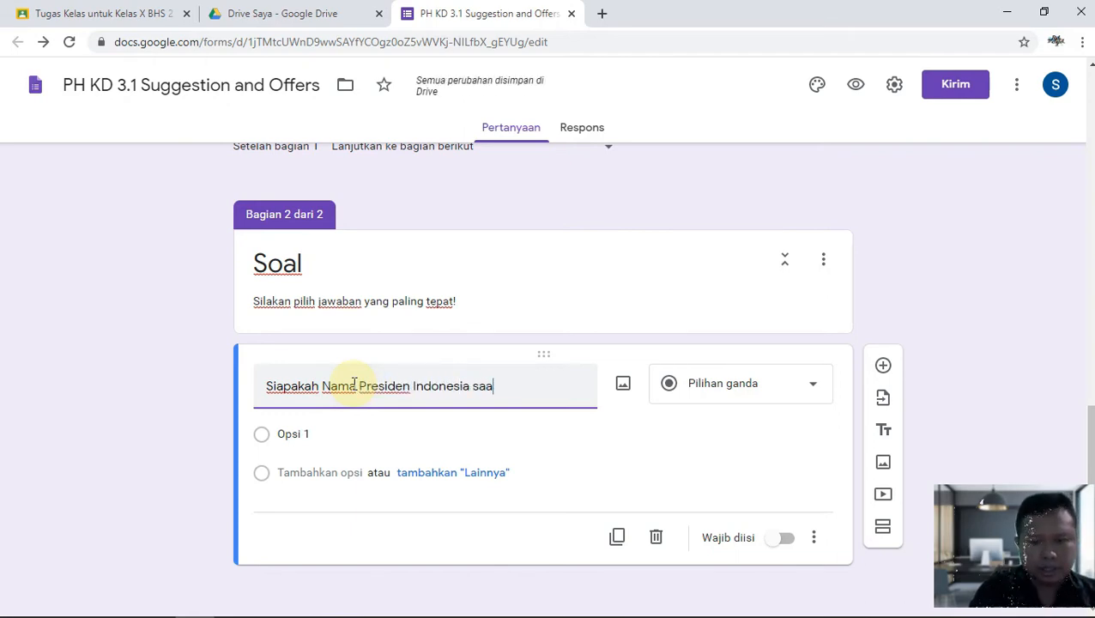
pyautogui.write('t ini?')
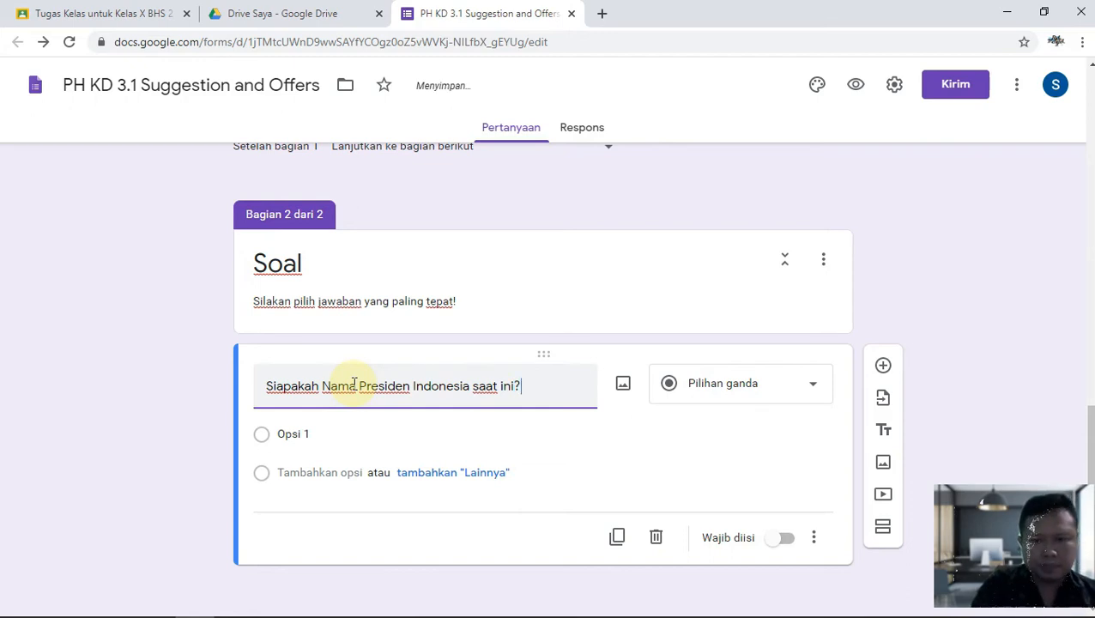
pyautogui.click(377, 435)
pyautogui.write('SBY')
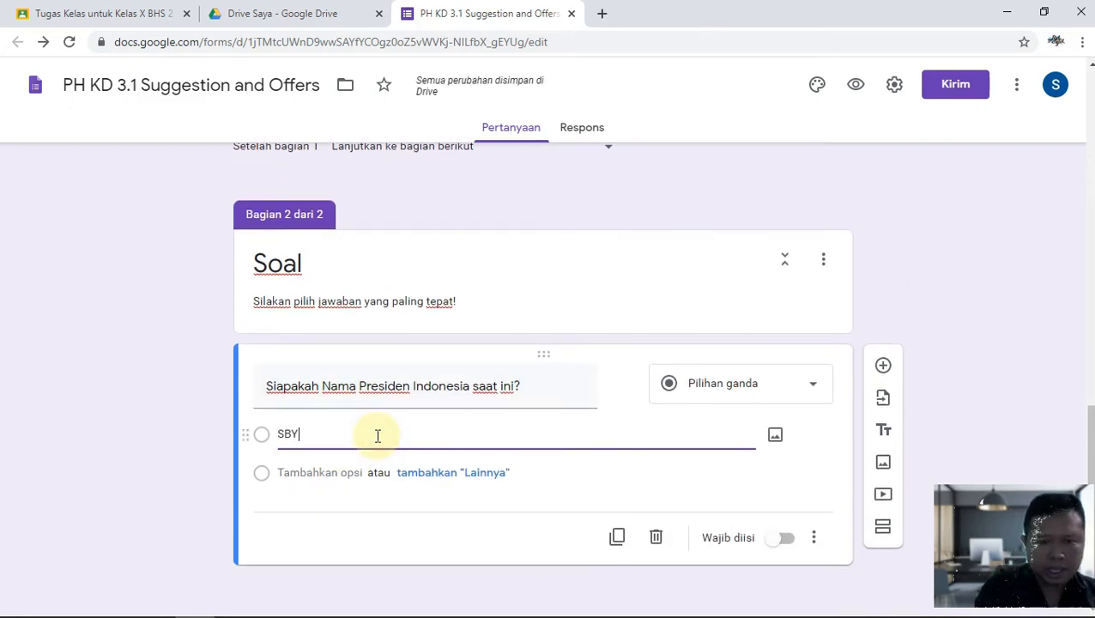
pyautogui.press('Return')
pyautogui.write('Habibie')
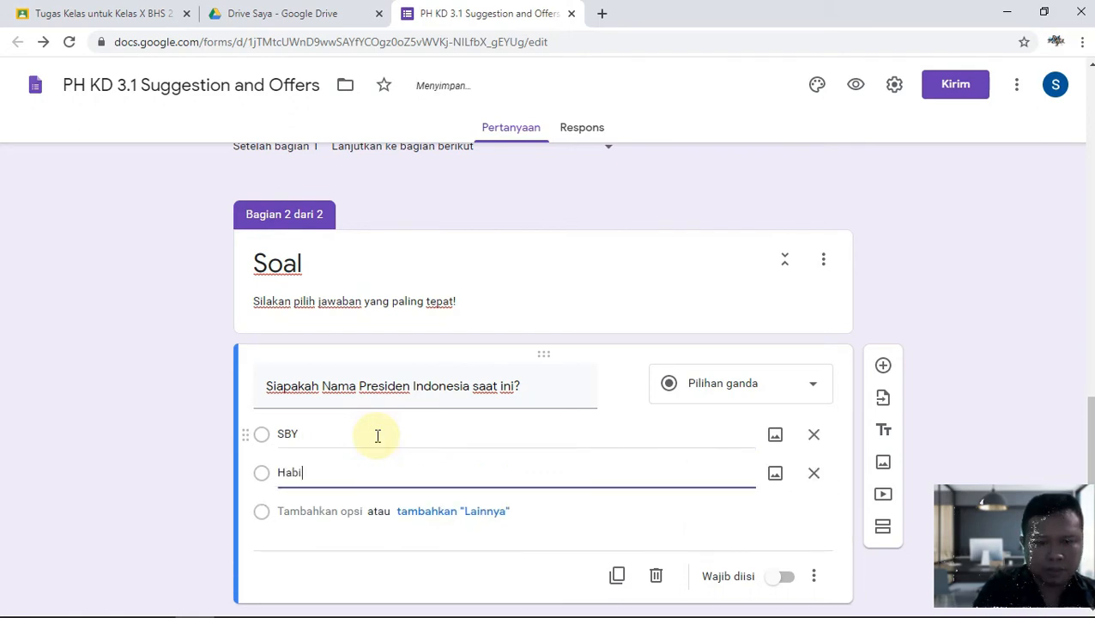
pyautogui.press('Return')
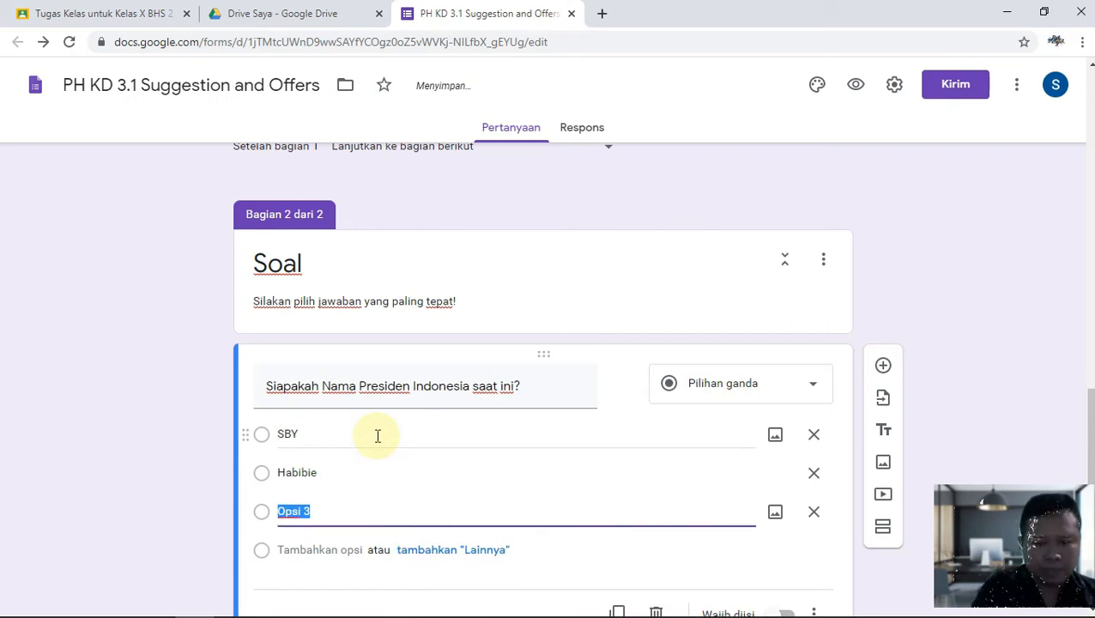
pyautogui.write('Ir. So')
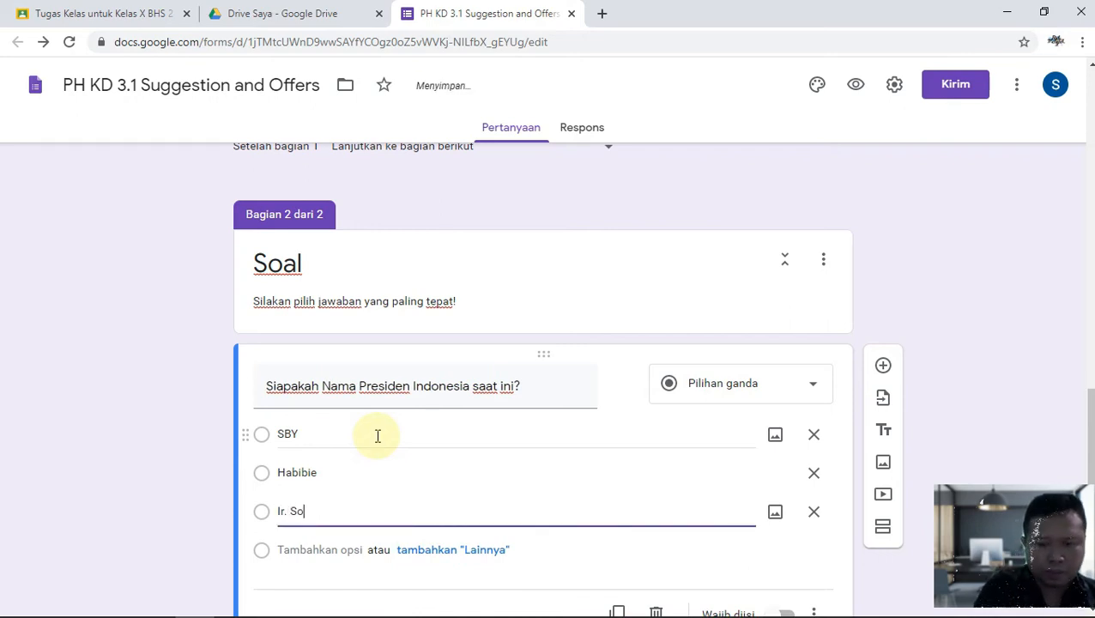
pyautogui.write('ekarno')
pyautogui.press('Return')
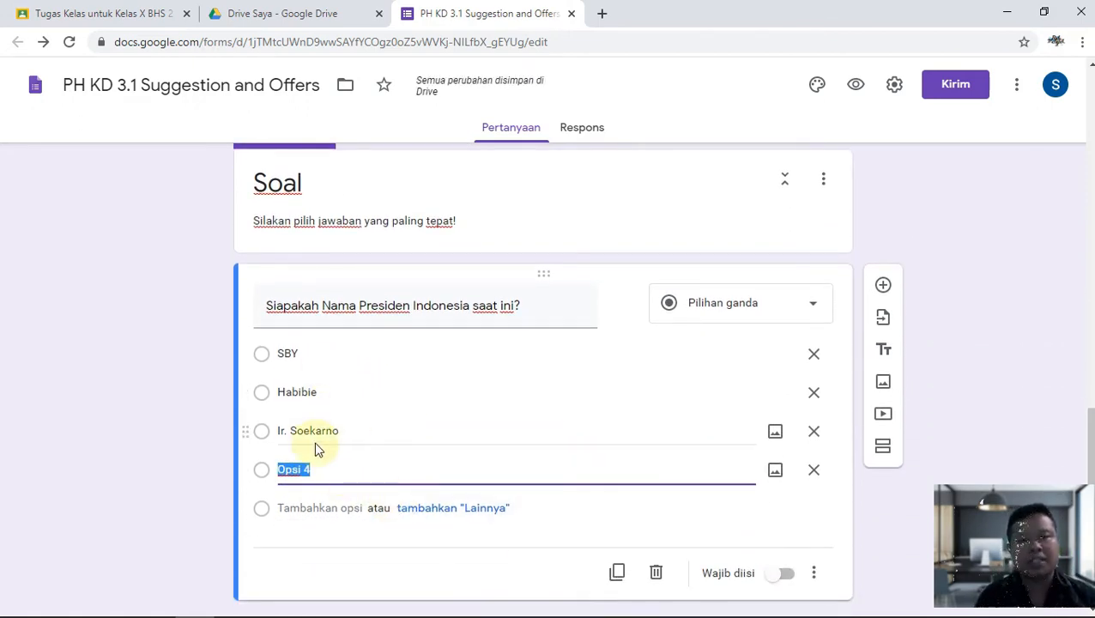
pyautogui.write('J')
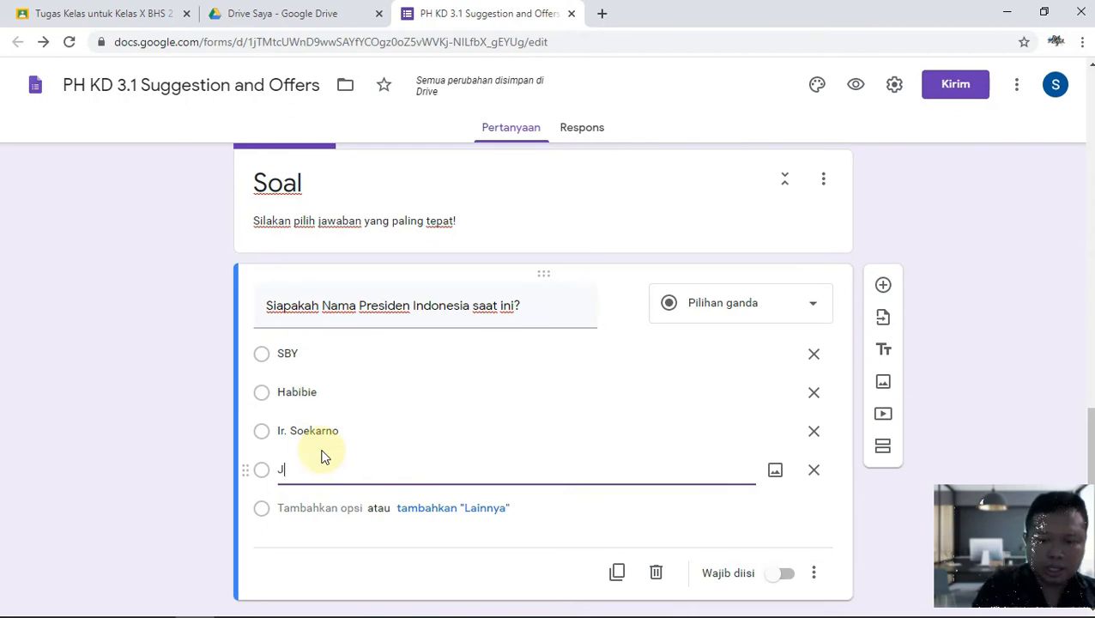
pyautogui.write('Okow')
pyautogui.press('BackSpace')
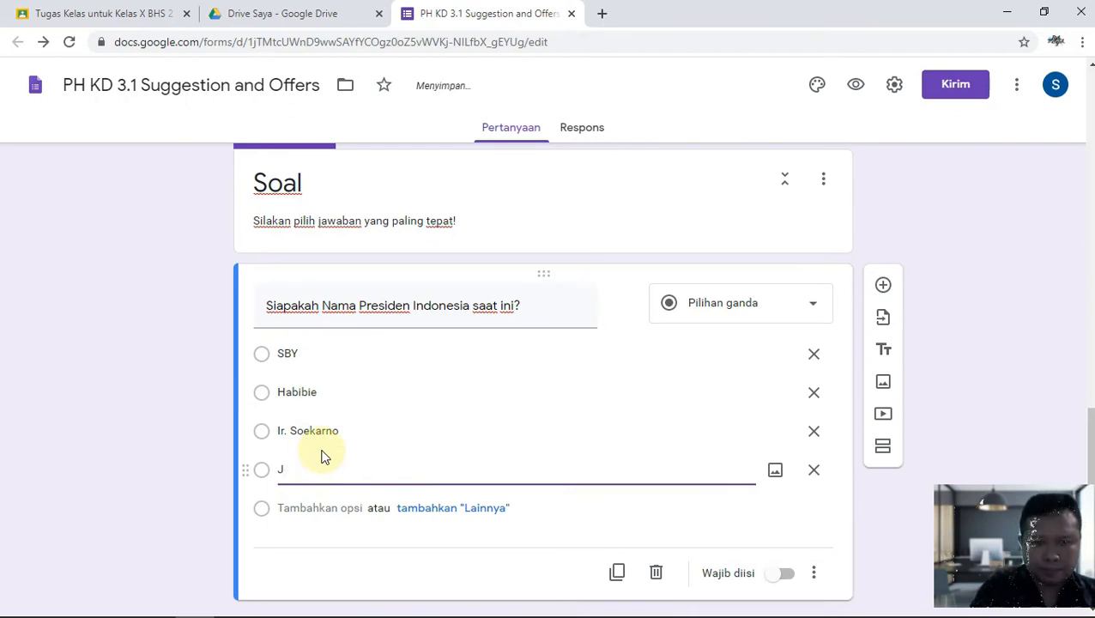
pyautogui.press('Return')
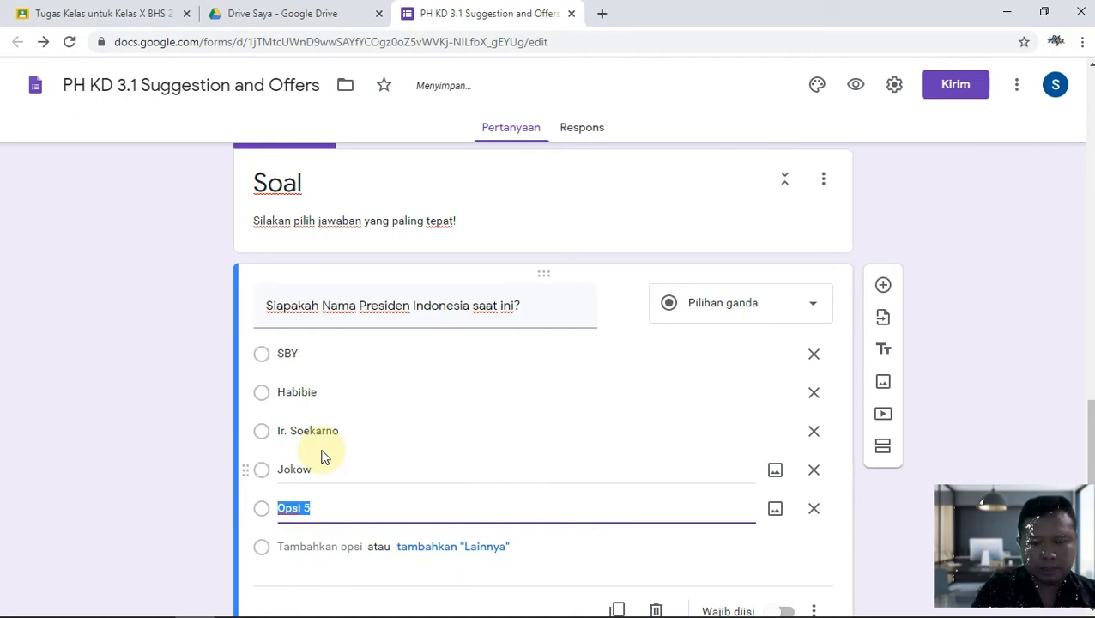
pyautogui.write('Ibu megawati')
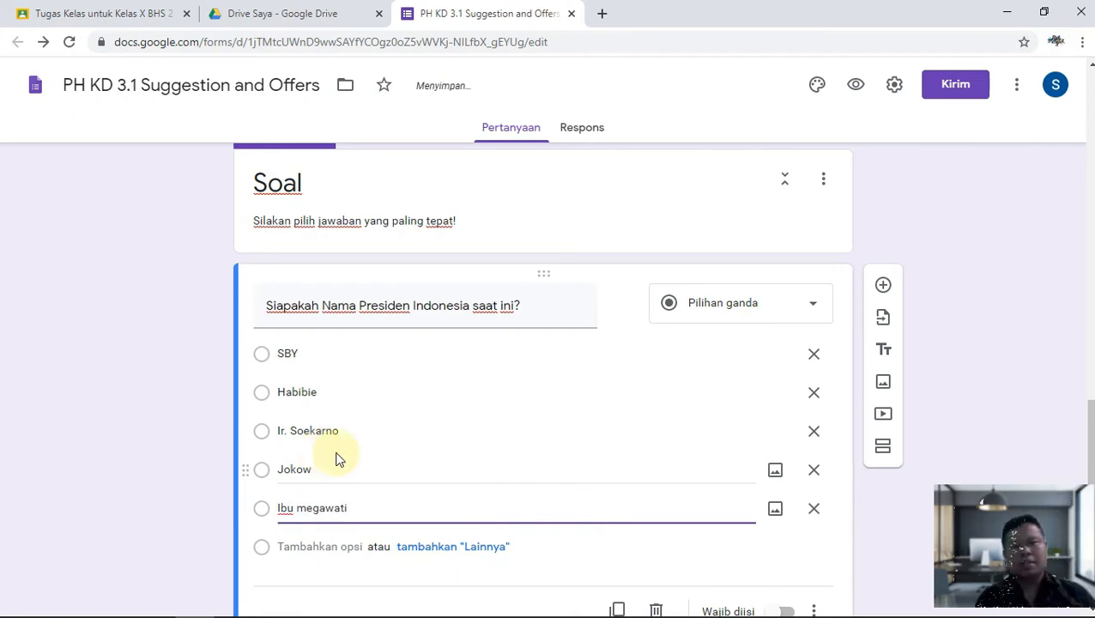
# Turn on Wajib diisi for the president question and check its more-settings menu.
pyautogui.scroll(-1, 734, 583)
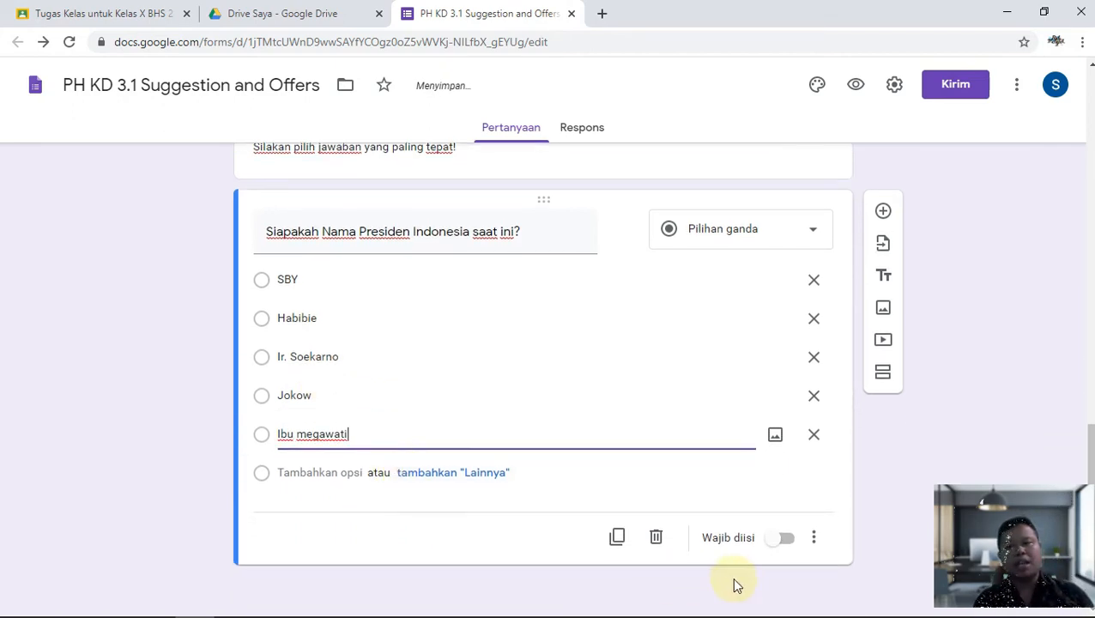
pyautogui.click(798, 541)
pyautogui.click(756, 514)
pyautogui.click(792, 539)
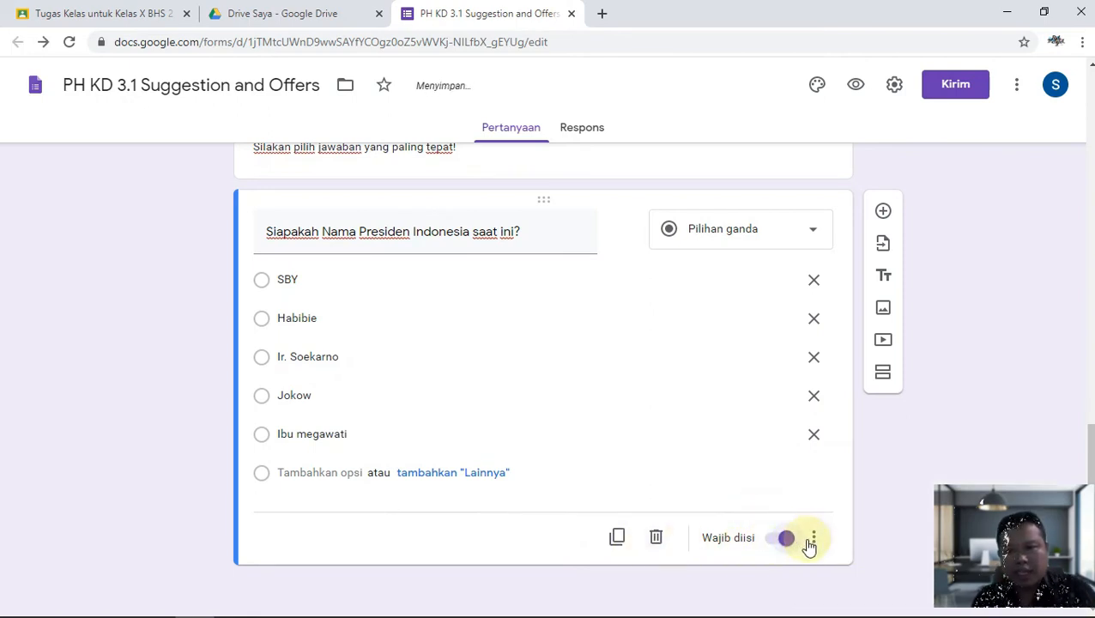
pyautogui.click(812, 540)
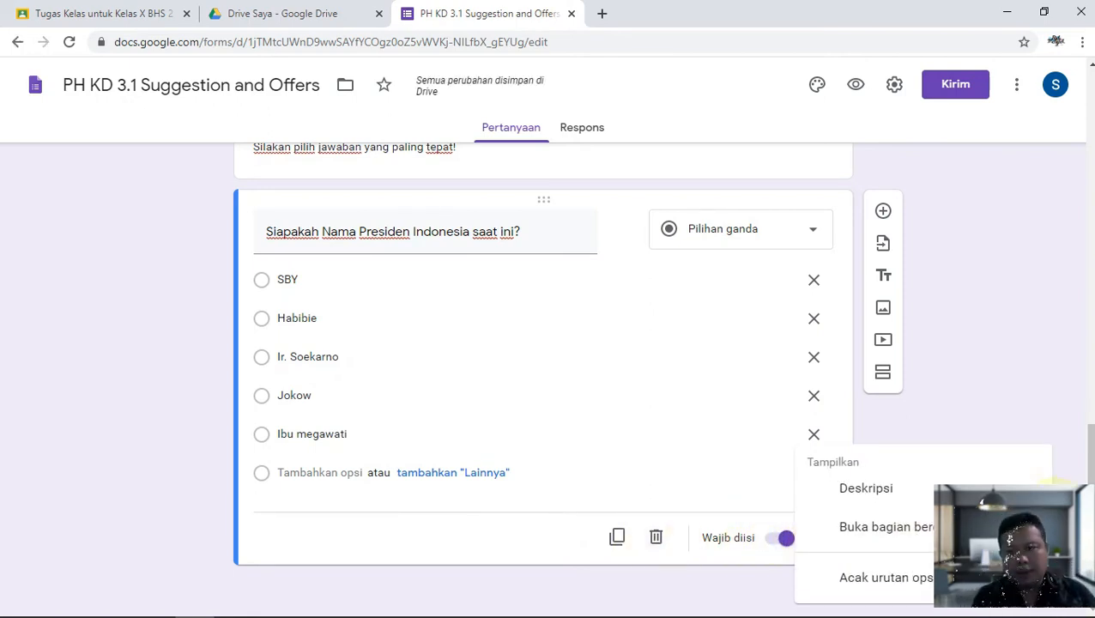
pyautogui.click(696, 376)
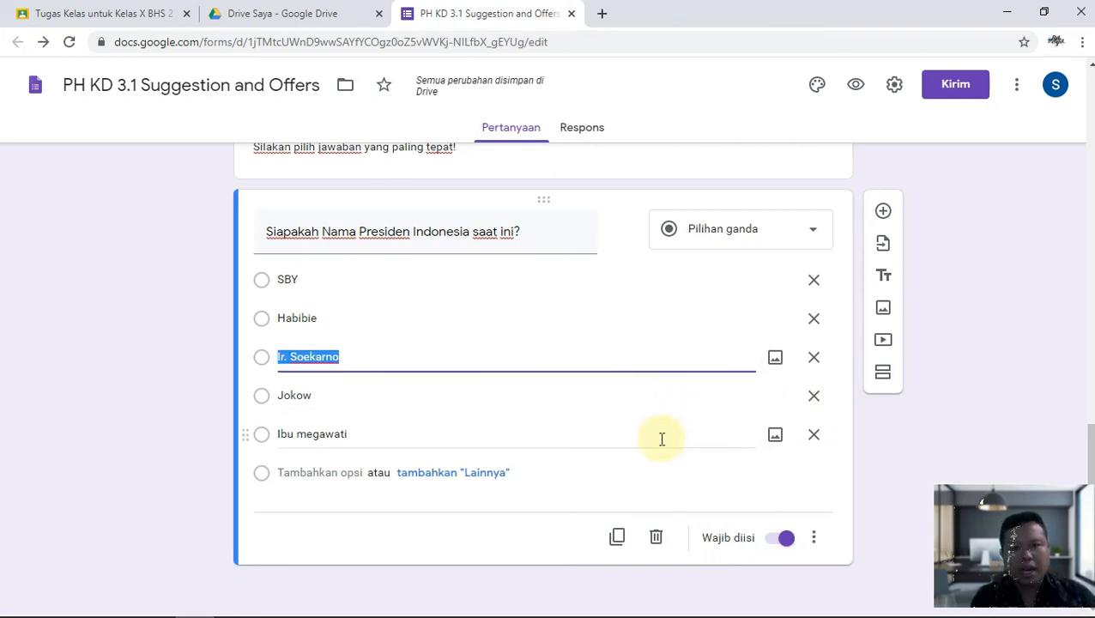
pyautogui.click(158, 371)
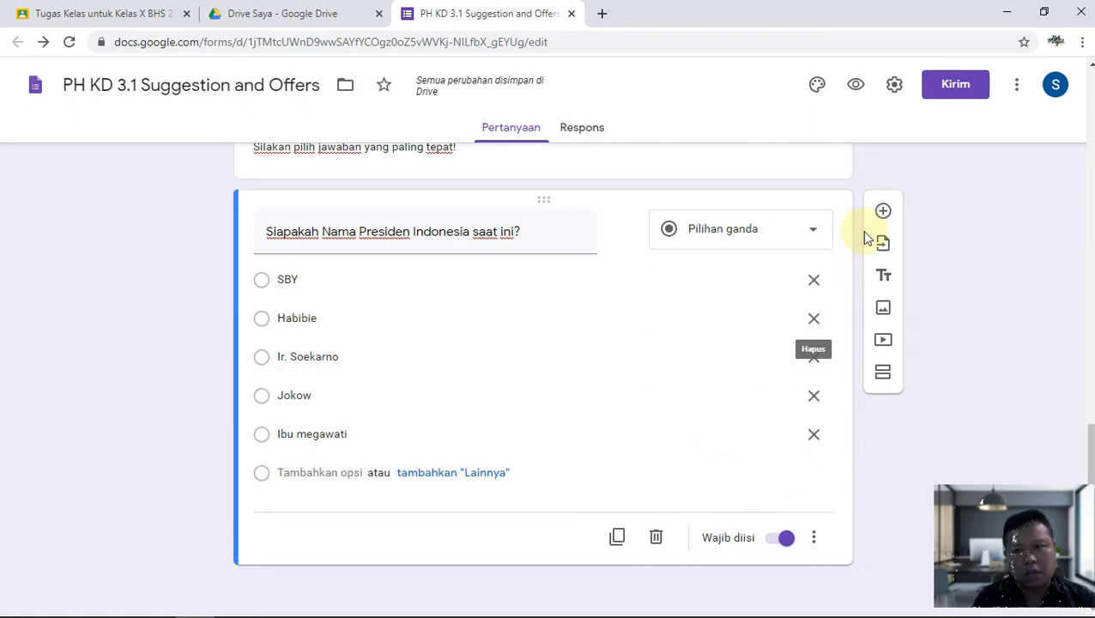
# Add a Pilihan ganda question 'Apa nama Ibu Kota Provinsi Bali?'.
pyautogui.click(884, 212)
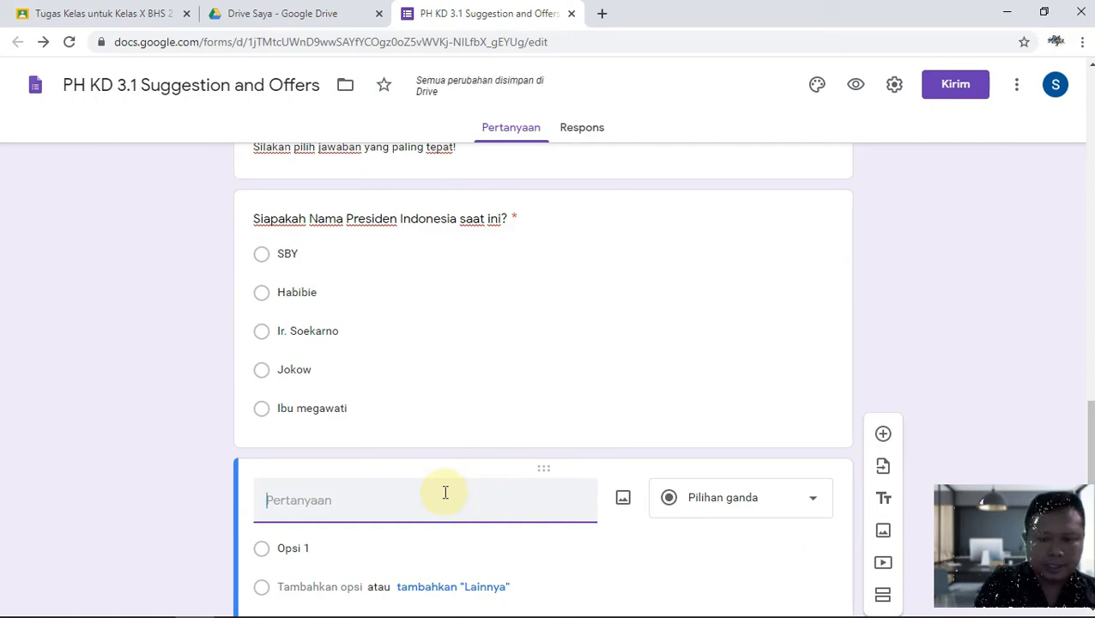
pyautogui.write('Apa nama Inu Kota P')
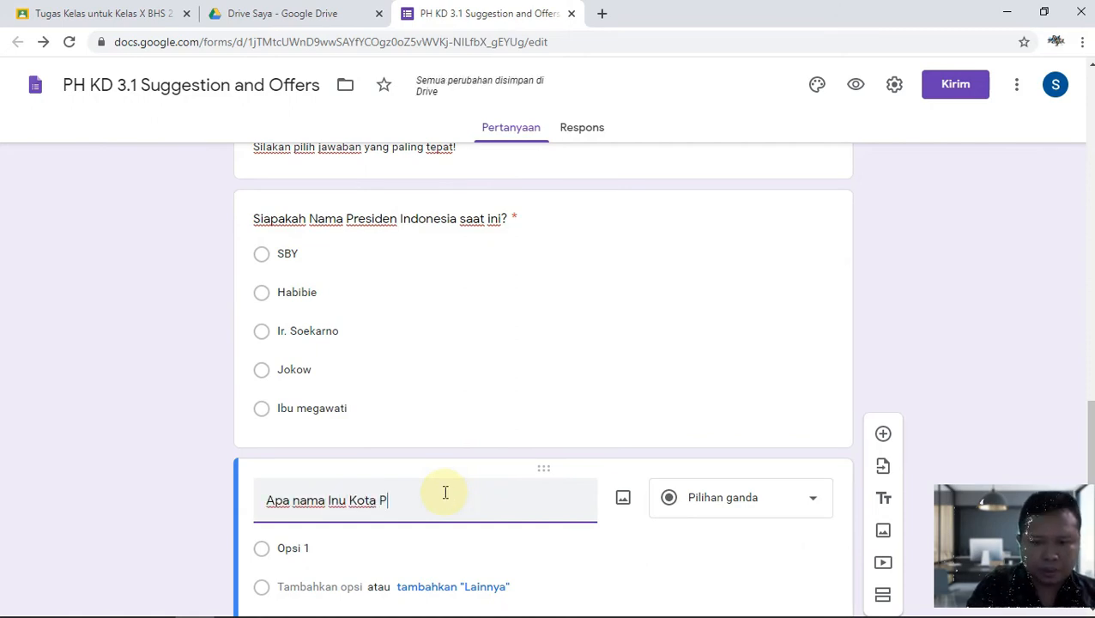
pyautogui.write('rovinsi Bali?')
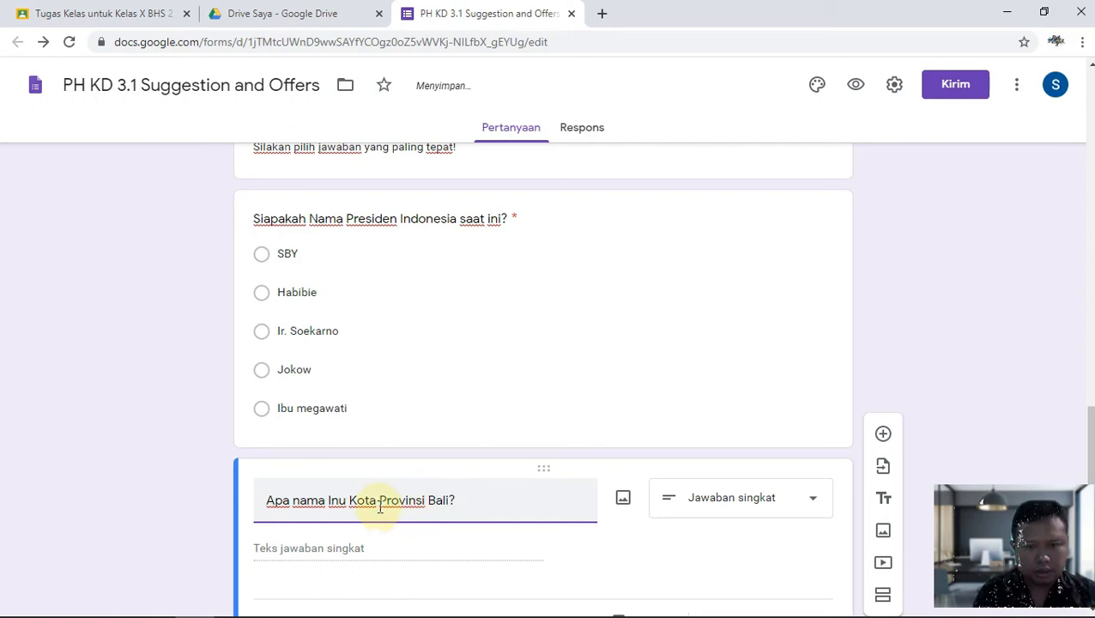
pyautogui.click(340, 498)
pyautogui.press('BackSpace')
pyautogui.write('bu')
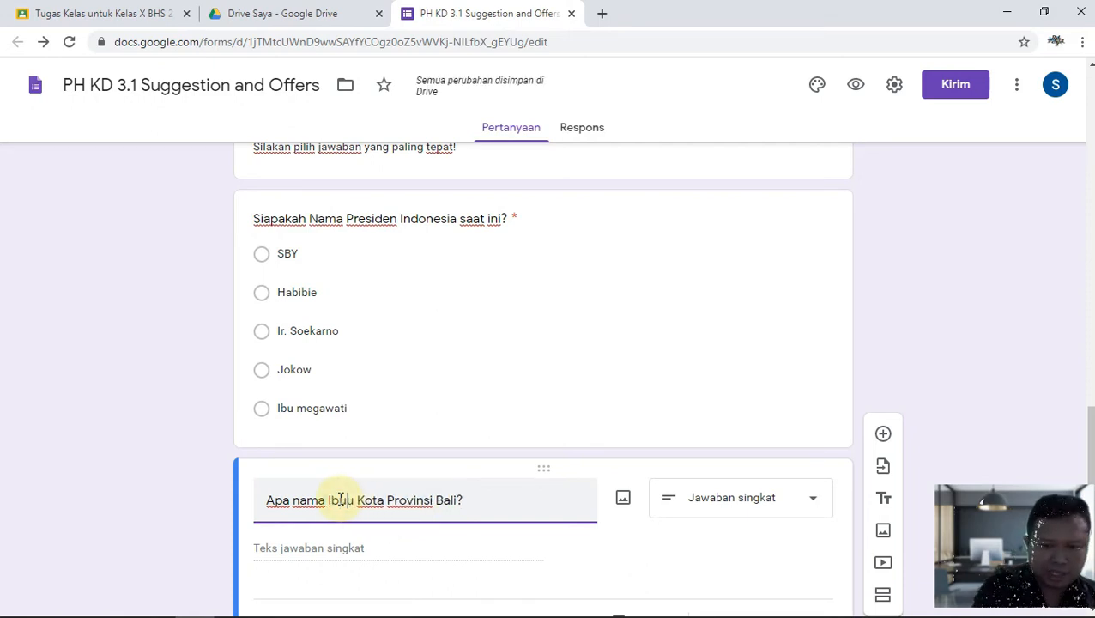
pyautogui.press('Delete')
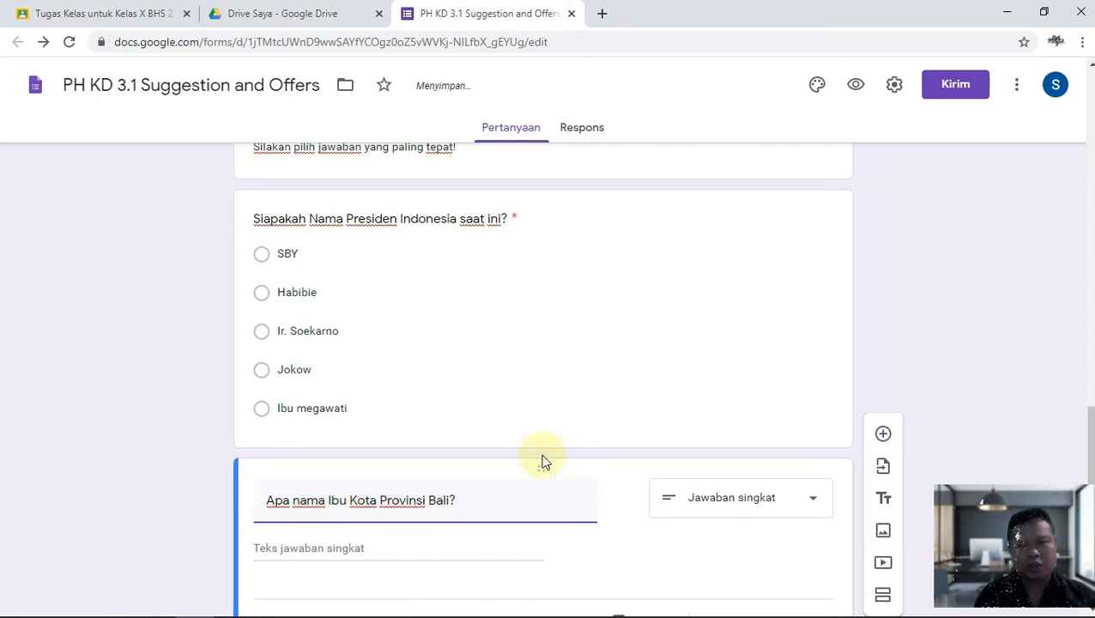
pyautogui.scroll(-1, 567, 489)
pyautogui.click(754, 429)
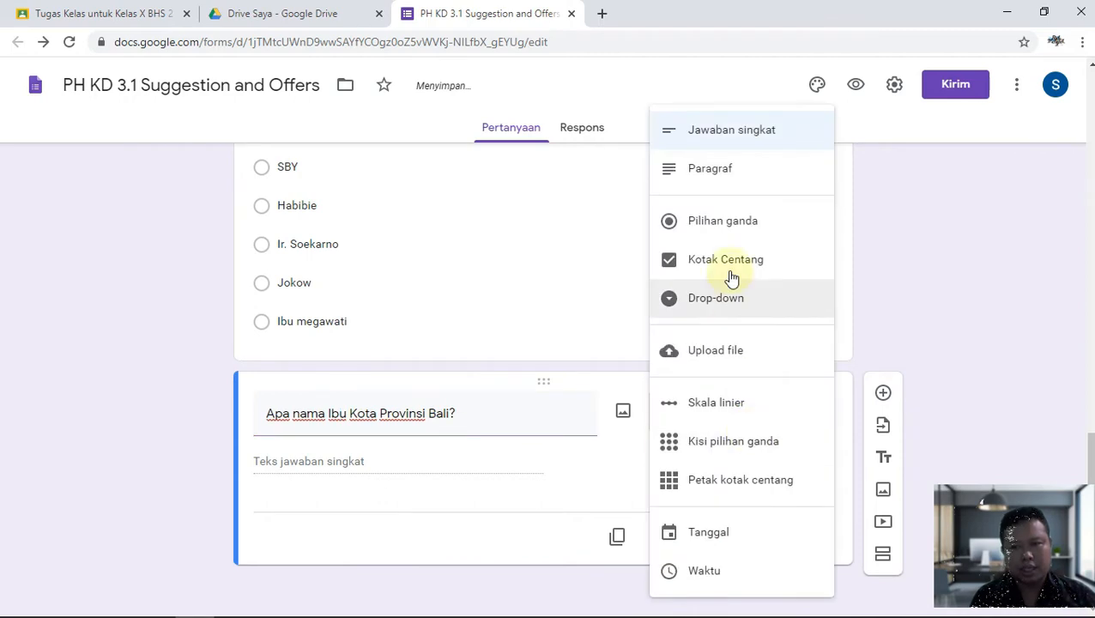
pyautogui.click(736, 223)
# Fill in the answer options Jakarta, Denpasar, Makasar, Jayapura and Surabaya.
pyautogui.click(352, 464)
pyautogui.write('Jakarta')
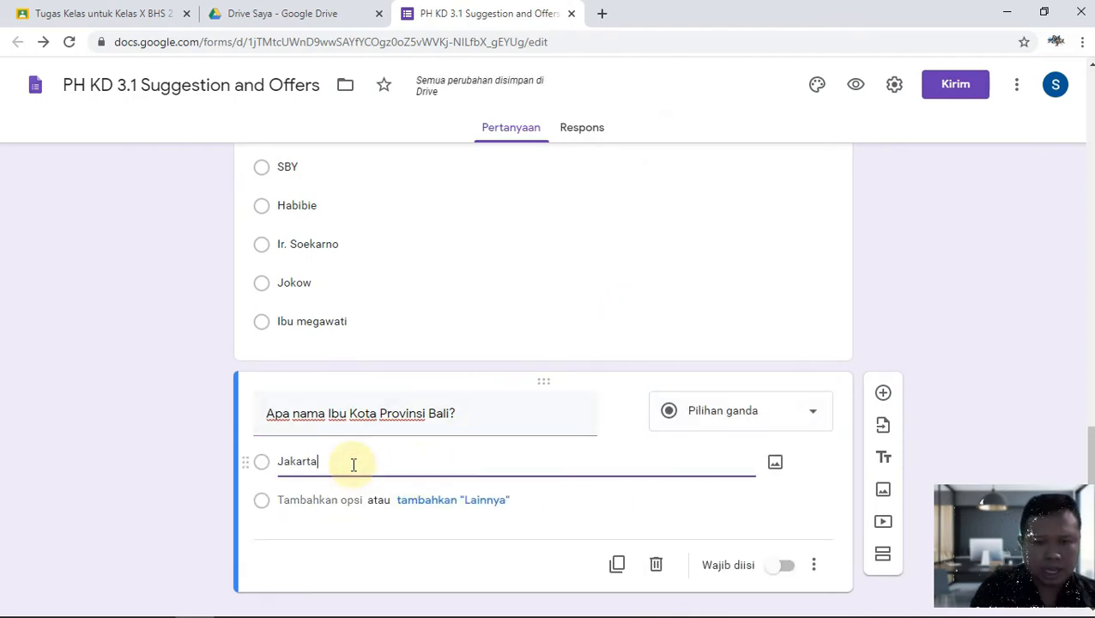
pyautogui.press('Return')
pyautogui.write('Denpa')
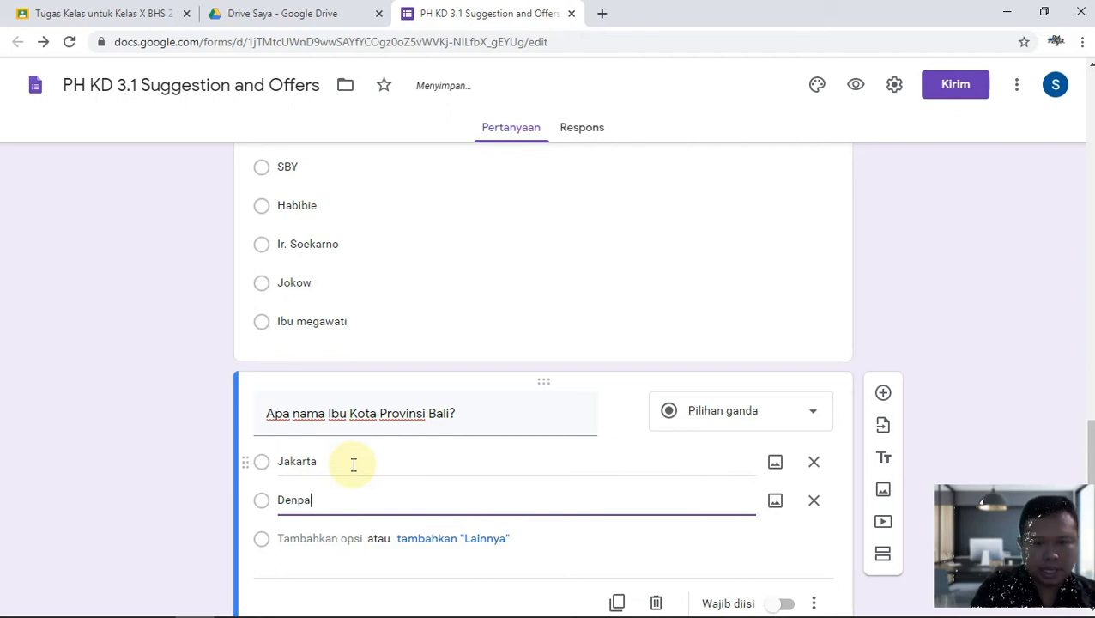
pyautogui.write('sar')
pyautogui.scroll(-1, 351, 462)
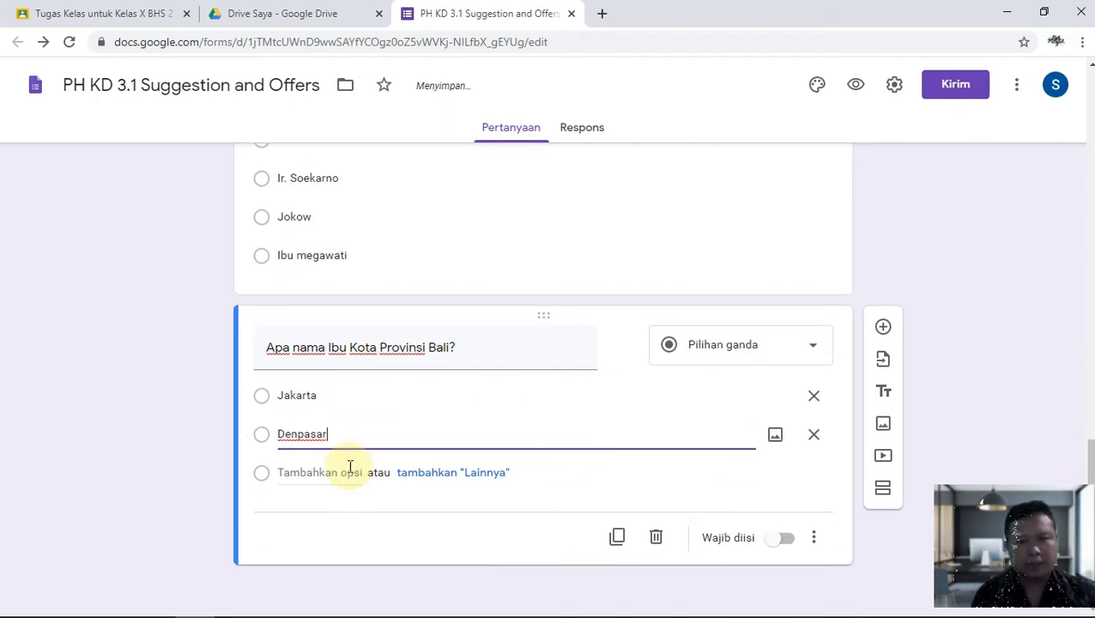
pyautogui.press('Return')
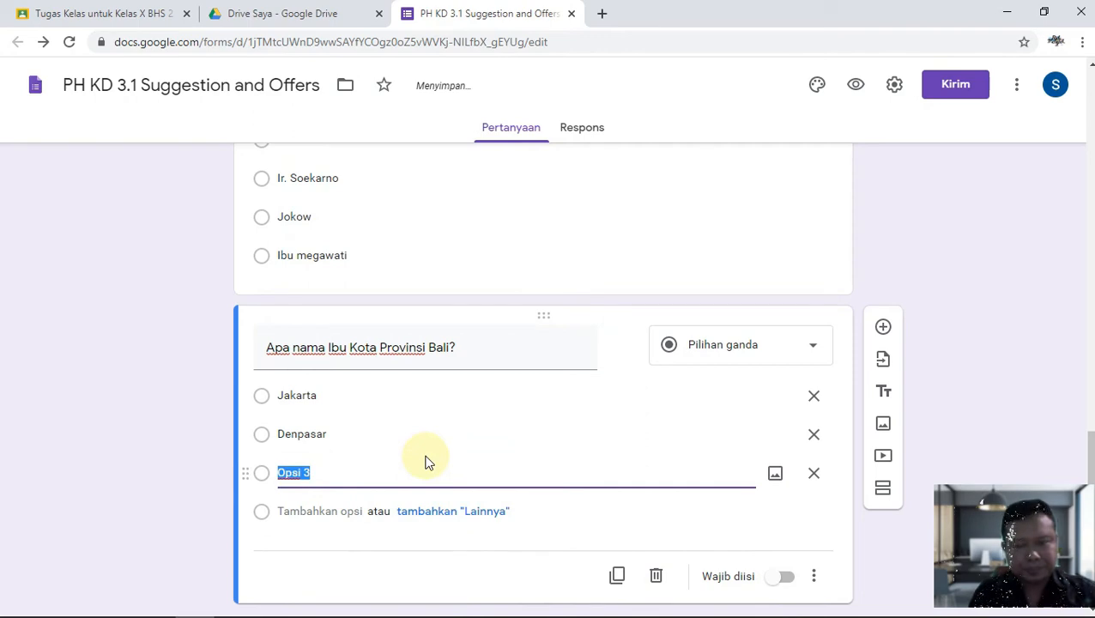
pyautogui.write('Makasar')
pyautogui.press('Return')
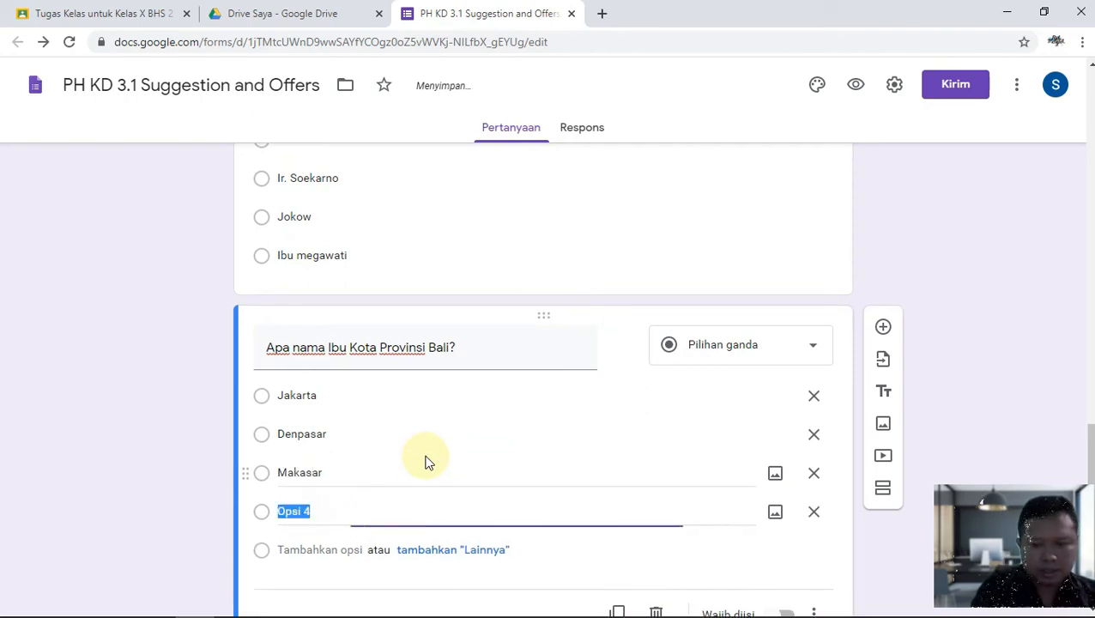
pyautogui.write('Jayapura')
pyautogui.press('Return')
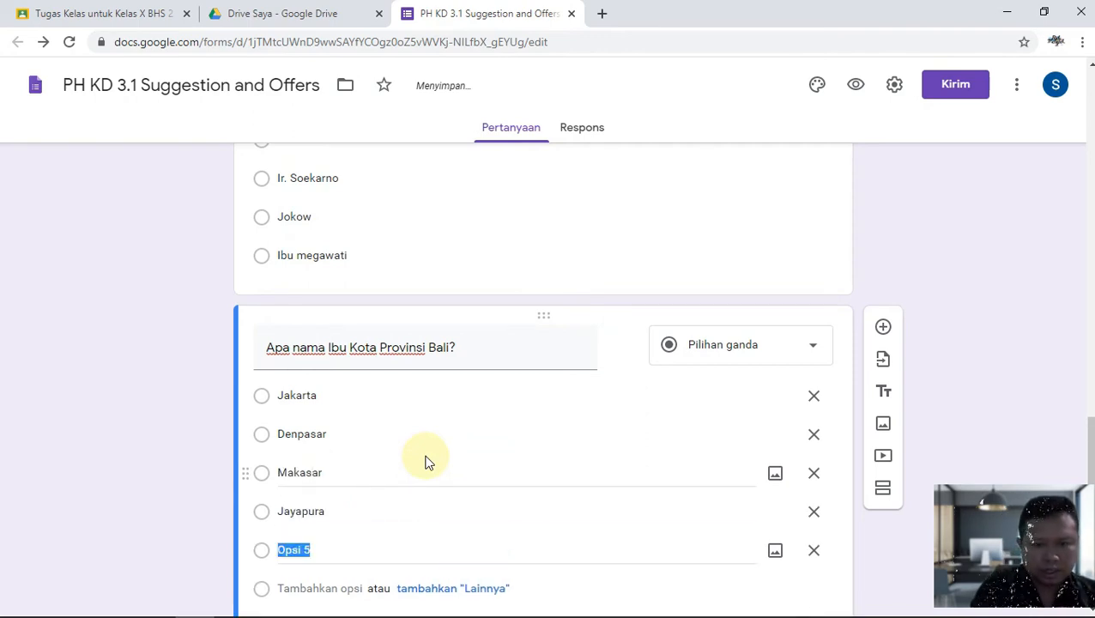
pyautogui.write('Surabaya')
pyautogui.scroll(-2, 706, 537)
pyautogui.scroll(2, 755, 420)
pyautogui.scroll(-2, 755, 420)
# Make the Bali question required and turn on Acak urutan opsi for the president question.
pyautogui.click(787, 538)
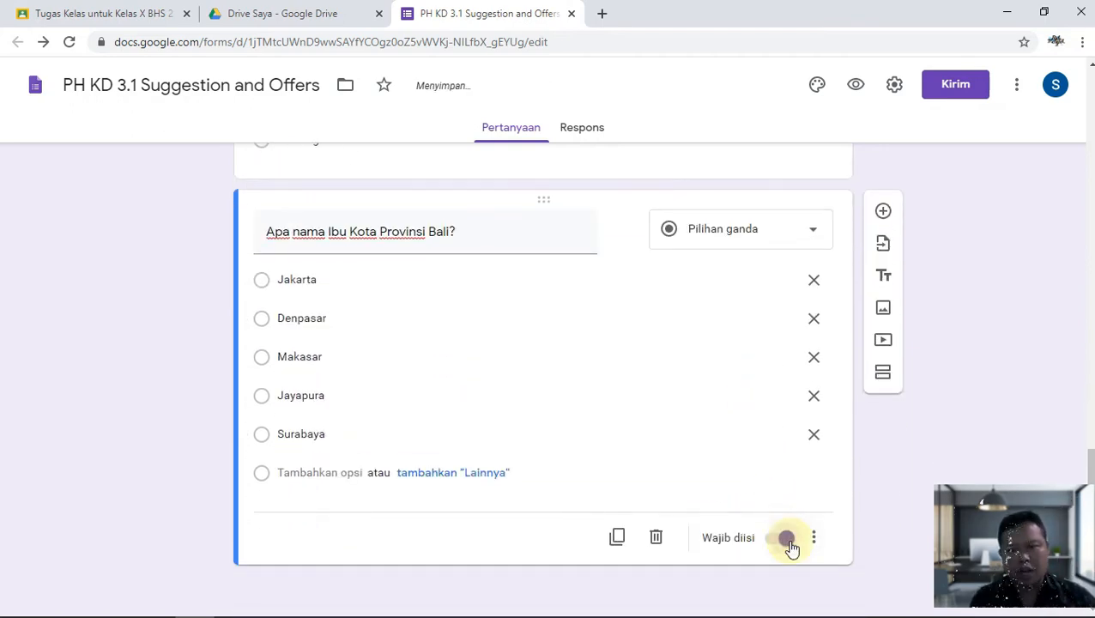
pyautogui.scroll(4, 772, 471)
pyautogui.click(725, 387)
pyautogui.scroll(-2, 784, 494)
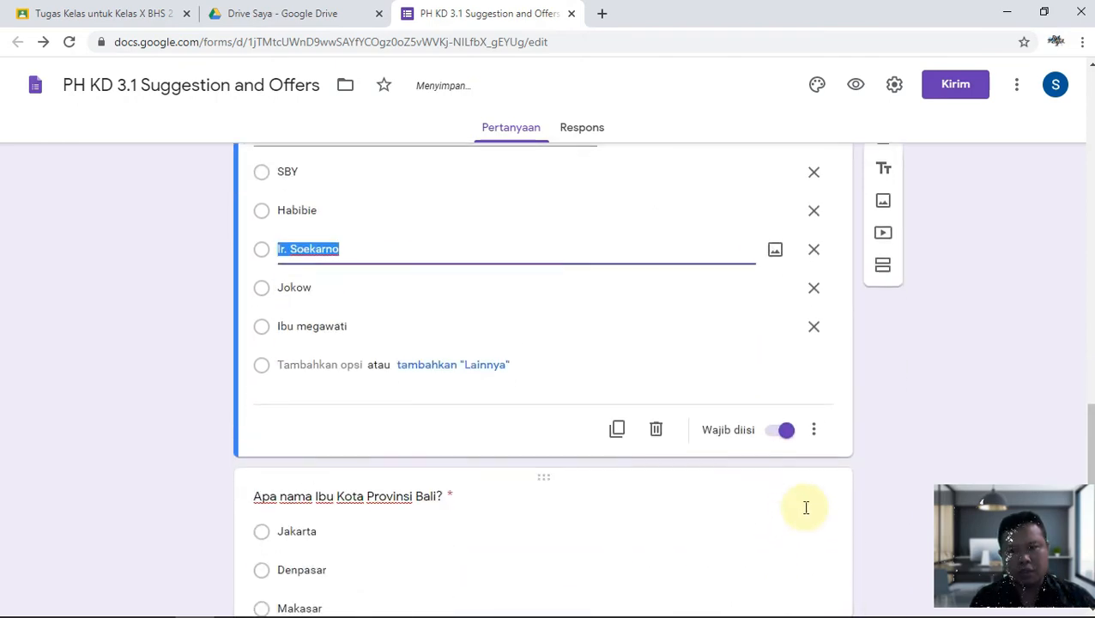
pyautogui.click(815, 434)
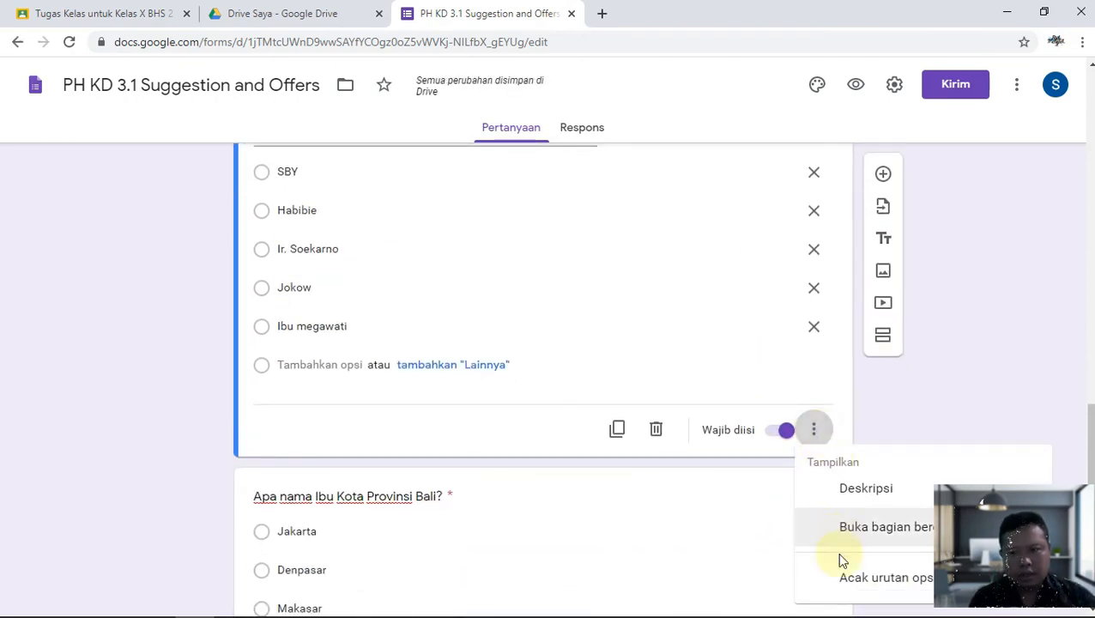
pyautogui.click(847, 580)
# Turn on Acak urutan opsi for the Bali question and confirm it is checked.
pyautogui.scroll(-2, 826, 565)
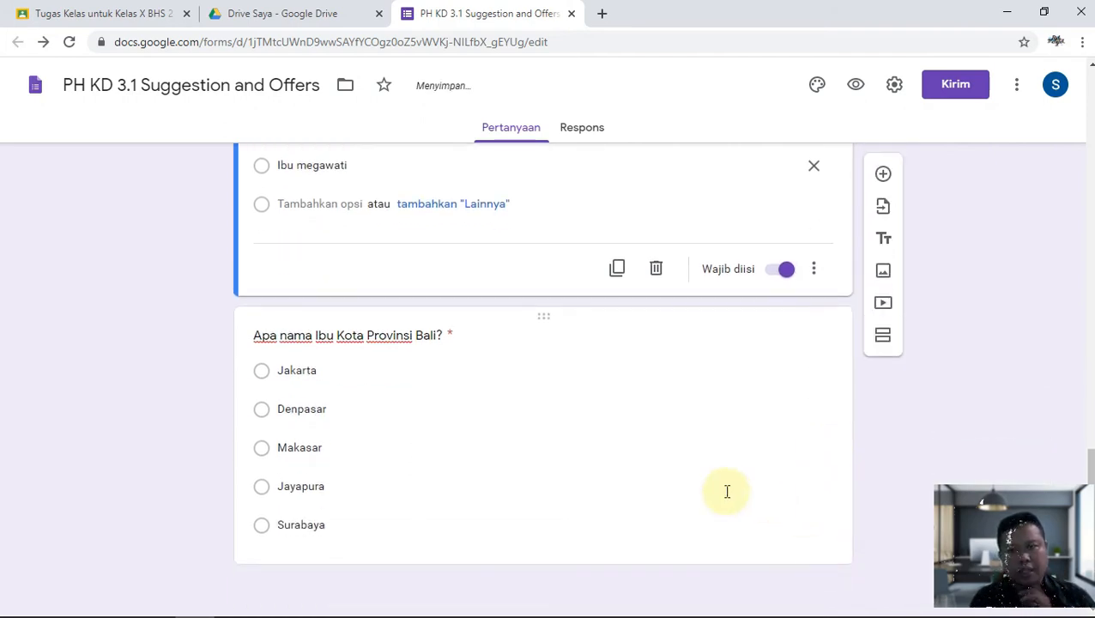
pyautogui.click(727, 491)
pyautogui.click(814, 536)
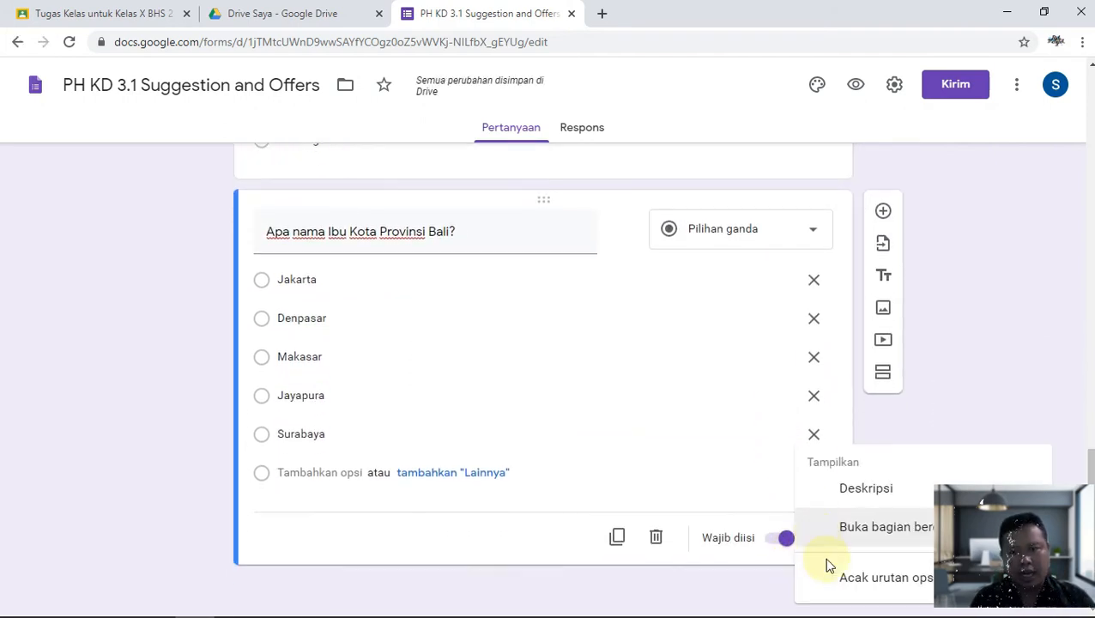
pyautogui.click(837, 574)
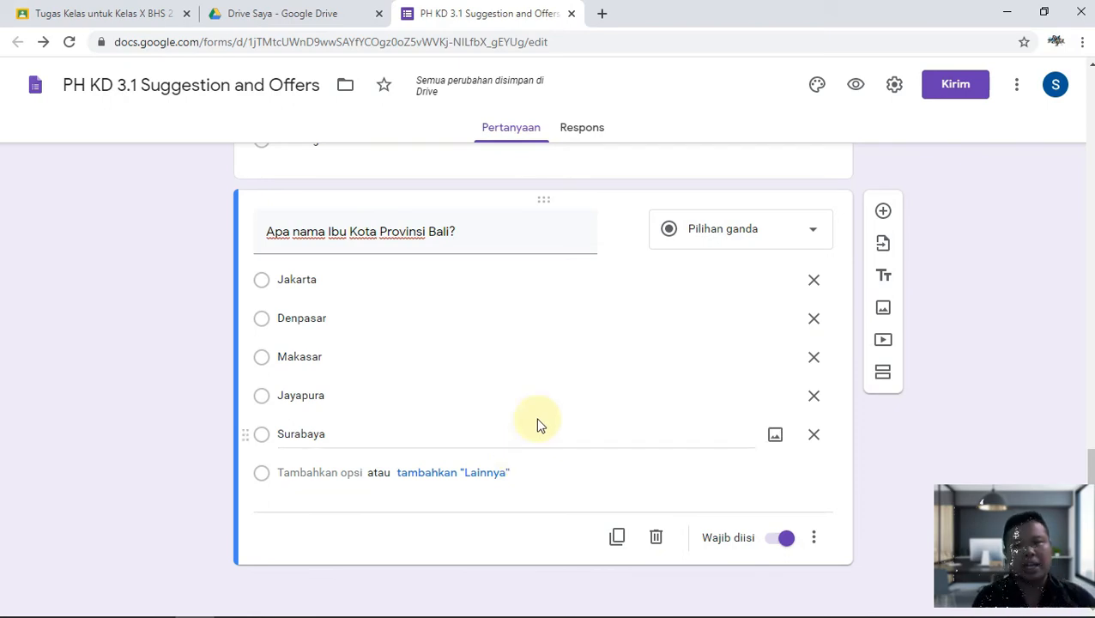
pyautogui.click(813, 537)
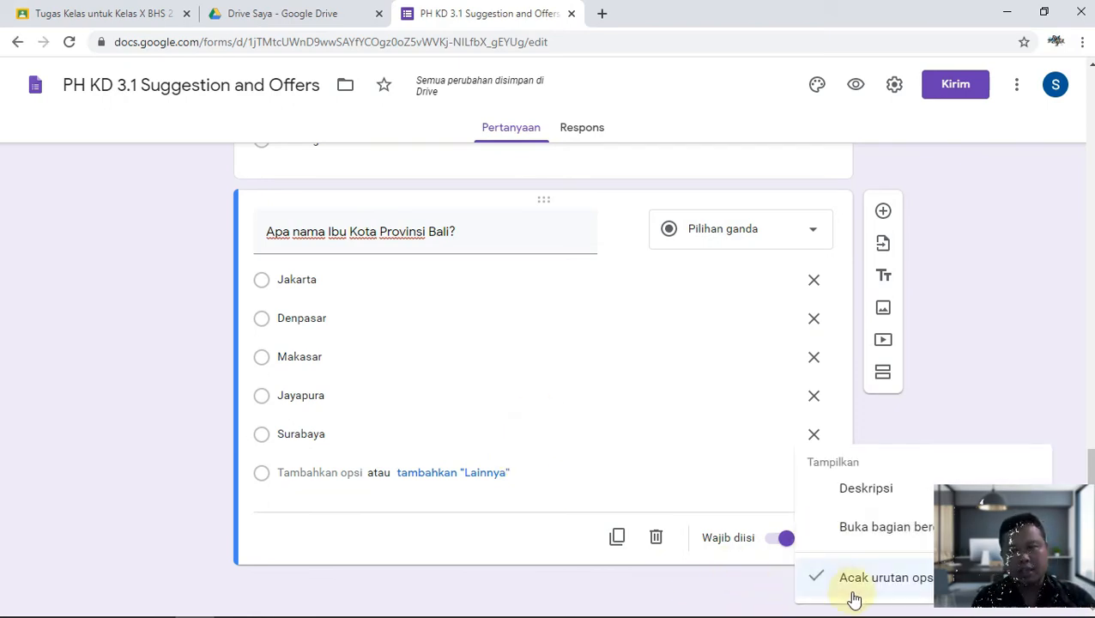
pyautogui.click(922, 429)
pyautogui.scroll(2, 587, 420)
pyautogui.scroll(-2, 588, 425)
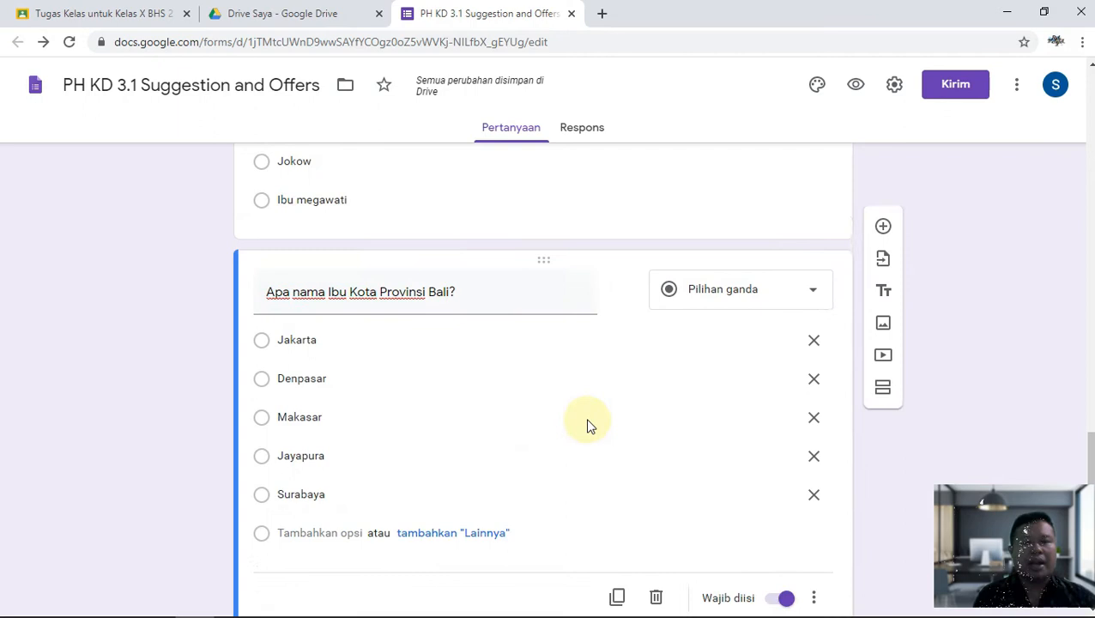
pyautogui.scroll(3, 595, 426)
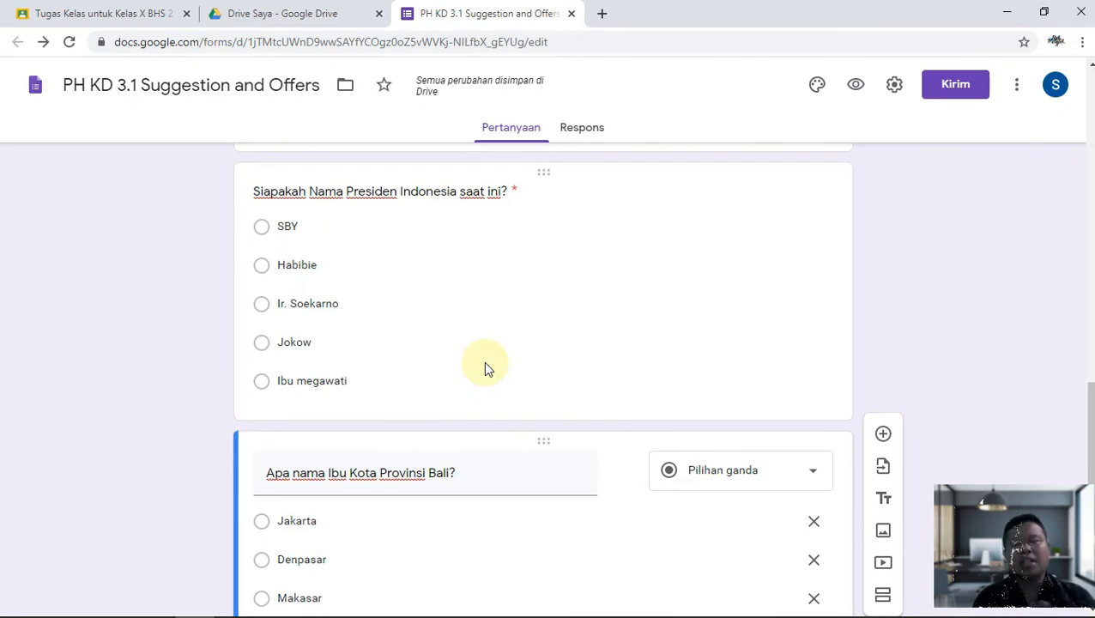
# Change the form's theme colour to cyan.
pyautogui.click(817, 88)
pyautogui.click(1012, 343)
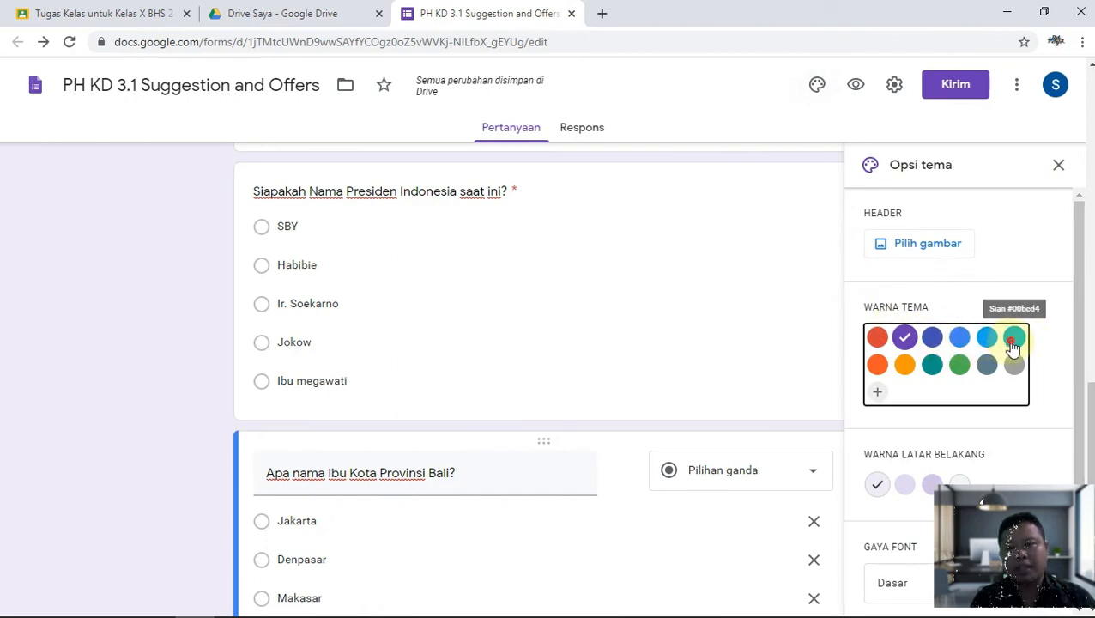
pyautogui.scroll(-1, 978, 394)
# Try the Dekoratif font, return to Dasar, and start choosing a header image.
pyautogui.click(895, 577)
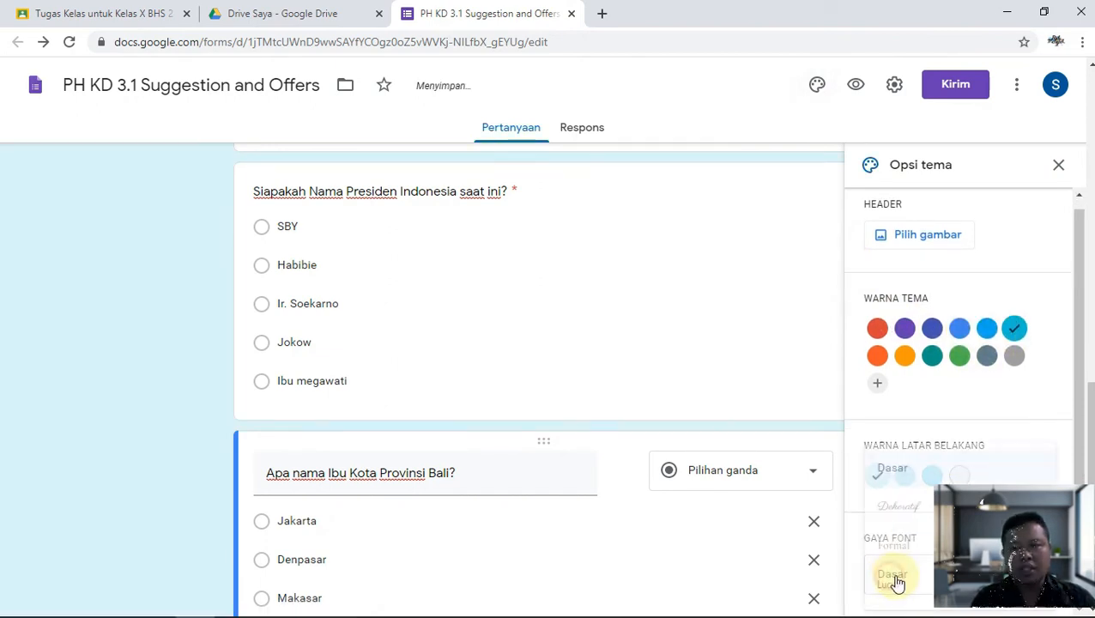
pyautogui.click(896, 521)
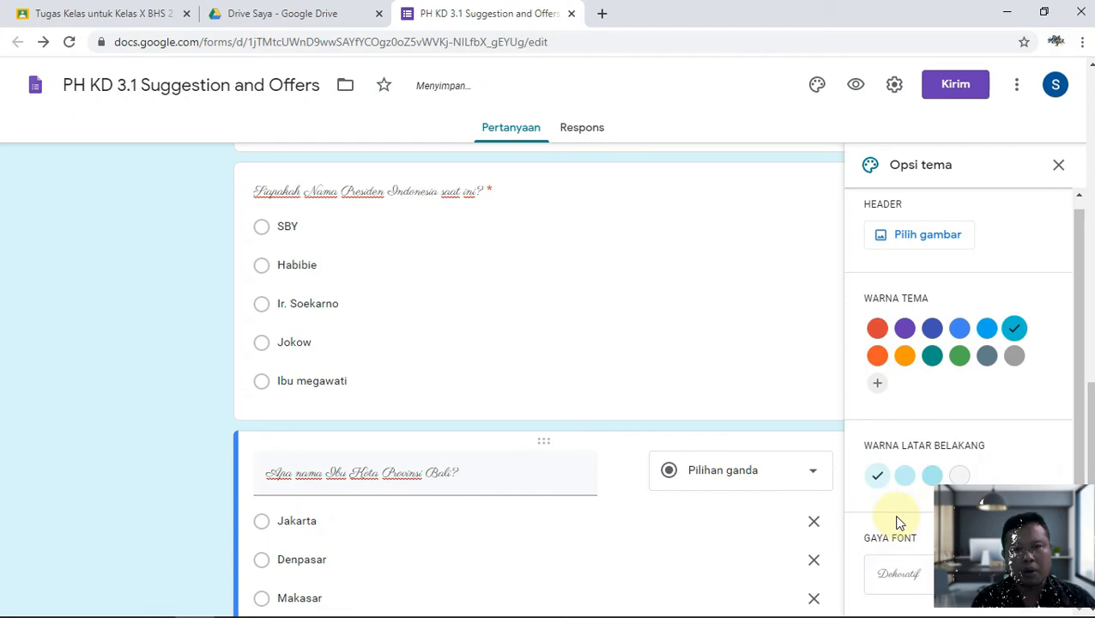
pyautogui.click(897, 577)
pyautogui.click(903, 469)
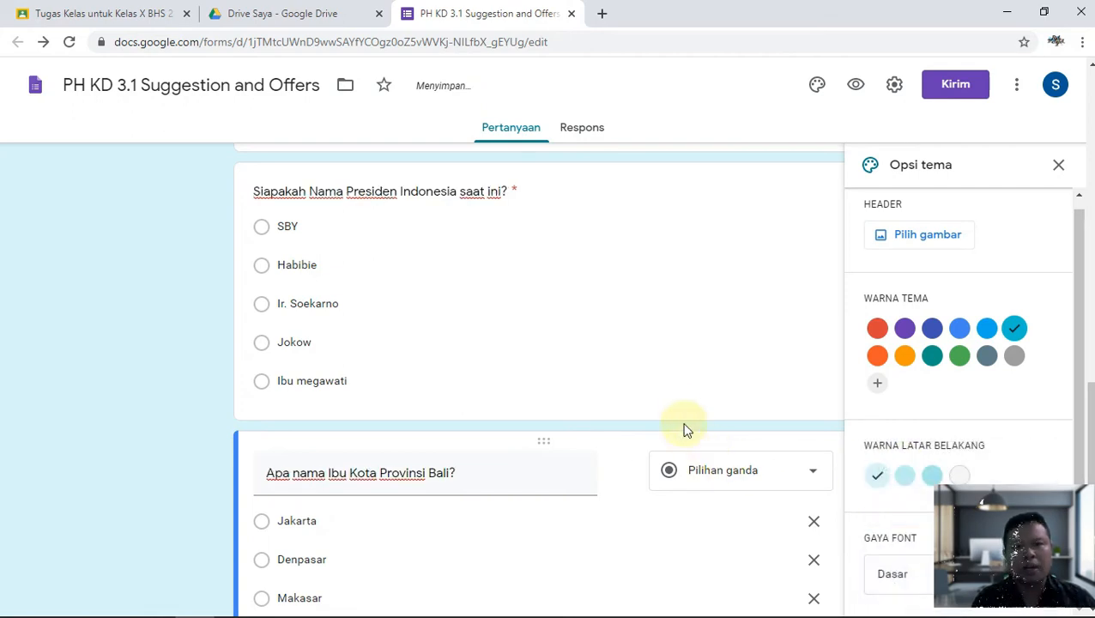
pyautogui.scroll(1, 683, 421)
pyautogui.click(924, 248)
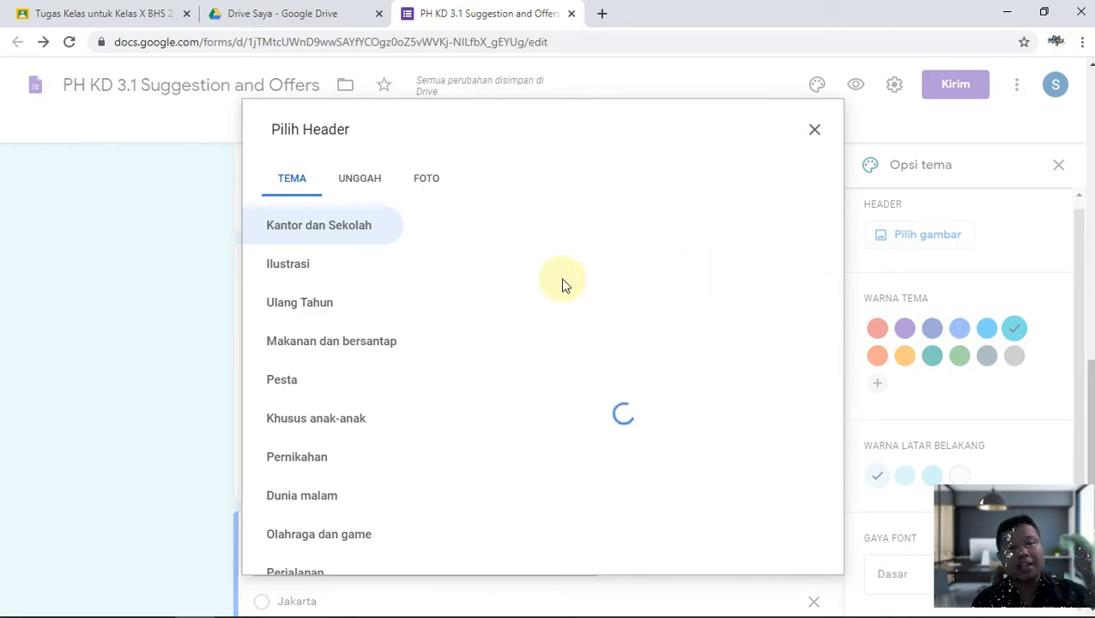
# Upload the KOP letterhead image from F:\School\Logo SMAN 2 Banjar as the header.
pyautogui.click(368, 182)
pyautogui.click(553, 436)
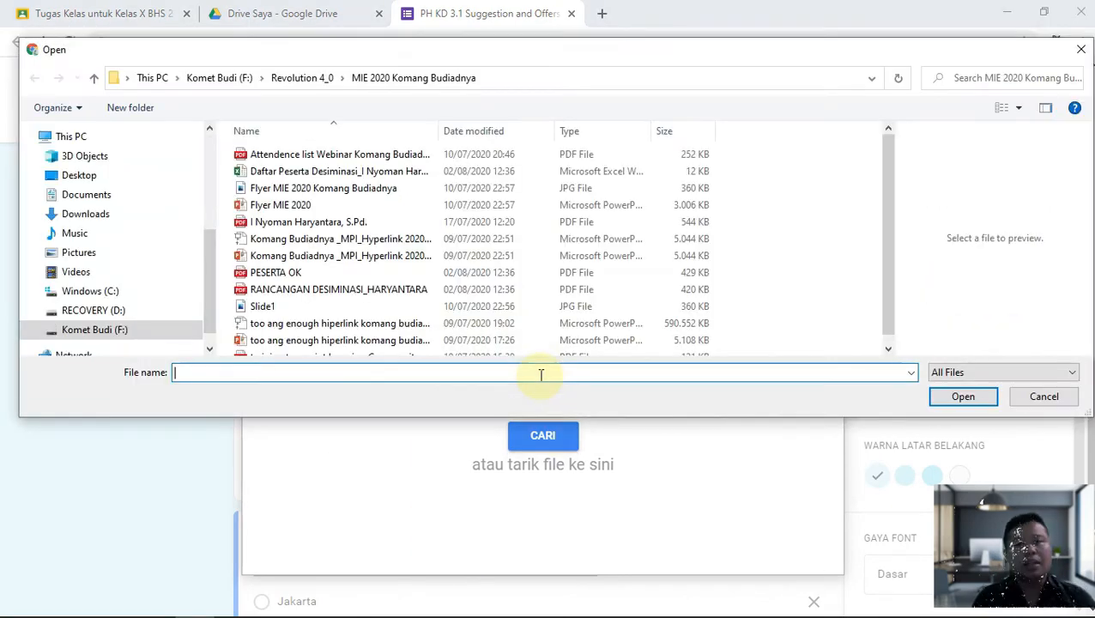
pyautogui.click(103, 331)
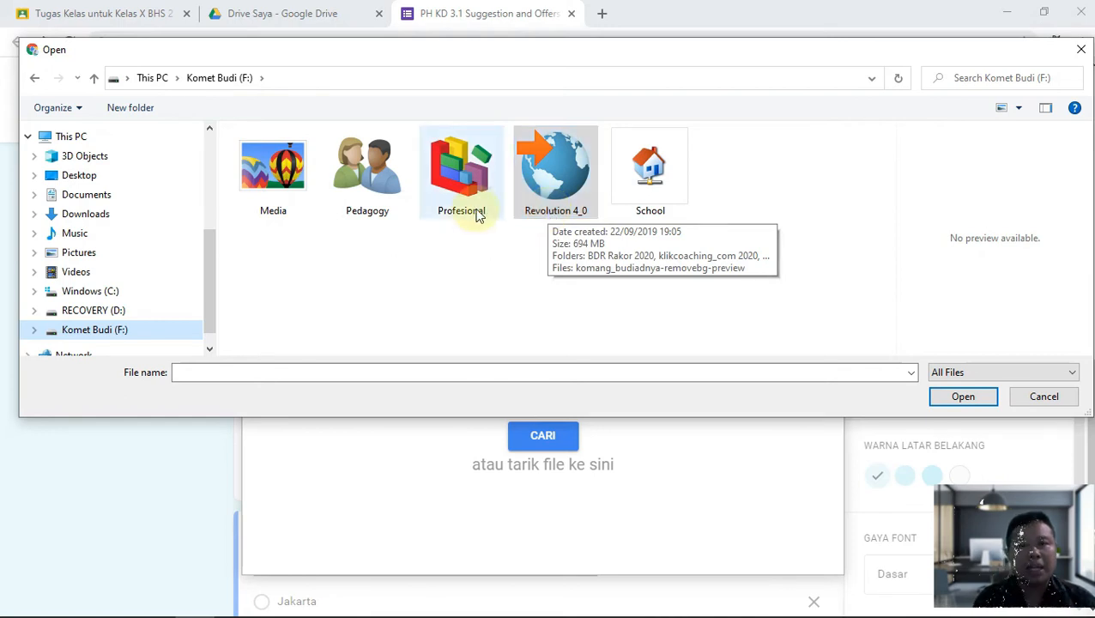
pyautogui.click(632, 211)
pyautogui.doubleClick(632, 211)
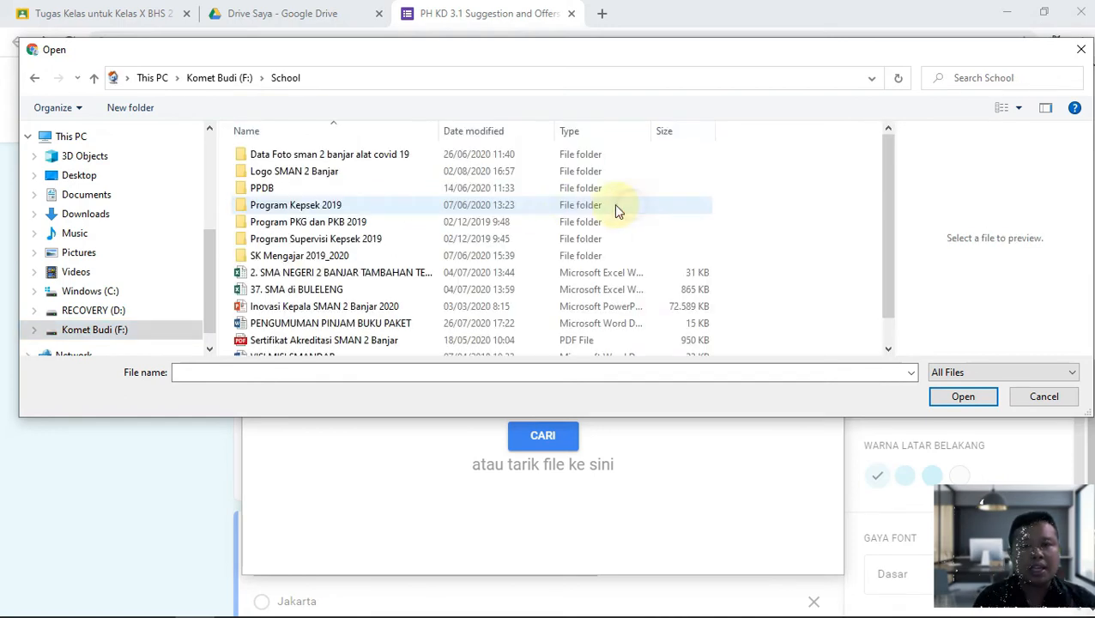
pyautogui.click(334, 174)
pyautogui.doubleClick(335, 174)
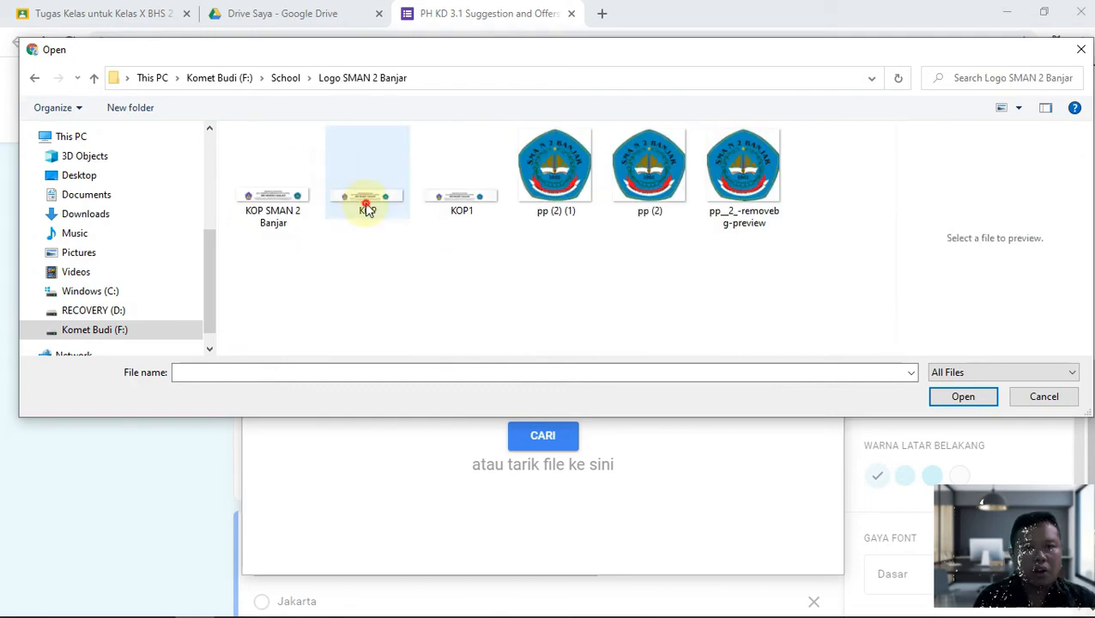
pyautogui.doubleClick(362, 205)
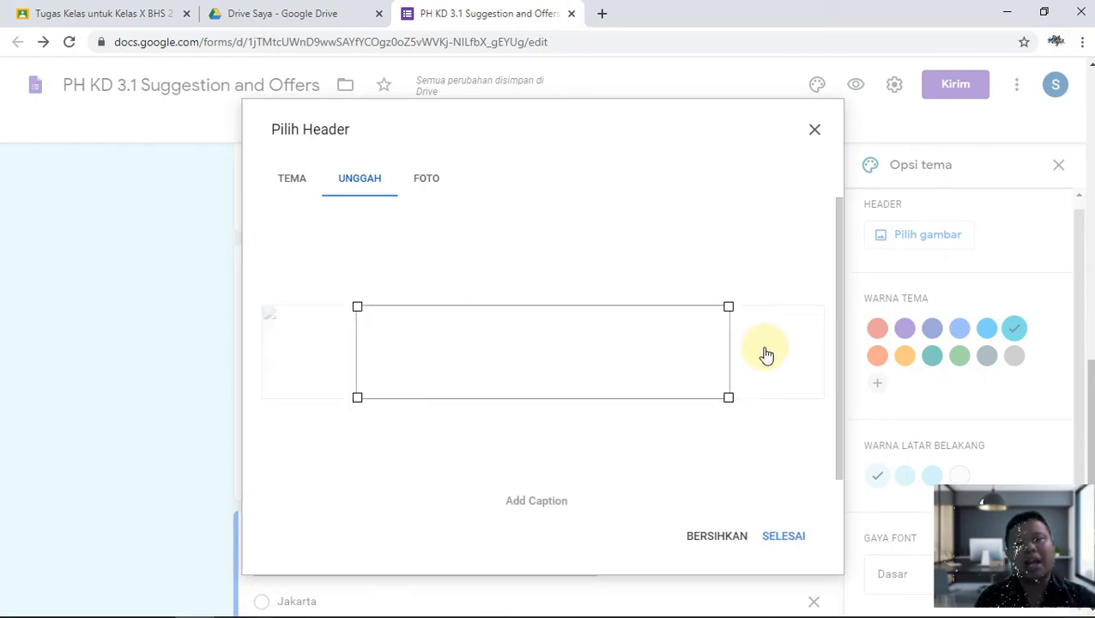
pyautogui.click(780, 530)
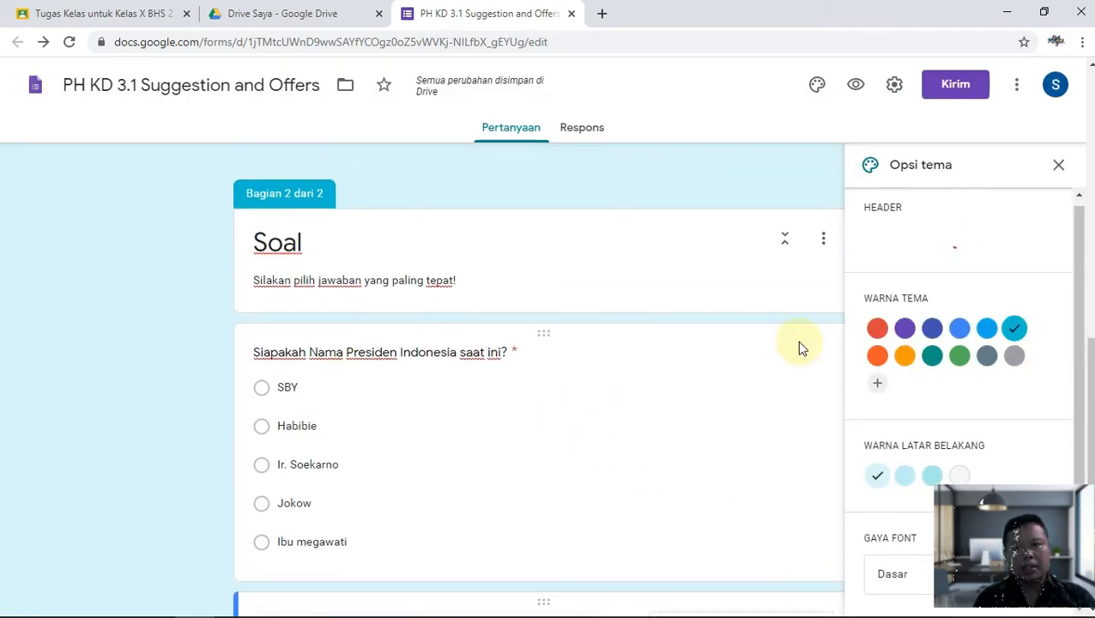
# Close the theme options panel.
pyautogui.scroll(8, 733, 342)
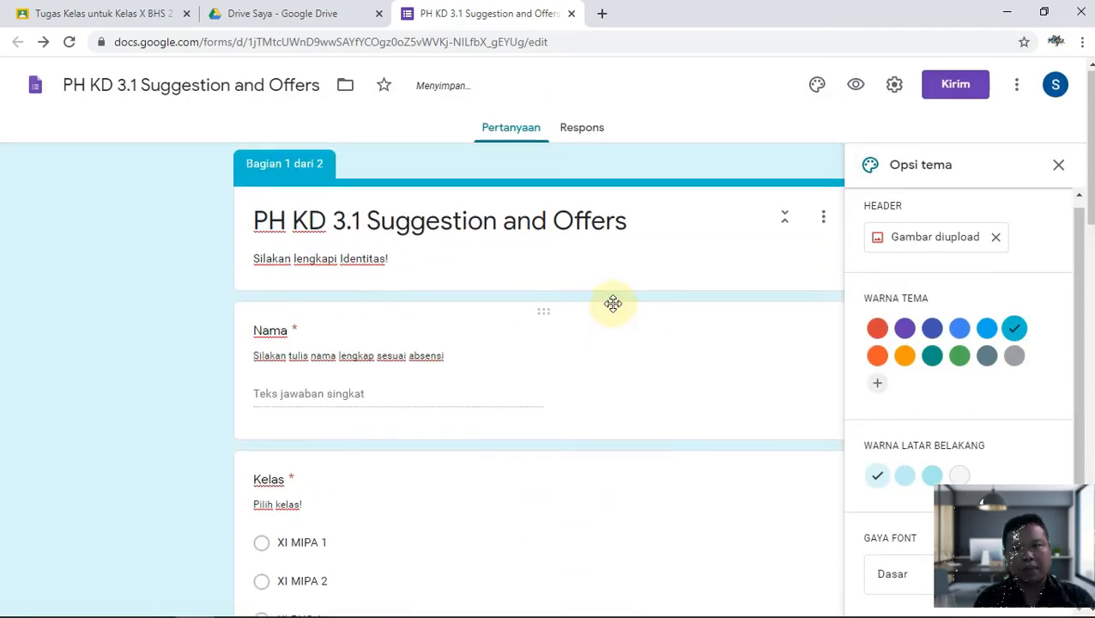
pyautogui.click(1058, 166)
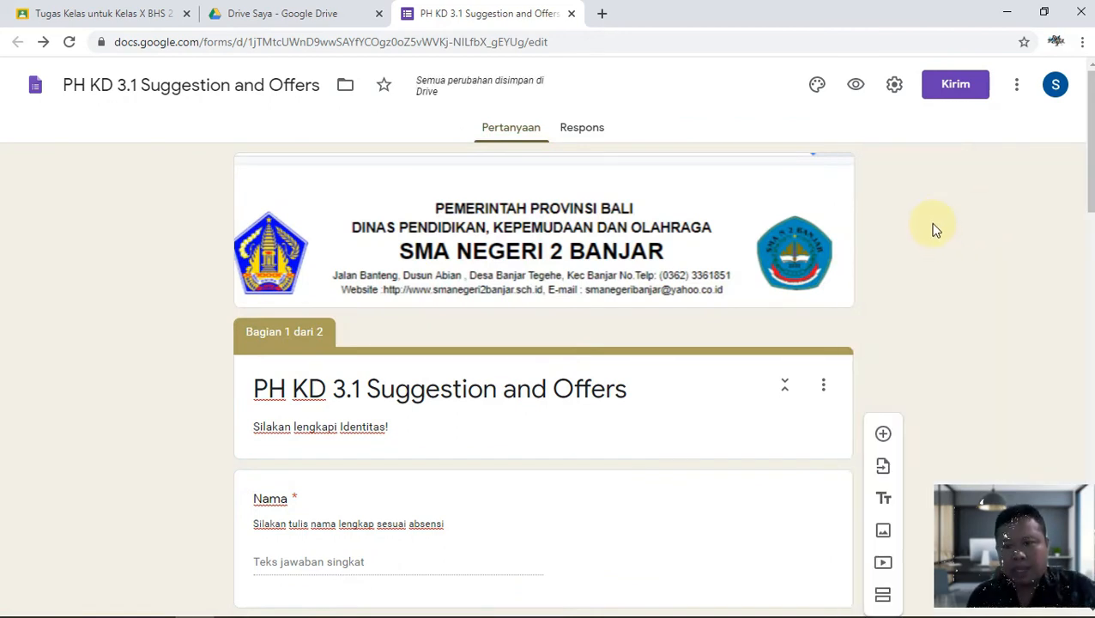
pyautogui.click(893, 89)
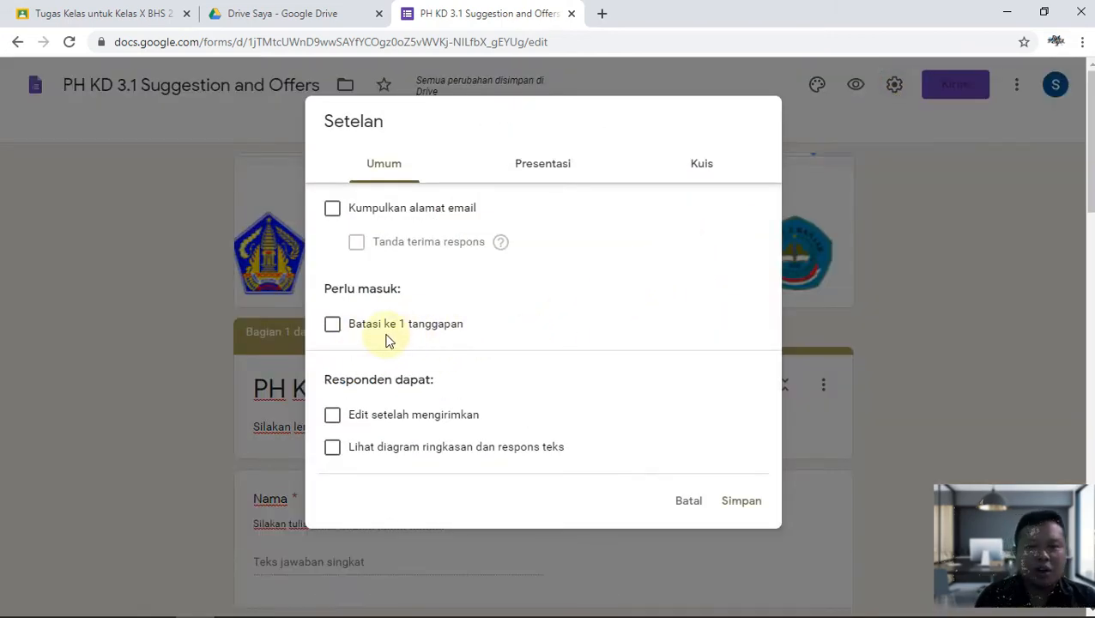
# Limit the form to one response per person and shuffle the question order.
pyautogui.click(332, 324)
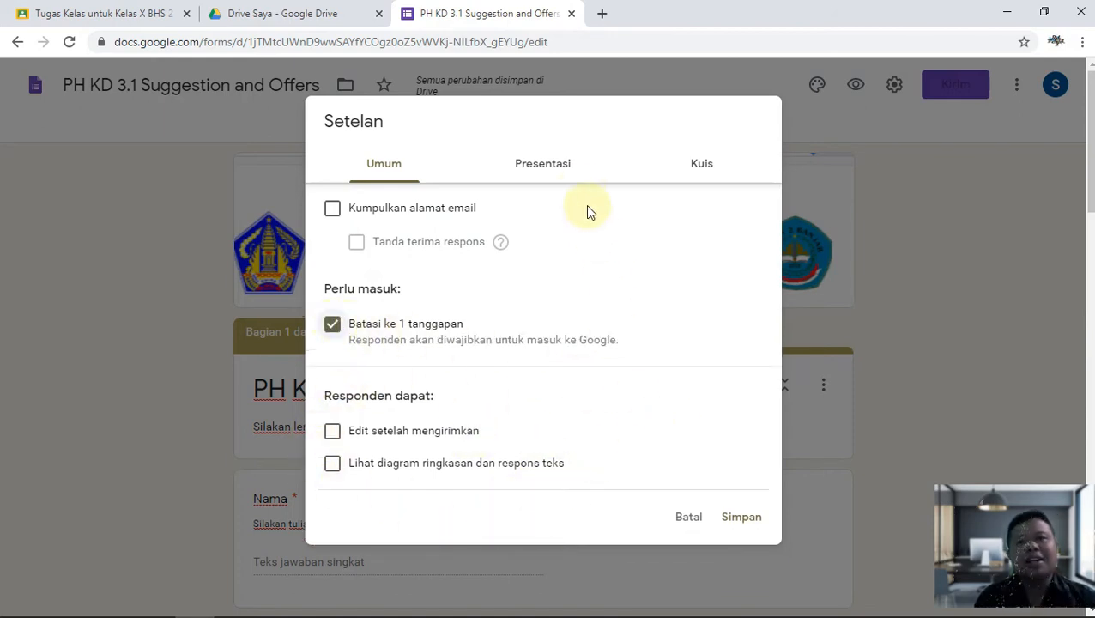
pyautogui.click(562, 164)
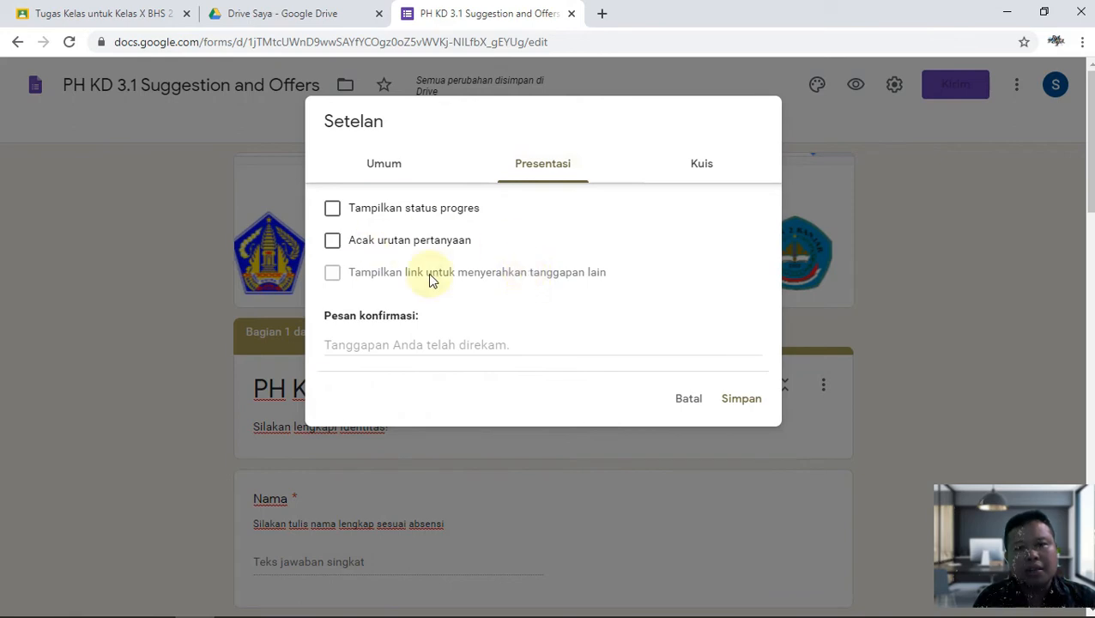
pyautogui.click(334, 242)
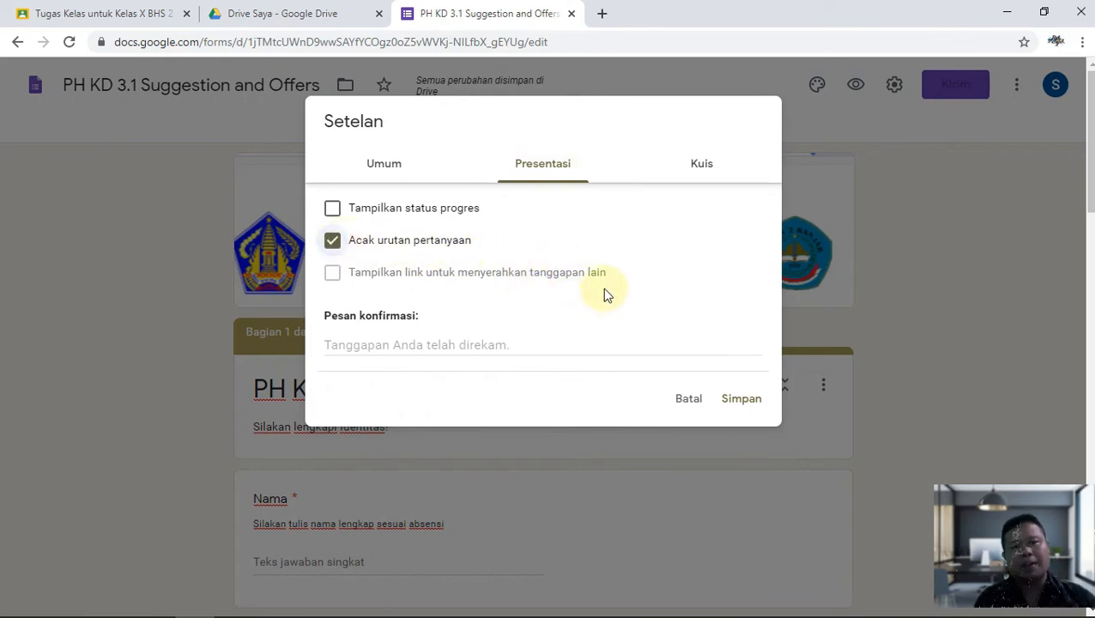
# Make the form a quiz that hides missed questions, correct answers and point values, and save.
pyautogui.click(698, 165)
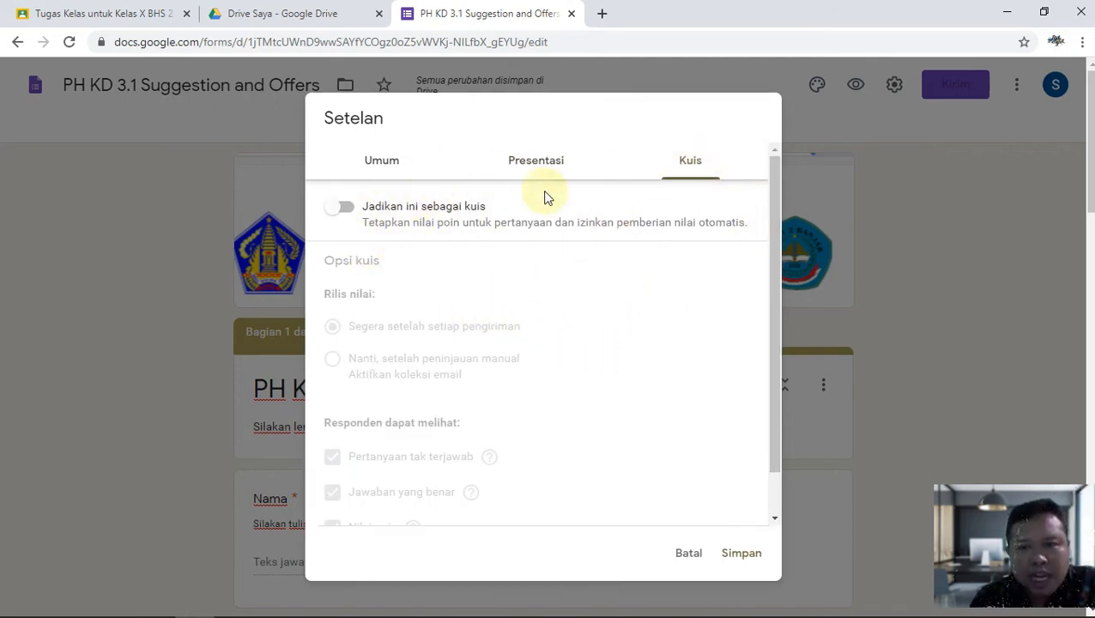
pyautogui.click(342, 206)
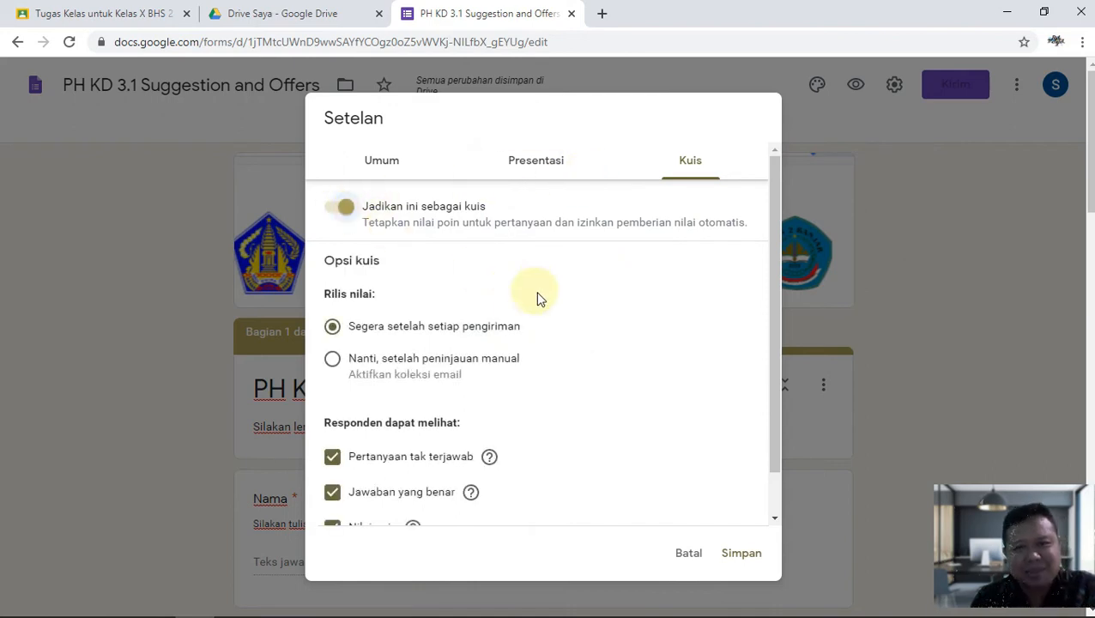
pyautogui.scroll(-1, 558, 300)
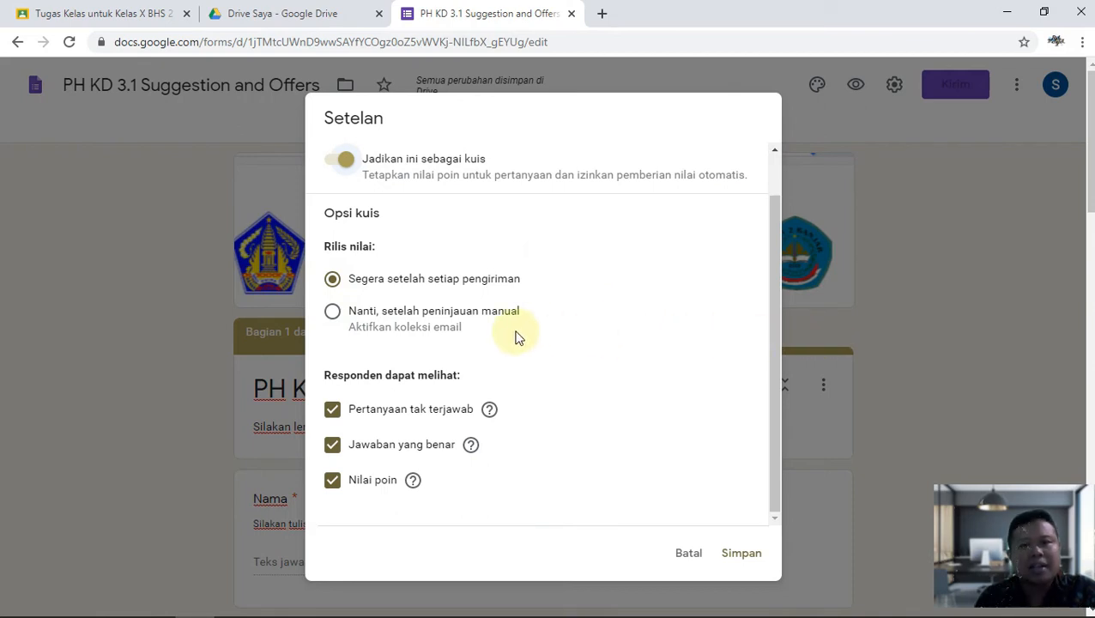
pyautogui.click(331, 409)
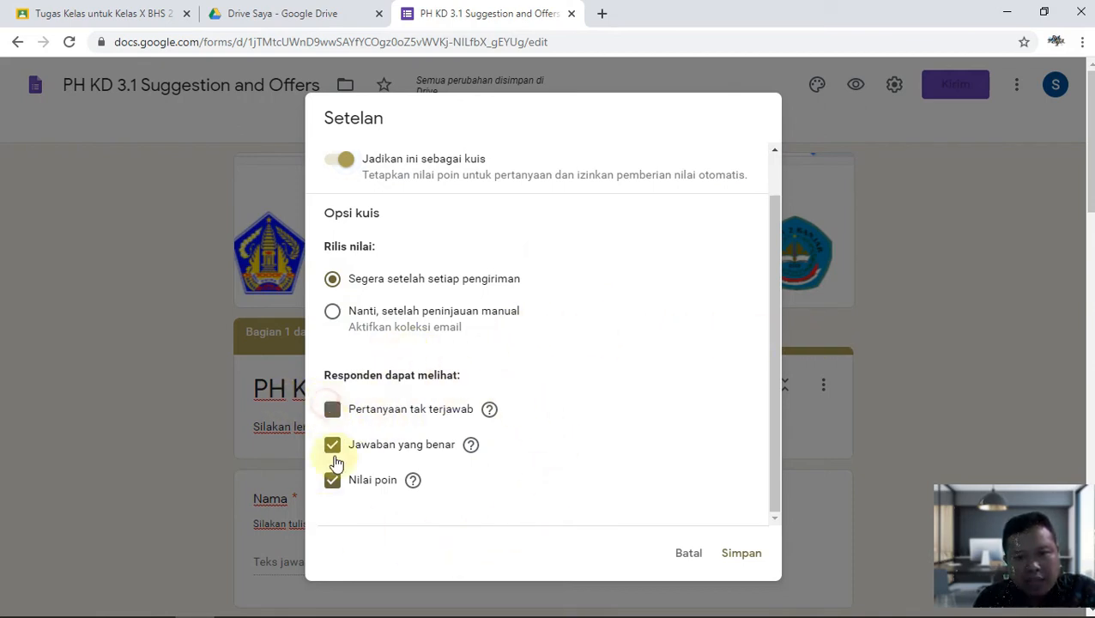
pyautogui.click(333, 448)
pyautogui.click(334, 483)
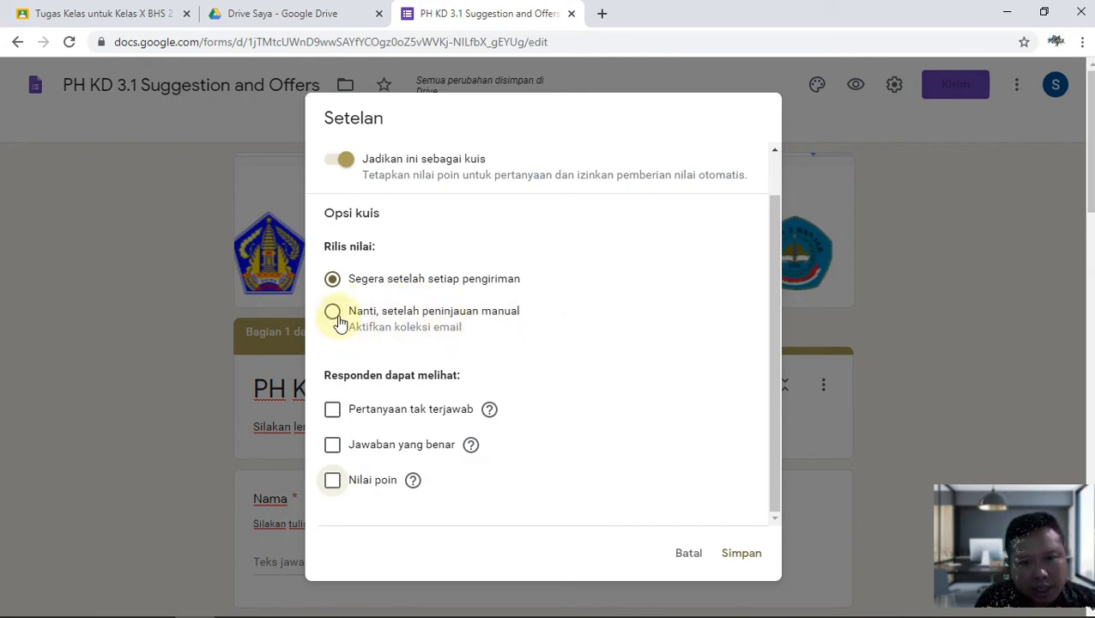
pyautogui.click(742, 554)
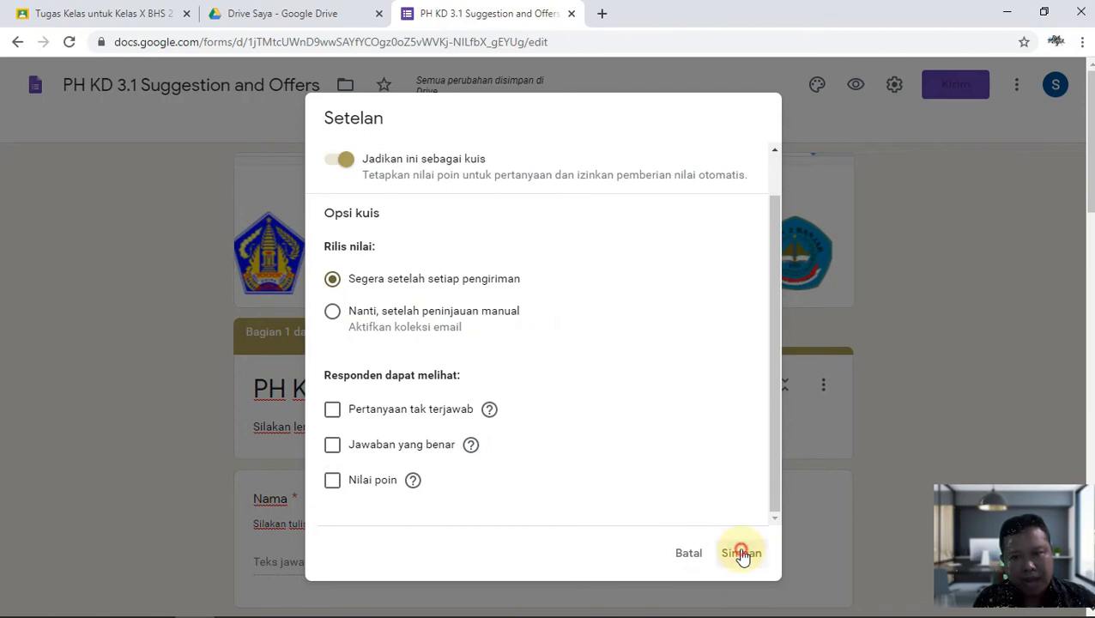
pyautogui.click(935, 96)
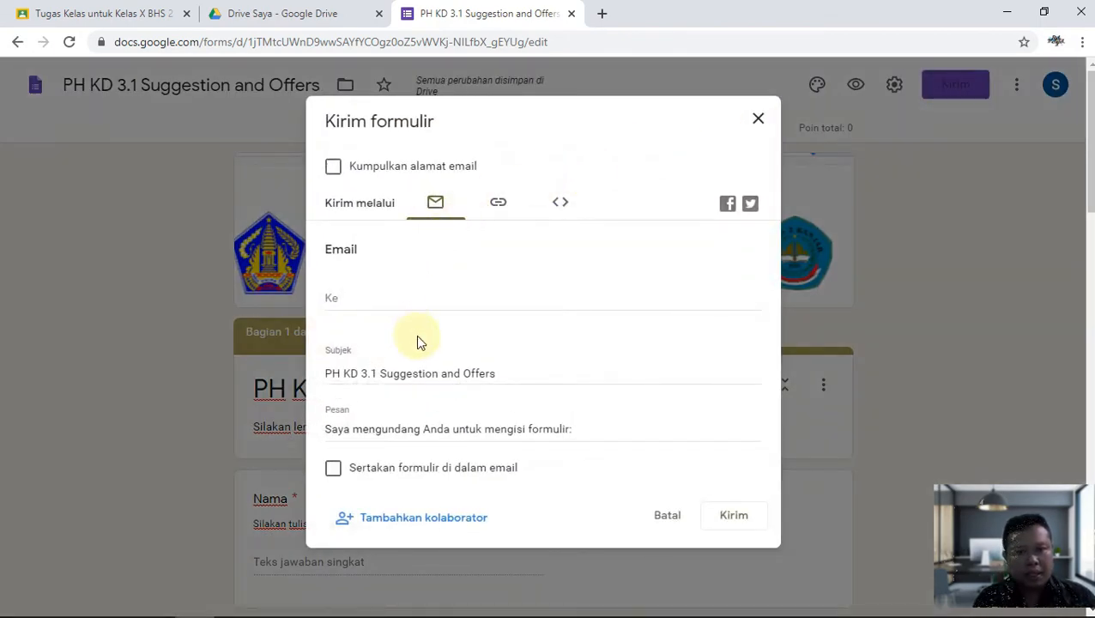
# Close the send dialog without sending the form.
pyautogui.click(668, 515)
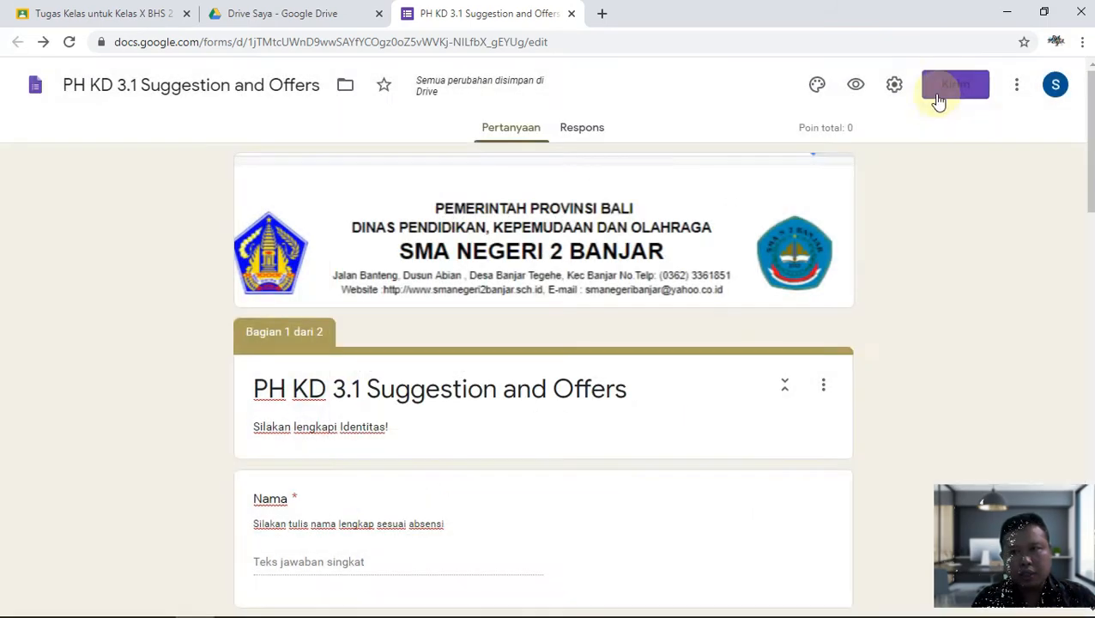
pyautogui.click(894, 84)
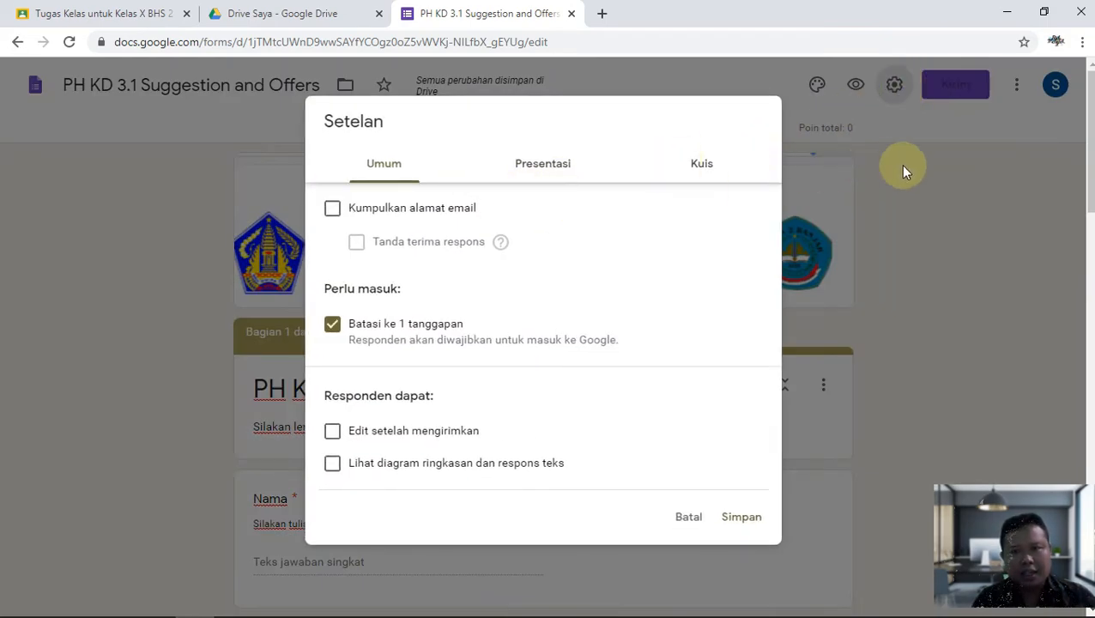
pyautogui.click(900, 164)
# Review the Presentation and Quizzes settings, keeping quiz mode on, and save them.
pyautogui.click(894, 91)
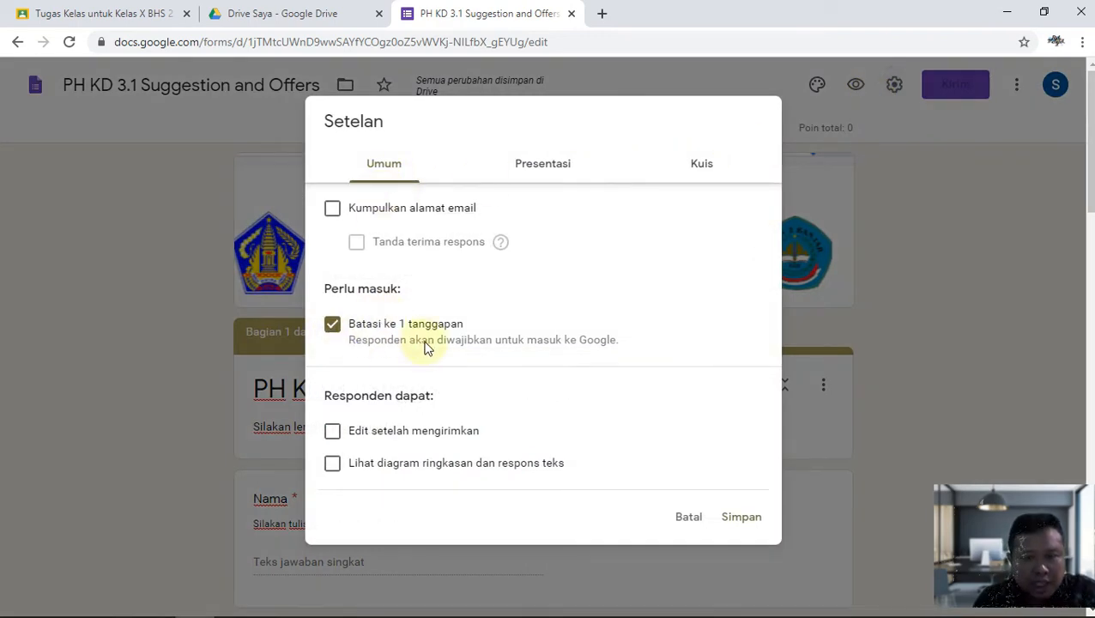
pyautogui.click(558, 170)
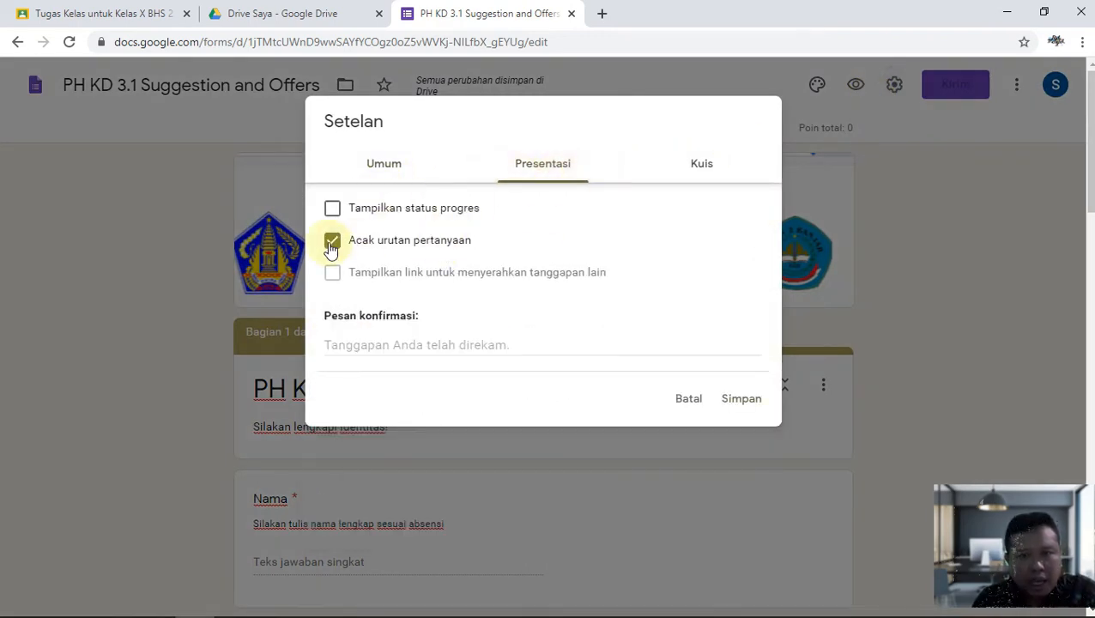
pyautogui.click(701, 166)
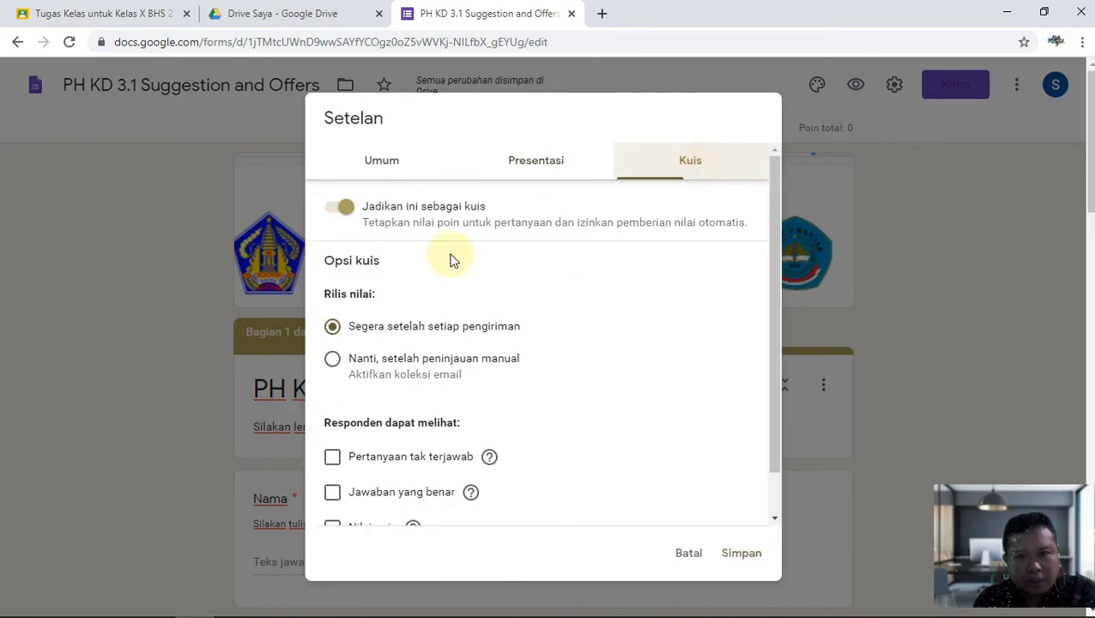
pyautogui.click(348, 209)
pyautogui.click(348, 209)
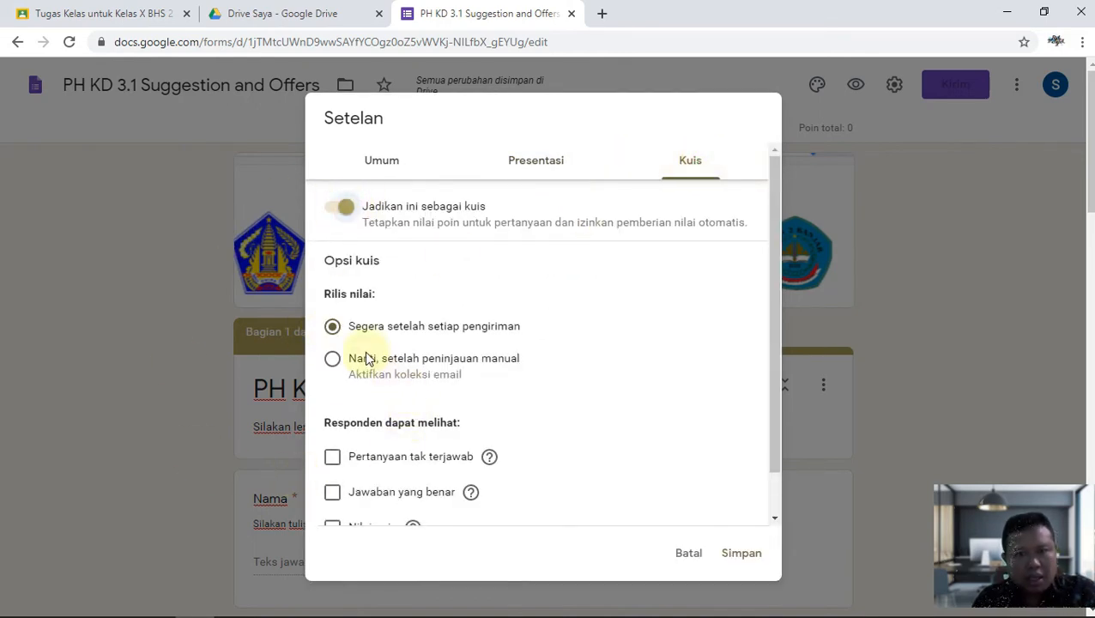
pyautogui.scroll(-1, 368, 358)
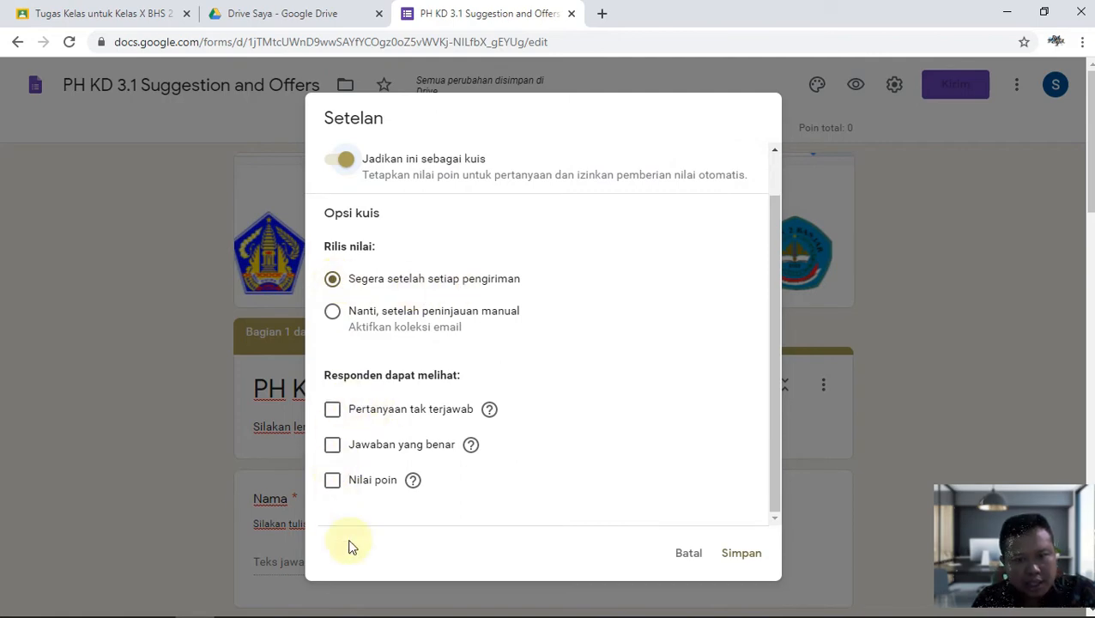
pyautogui.click(745, 561)
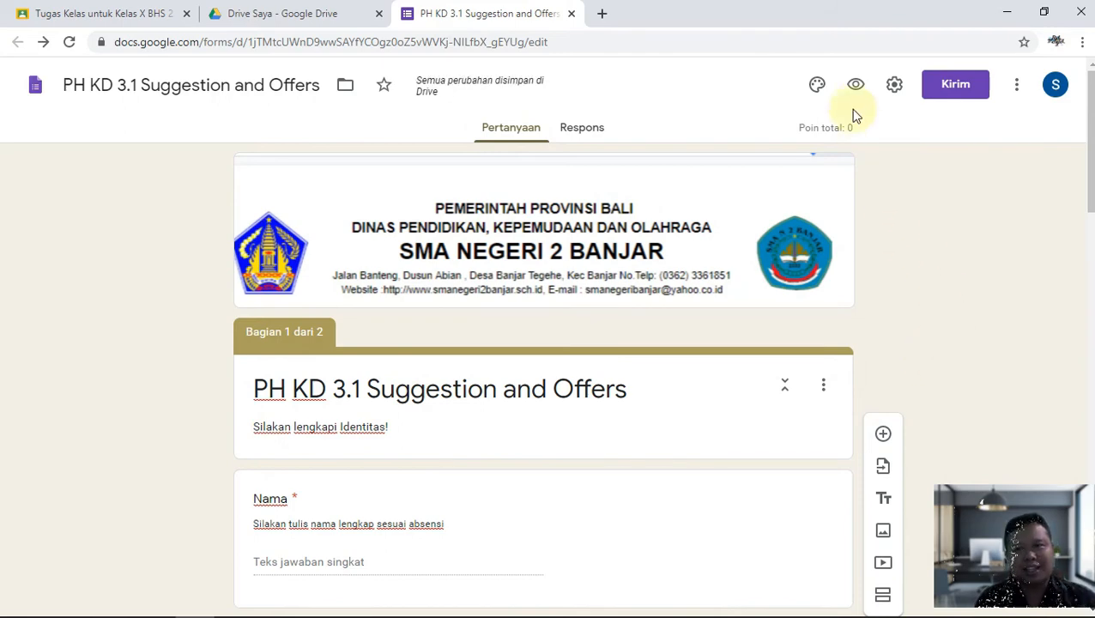
# Mark Jokow as the President question's correct answer, worth 50 points.
pyautogui.scroll(-10, 909, 231)
pyautogui.scroll(-5, 1045, 395)
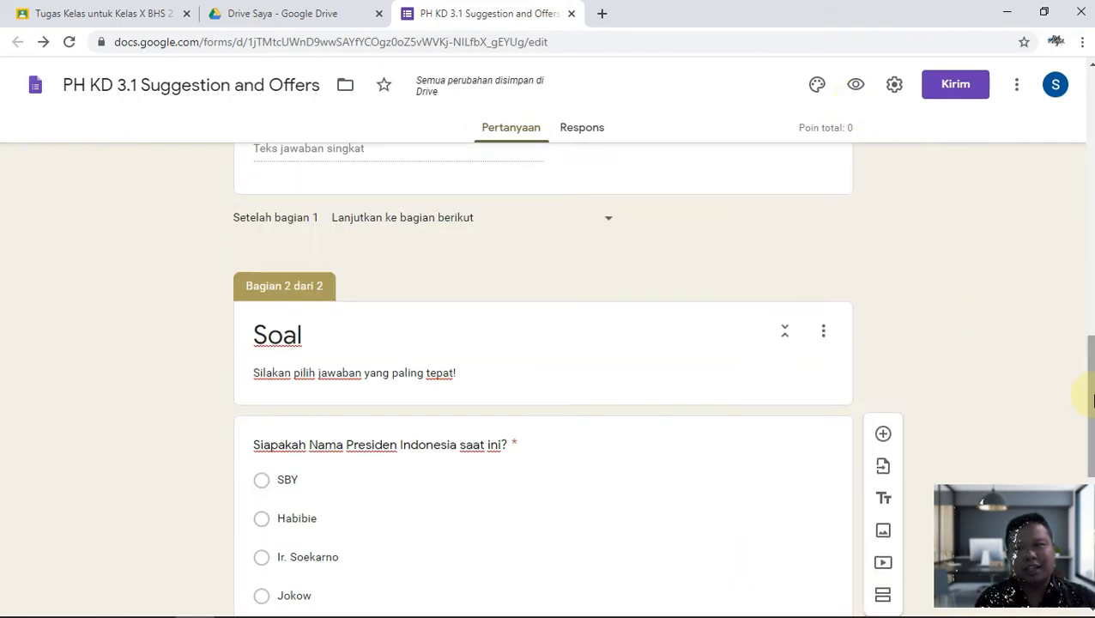
pyautogui.scroll(-1, 1006, 384)
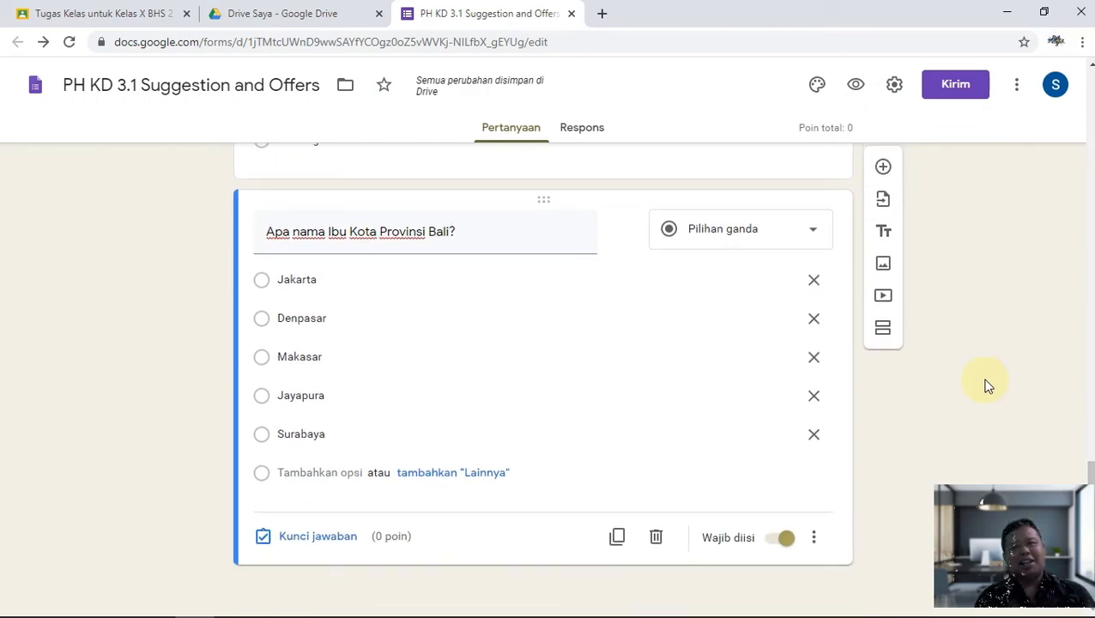
pyautogui.click(894, 84)
pyautogui.click(688, 515)
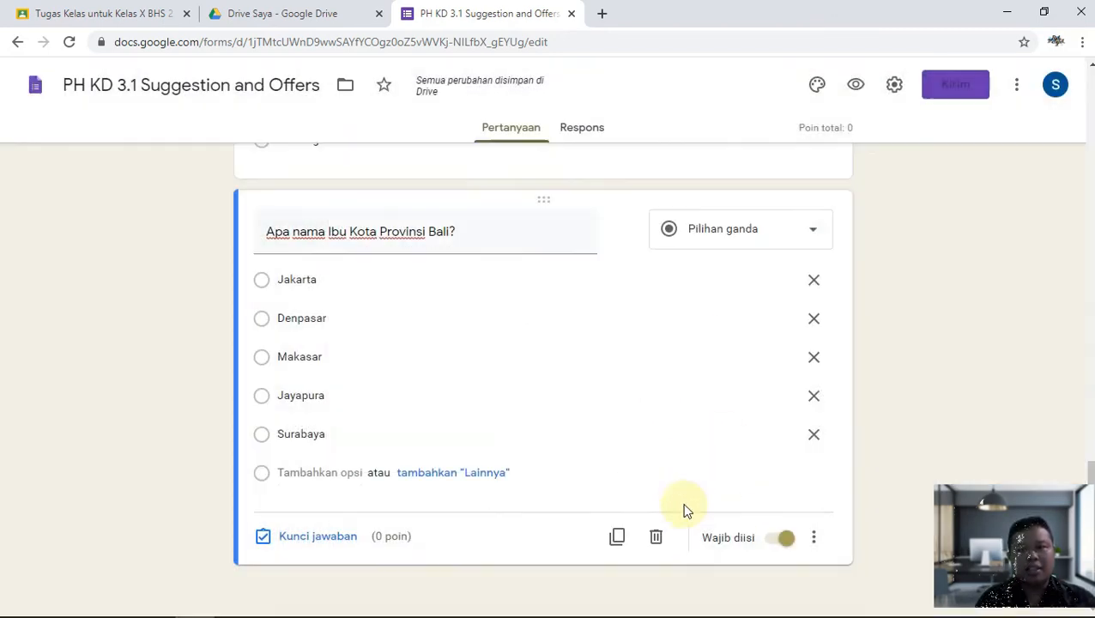
pyautogui.scroll(4, 740, 398)
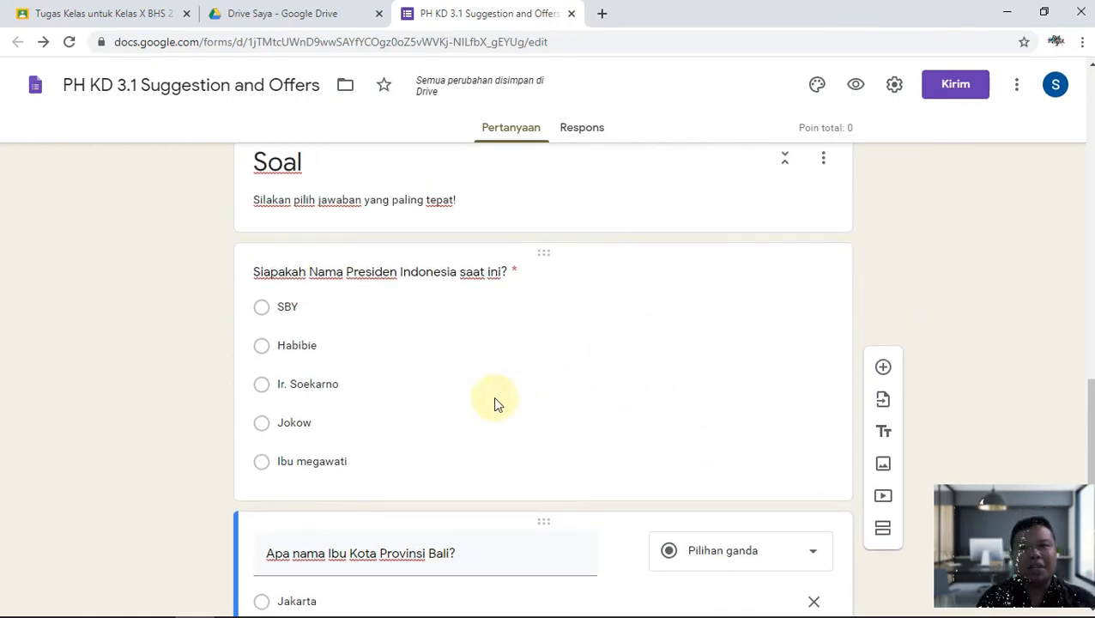
pyautogui.click(422, 355)
pyautogui.scroll(-2, 437, 377)
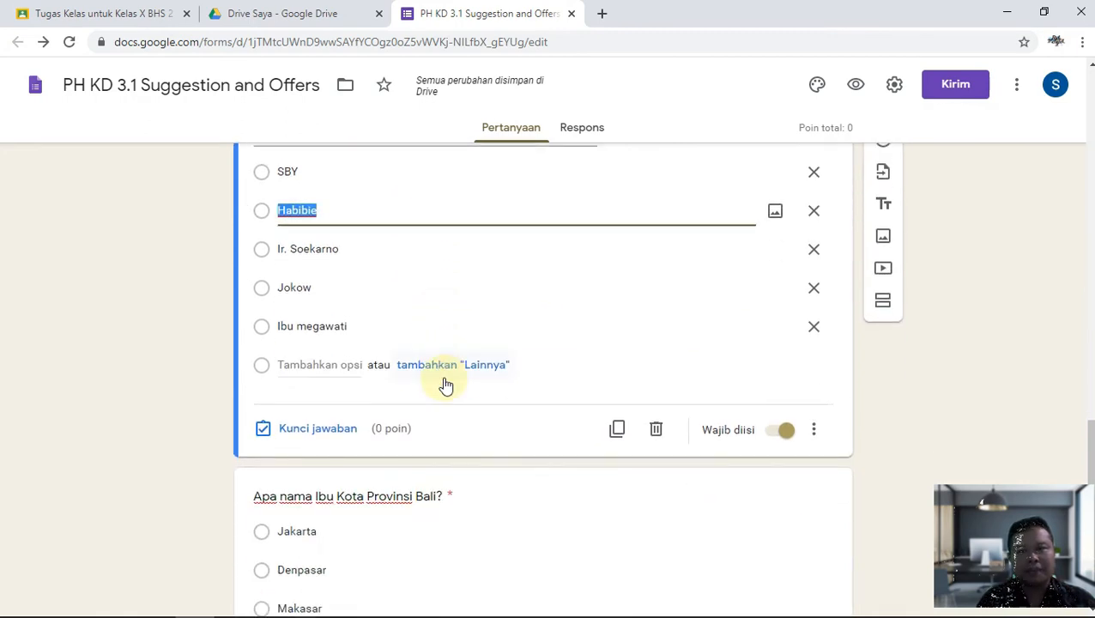
pyautogui.click(307, 429)
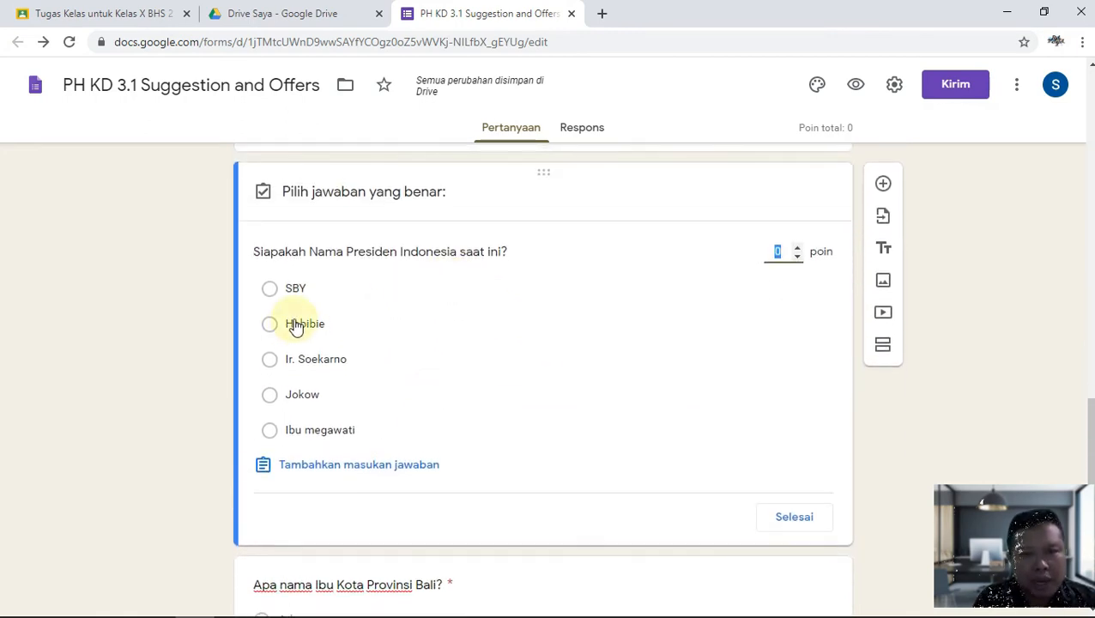
pyautogui.click(455, 402)
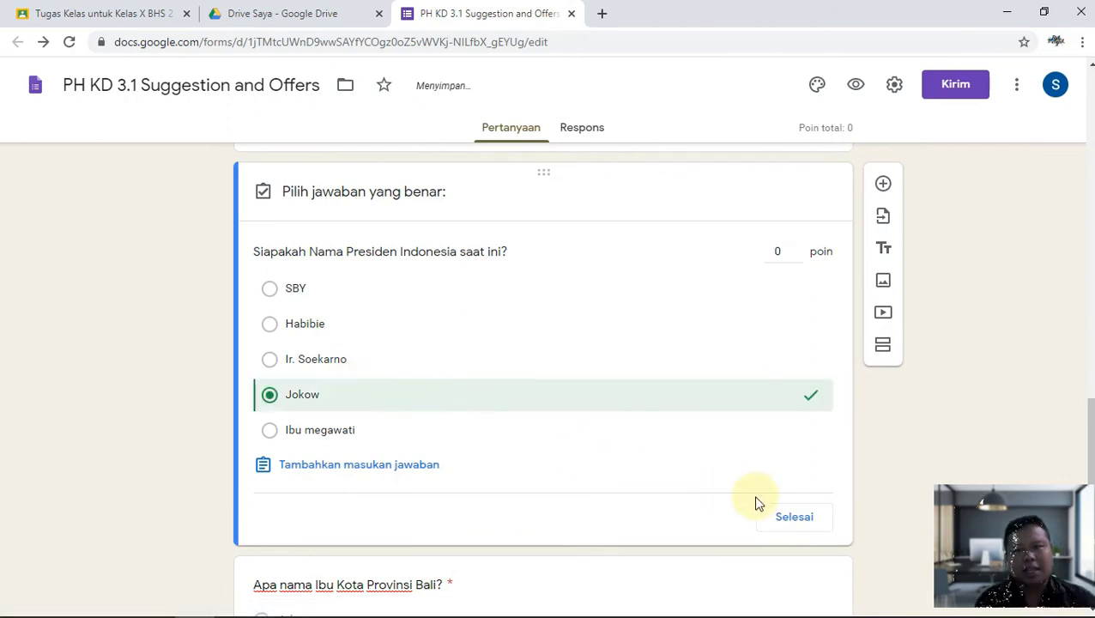
pyautogui.click(776, 252)
pyautogui.write('50')
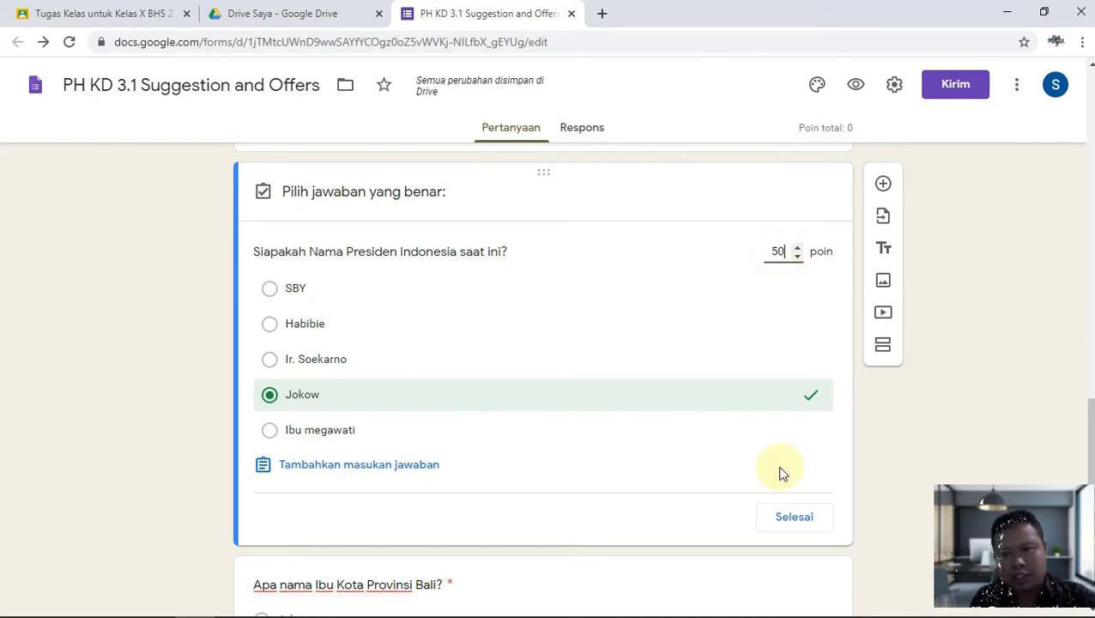
pyautogui.click(794, 518)
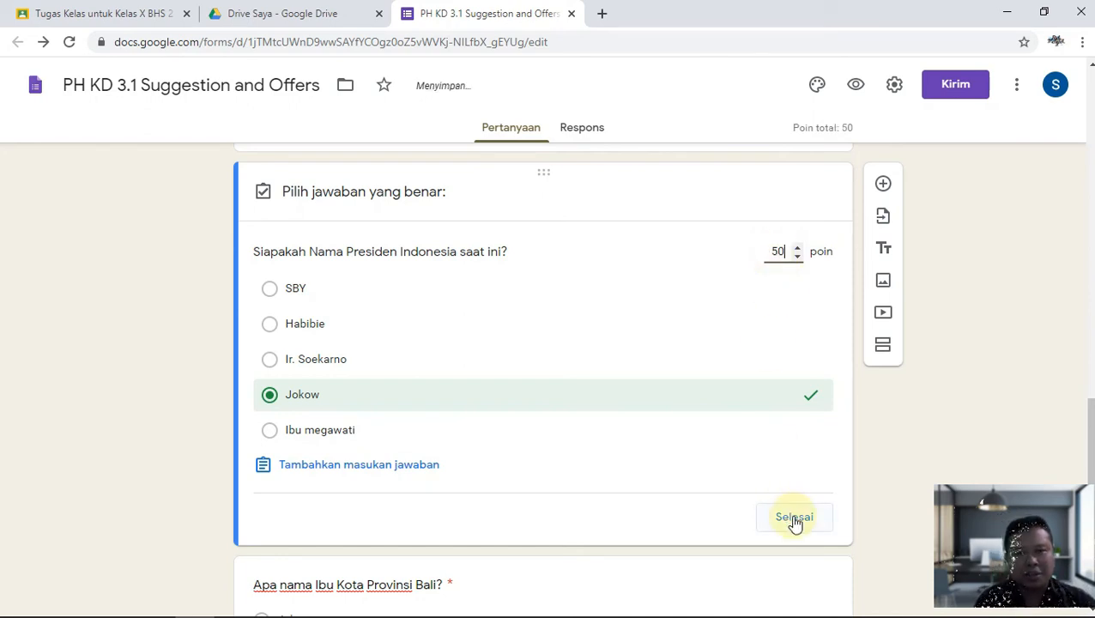
# Correct the misspelled option 'Jokow' to 'Jokowi'.
pyautogui.click(327, 367)
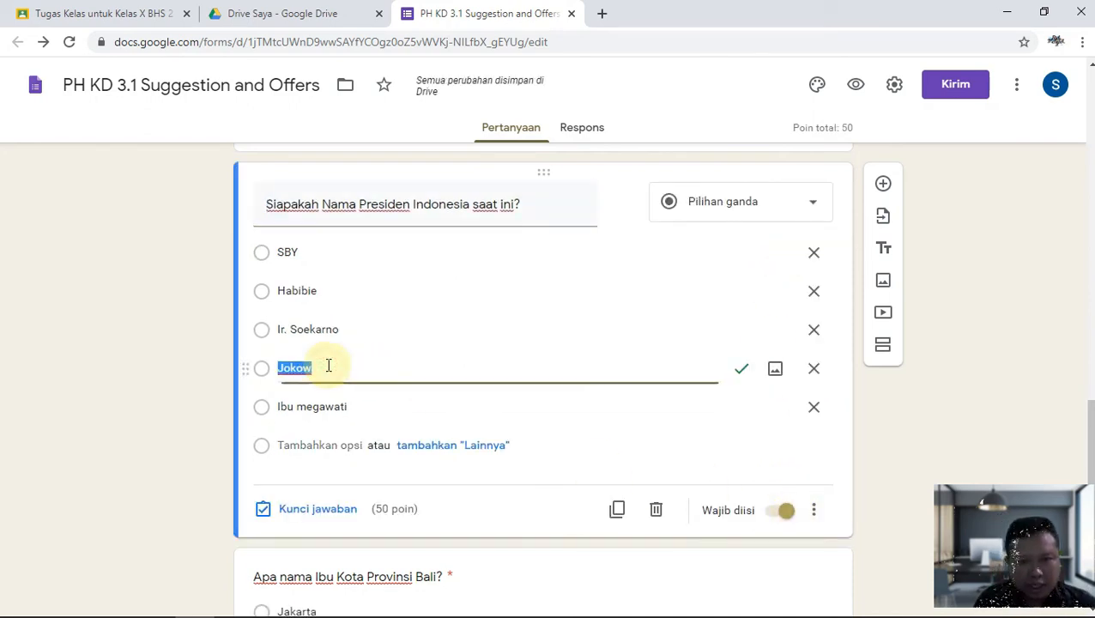
pyautogui.write('i')
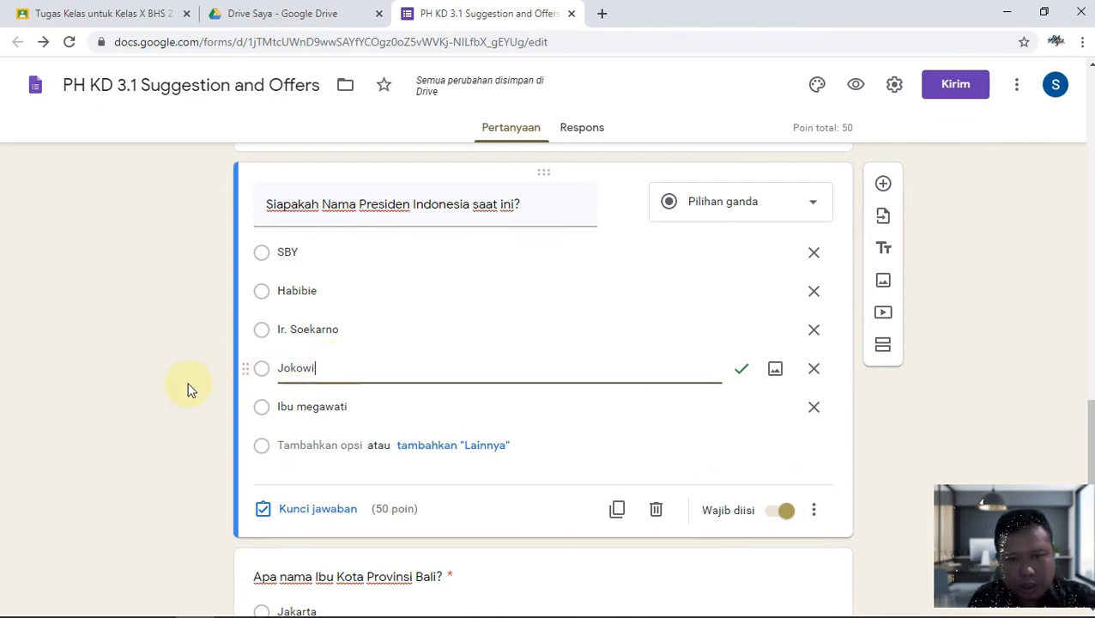
pyautogui.click(172, 386)
# Mark Denpasar as the Bali capital question's correct answer, worth 50 points.
pyautogui.scroll(-3, 172, 391)
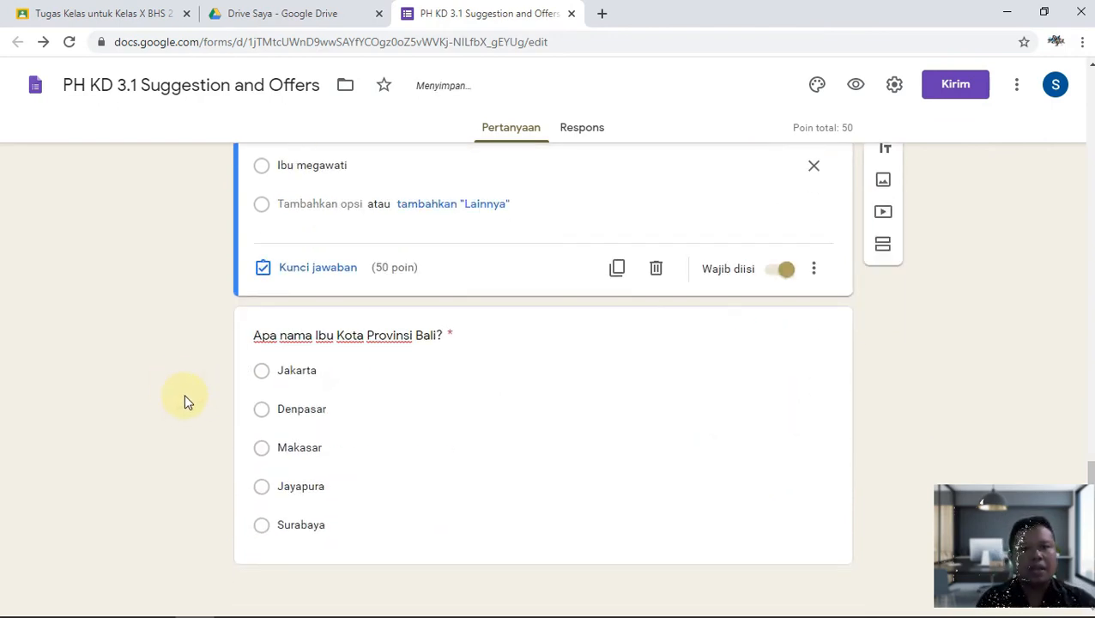
pyautogui.click(426, 431)
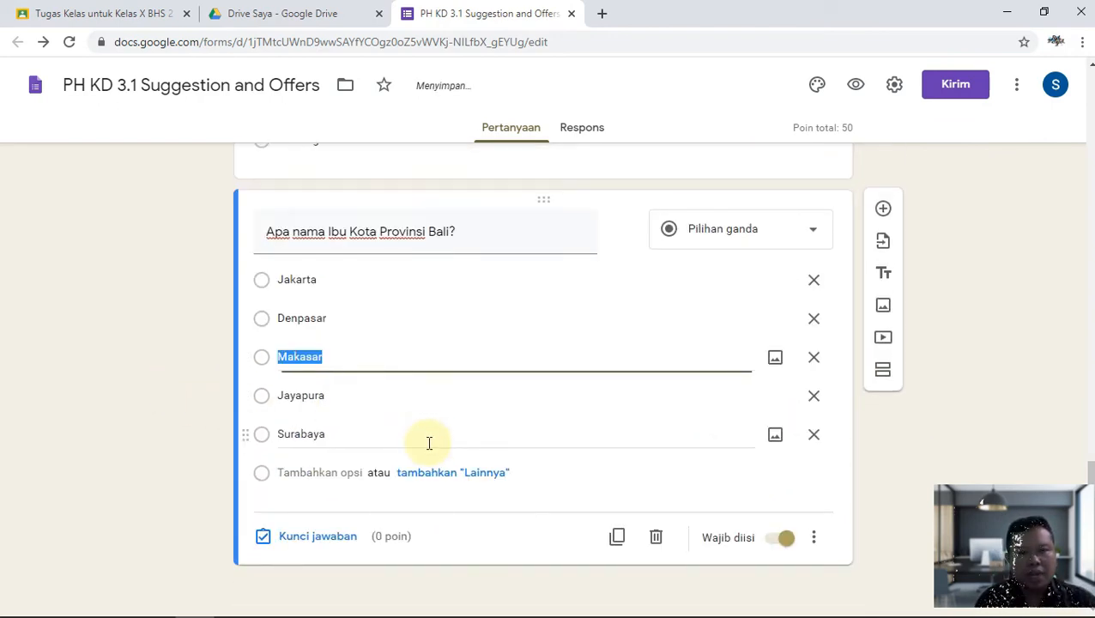
pyautogui.click(316, 537)
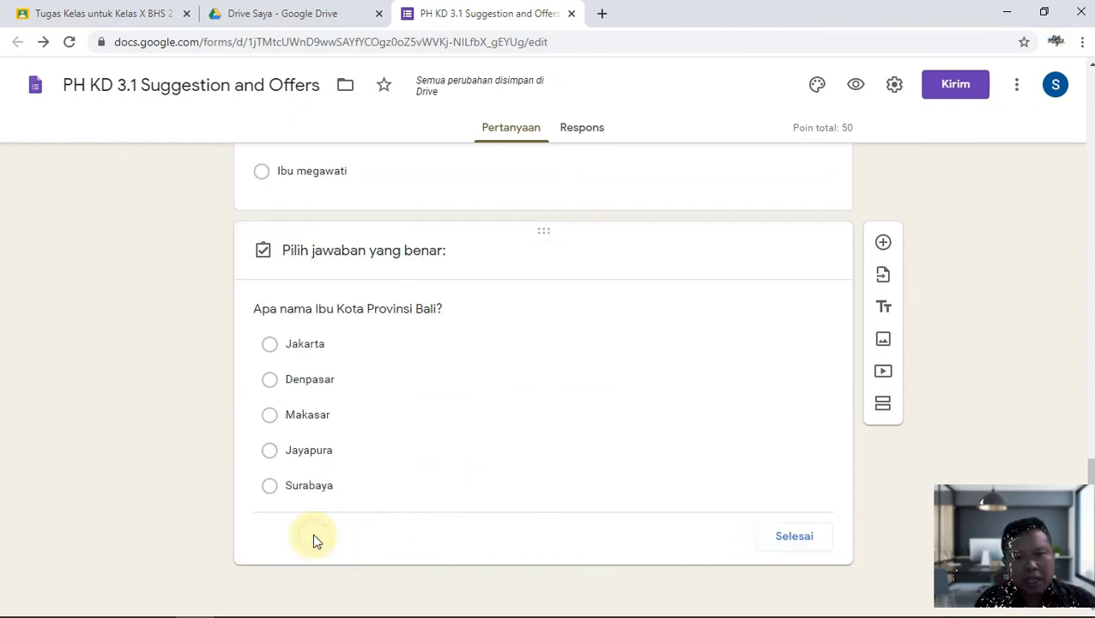
pyautogui.click(421, 354)
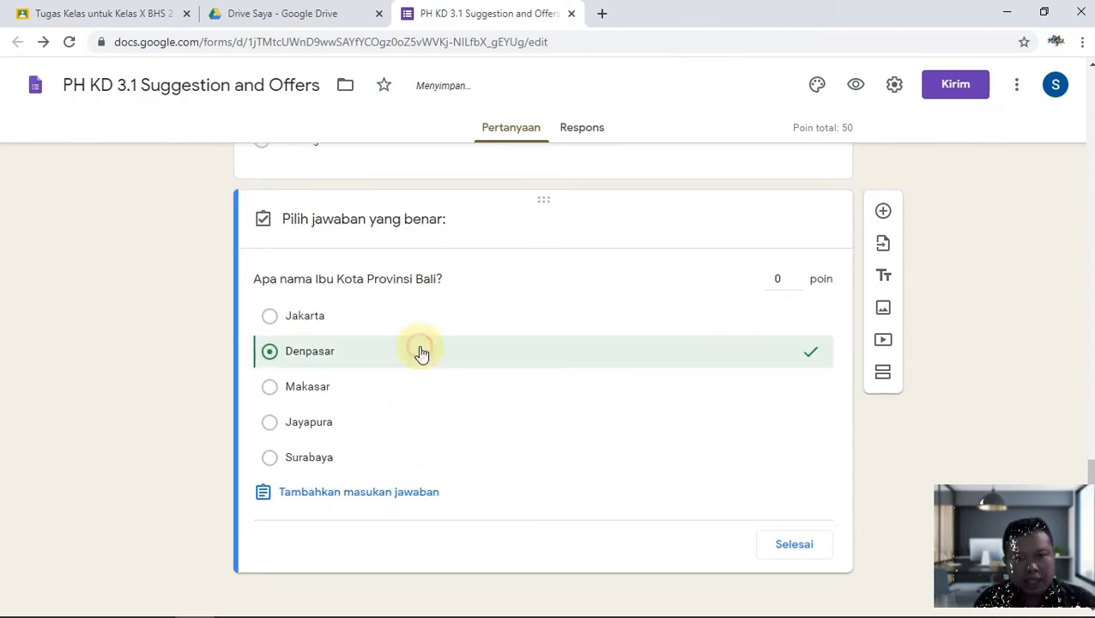
pyautogui.click(773, 279)
pyautogui.write('50')
pyautogui.click(798, 544)
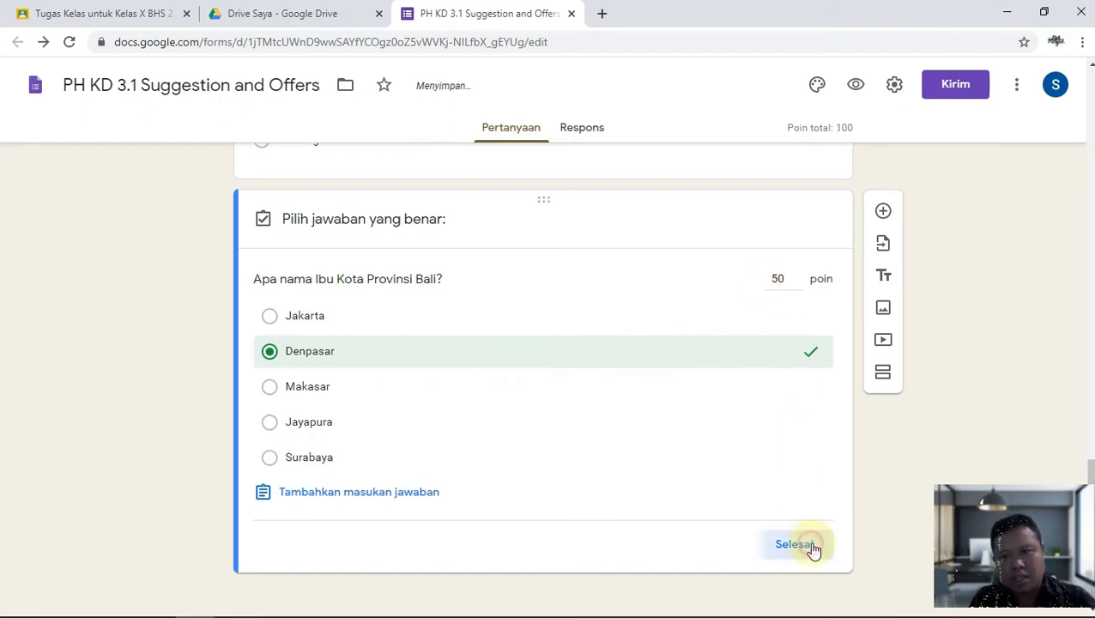
# Recheck the President question's answer key.
pyautogui.scroll(4, 790, 480)
pyautogui.scroll(2, 587, 493)
pyautogui.scroll(-3, 489, 337)
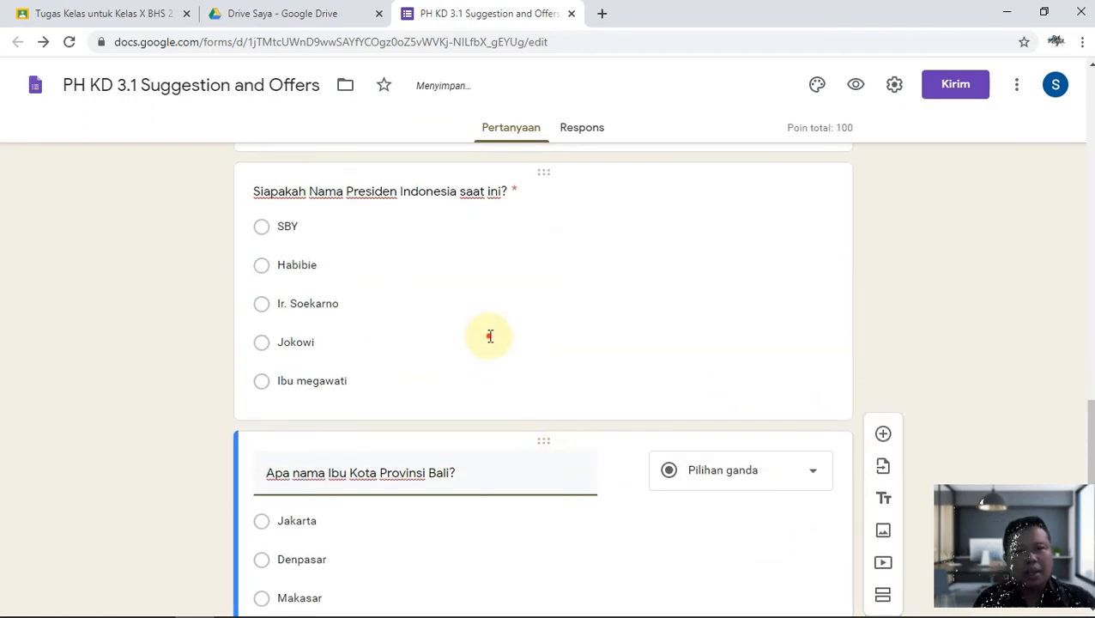
pyautogui.click(489, 337)
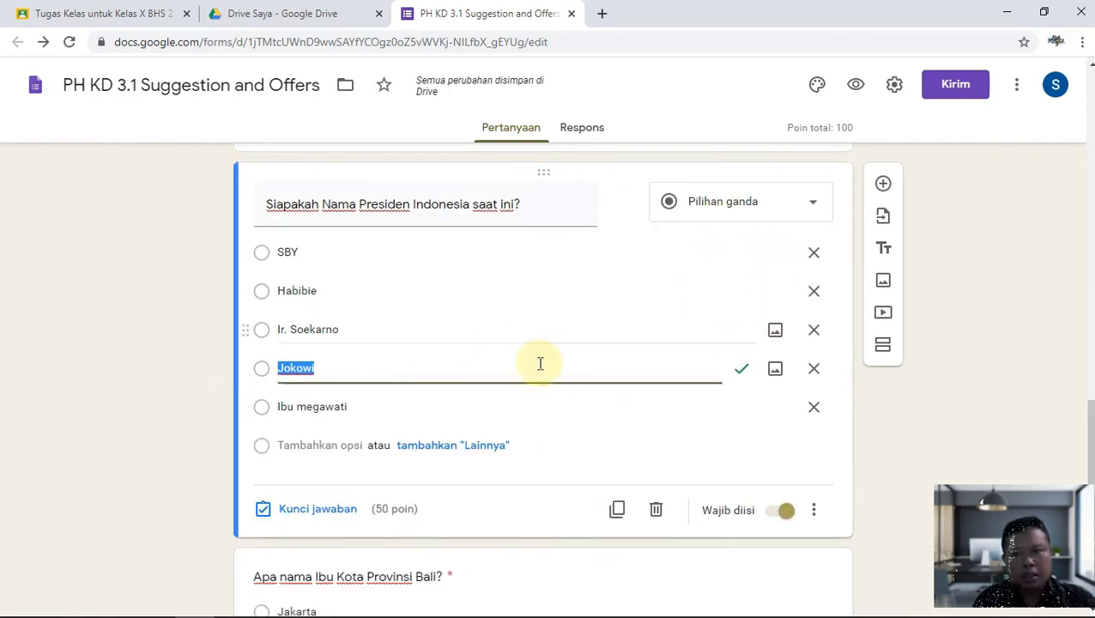
pyautogui.click(340, 510)
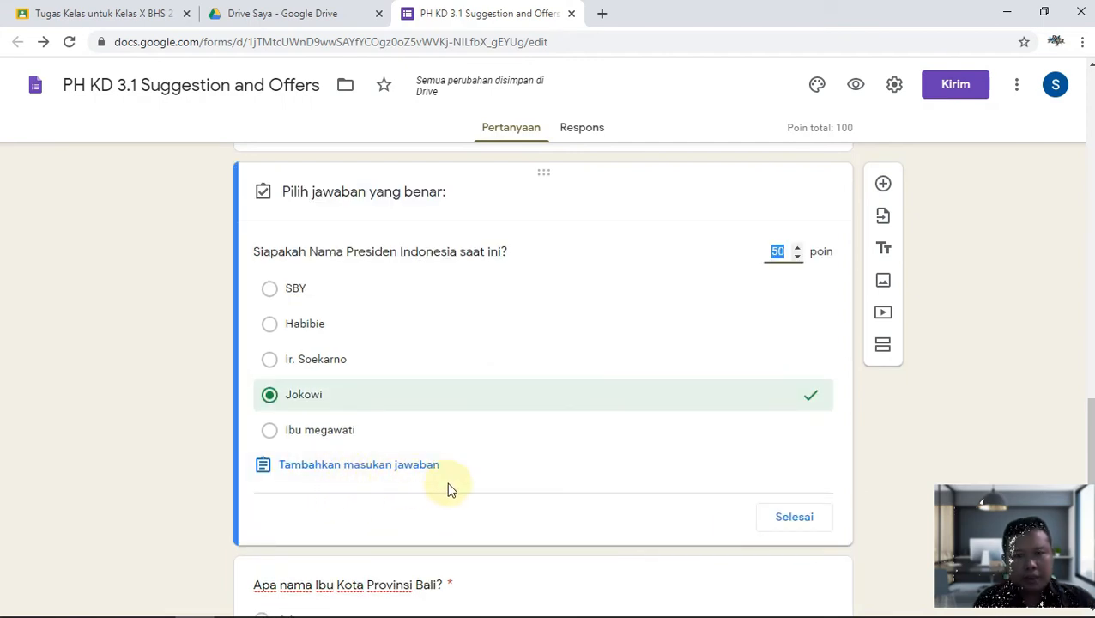
pyautogui.click(781, 518)
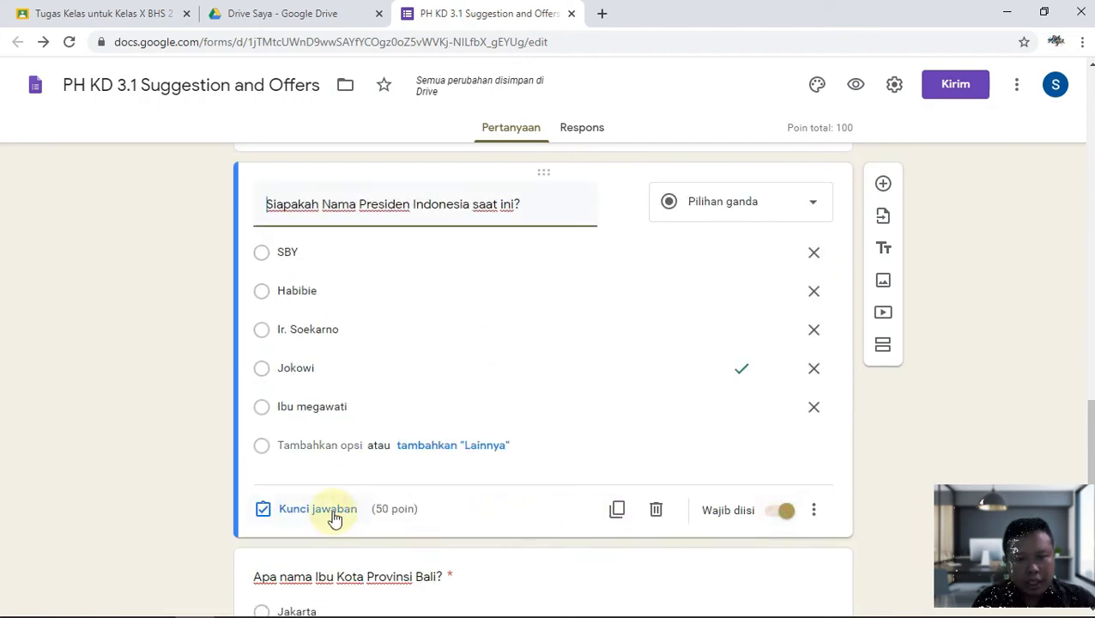
pyautogui.click(332, 515)
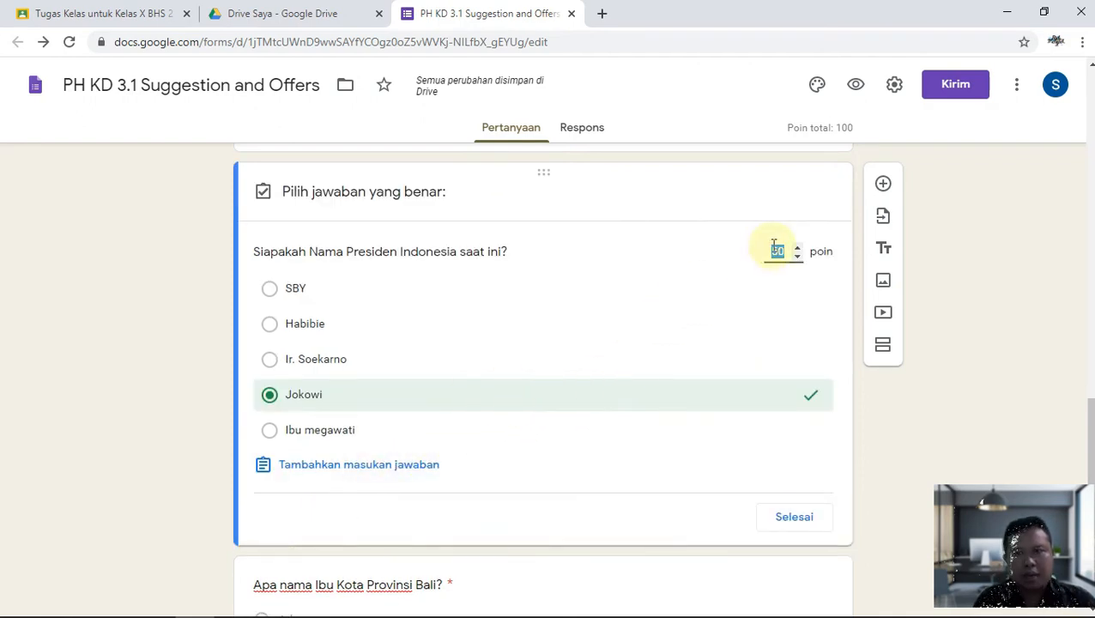
pyautogui.click(776, 520)
# Recheck the Bali question's answer key.
pyautogui.scroll(-3, 772, 514)
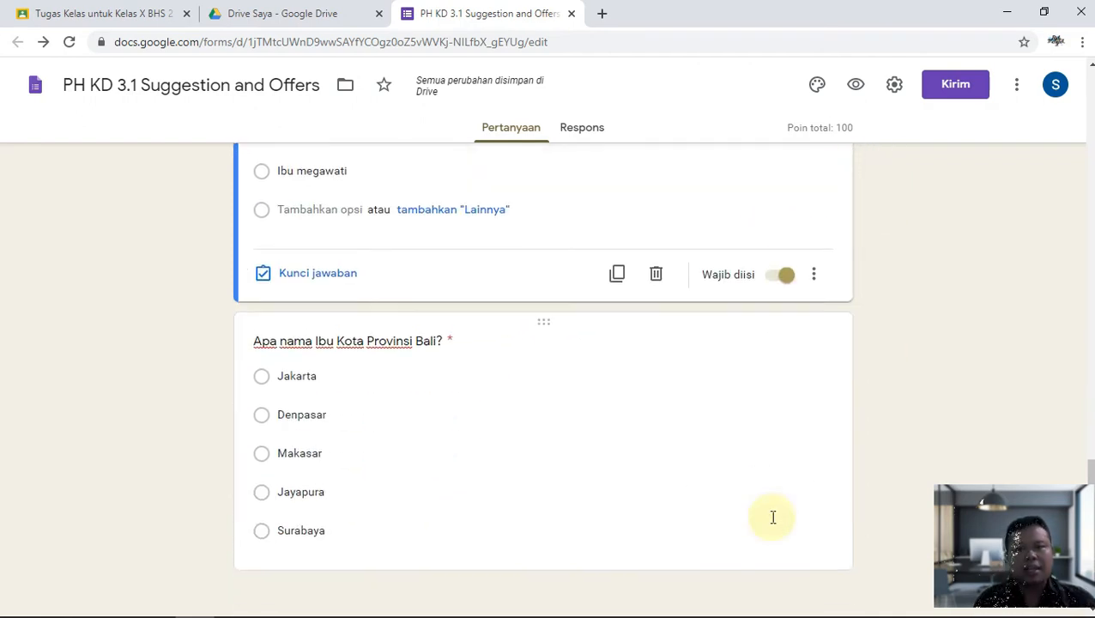
pyautogui.click(477, 491)
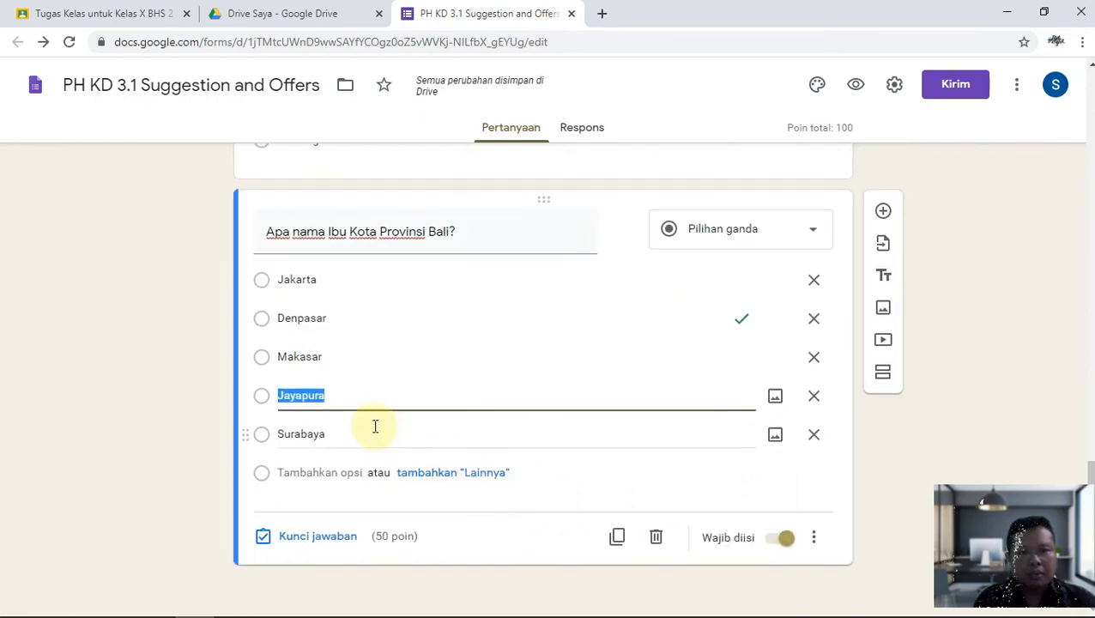
pyautogui.click(326, 547)
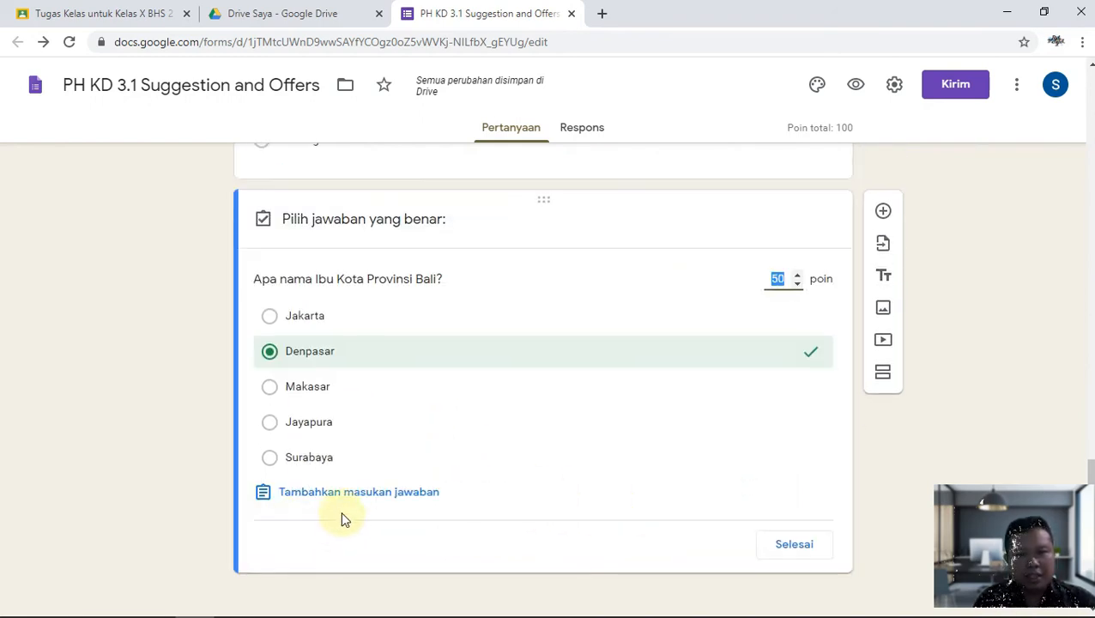
pyautogui.click(774, 555)
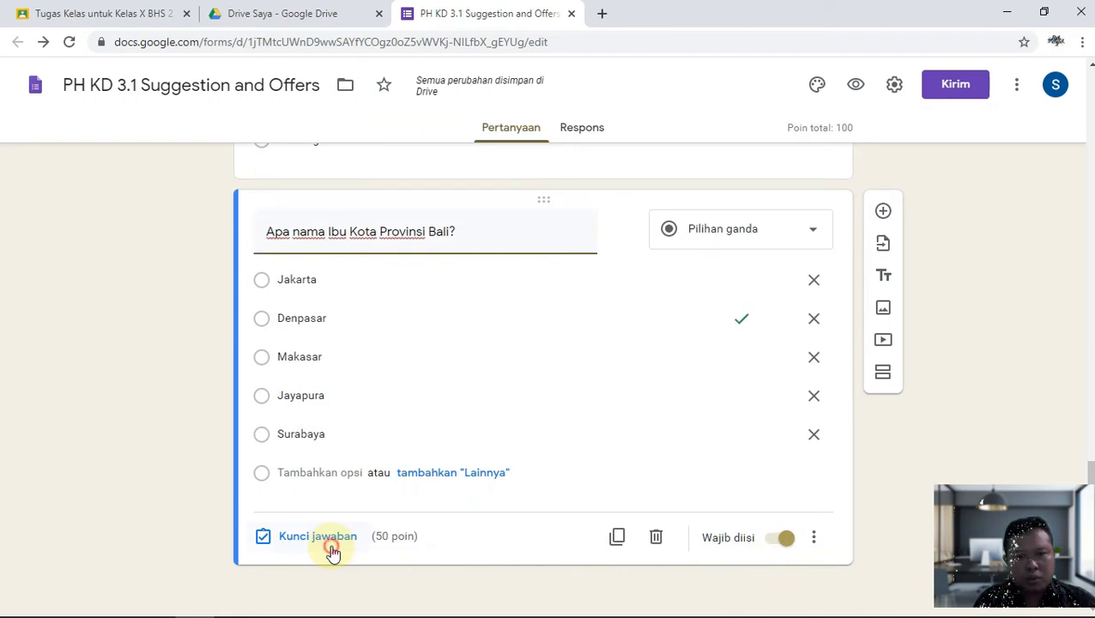
pyautogui.click(331, 547)
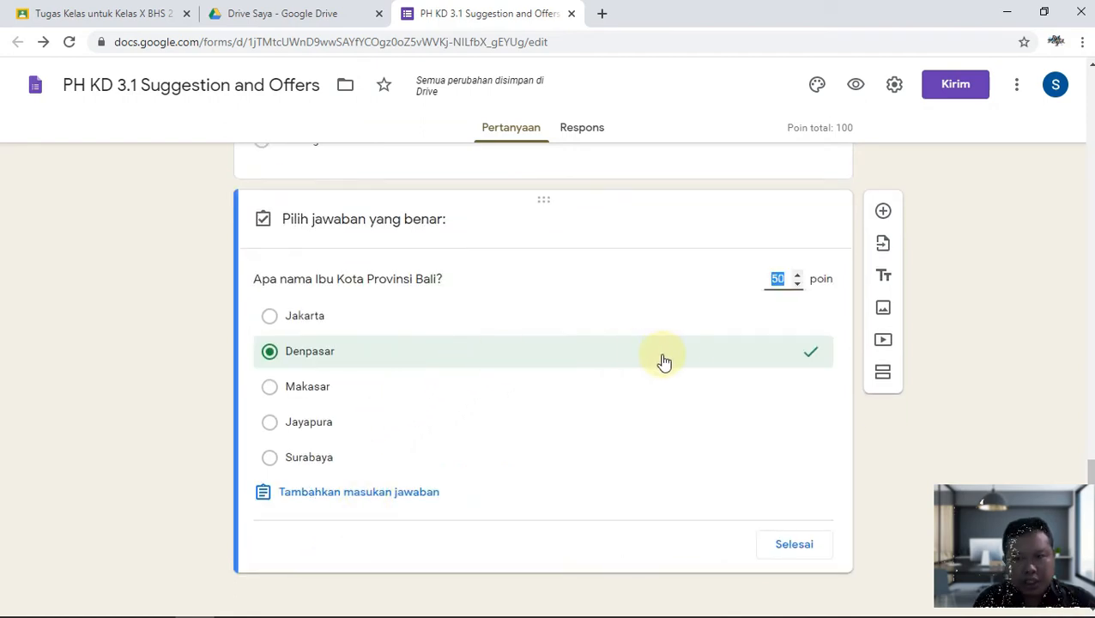
pyautogui.click(806, 547)
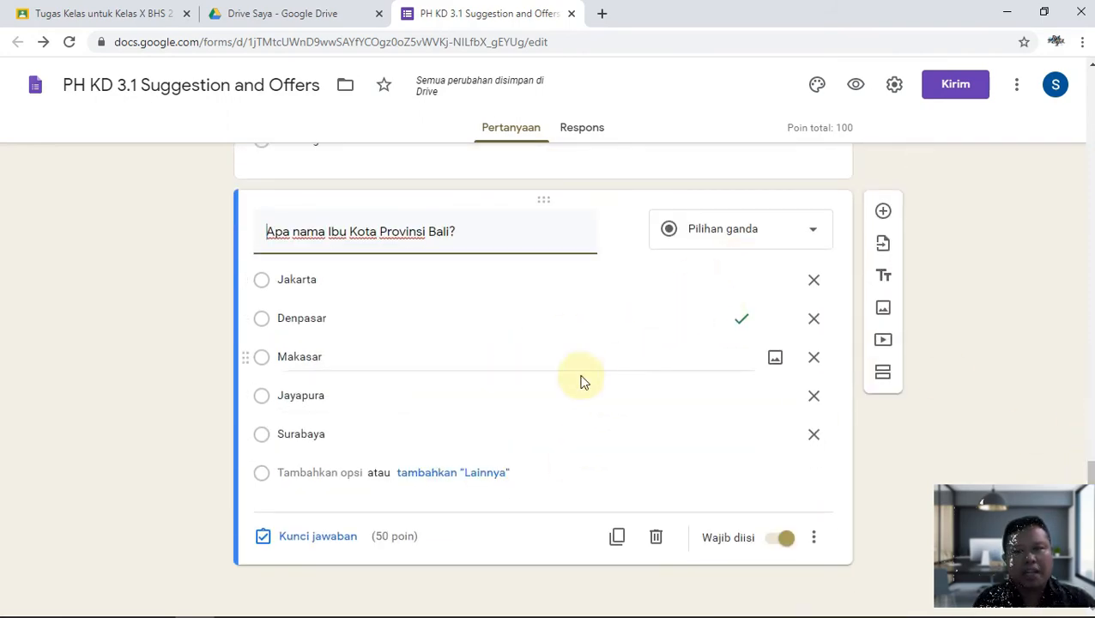
pyautogui.scroll(4, 345, 376)
pyautogui.click(354, 371)
pyautogui.scroll(-2, 274, 485)
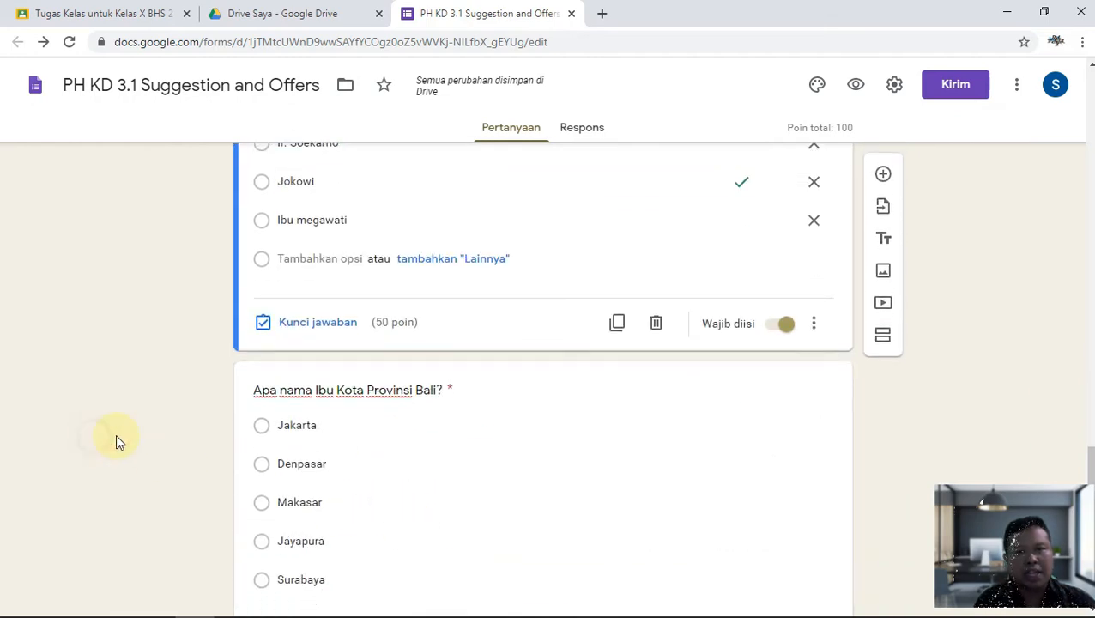
pyautogui.scroll(-1, 1014, 322)
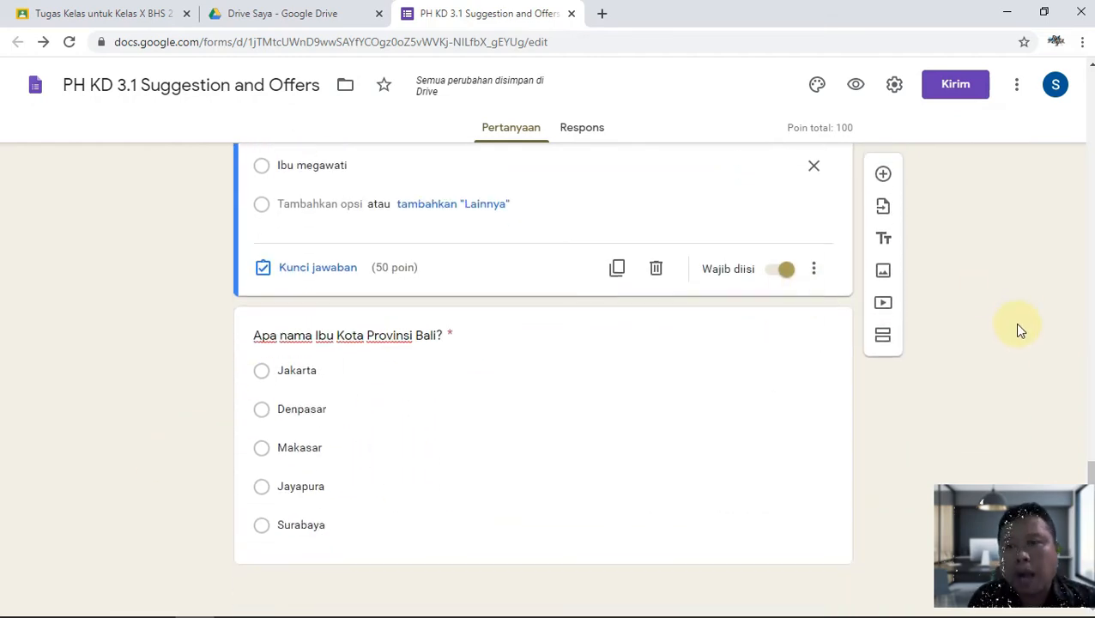
# In the preview, pick class XI MIPA 1, enter token, full name and attendance number 5.
pyautogui.click(857, 89)
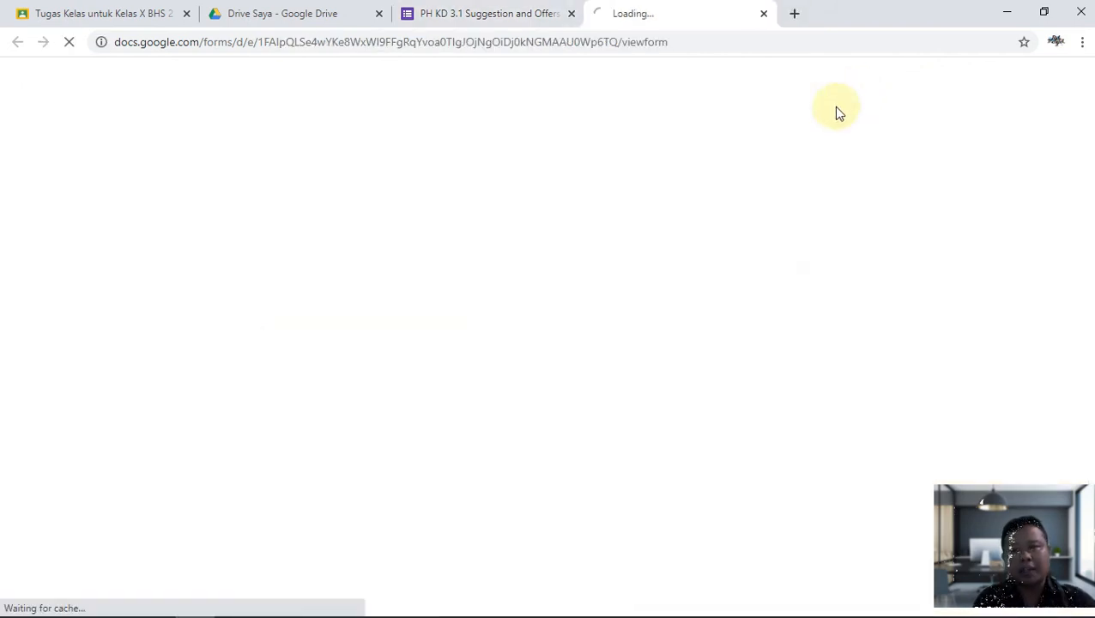
pyautogui.scroll(-2, 502, 361)
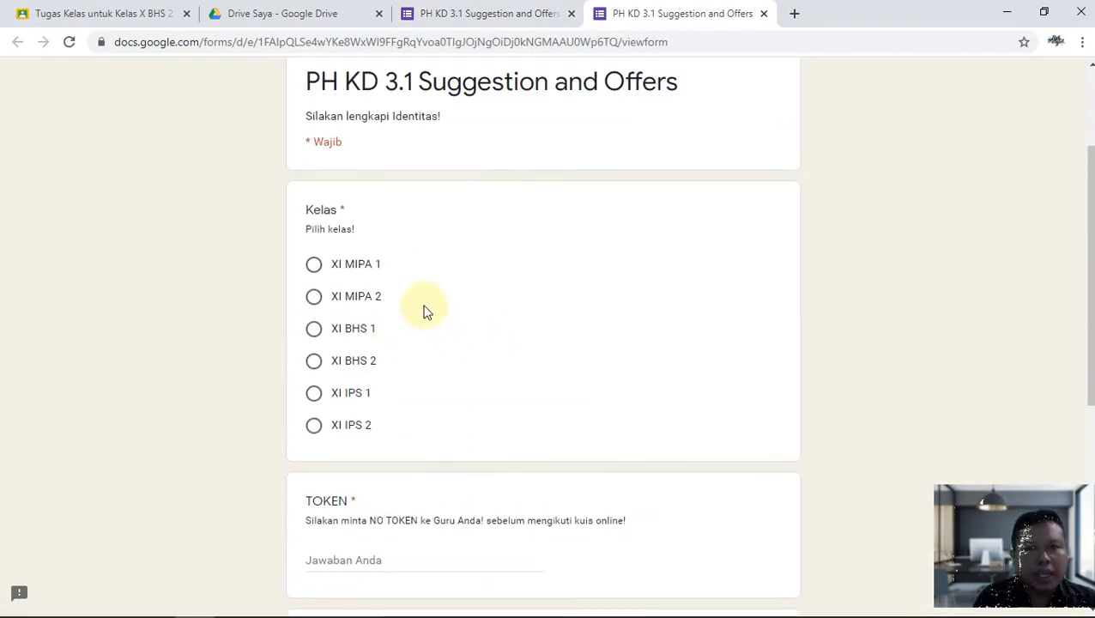
pyautogui.click(336, 266)
pyautogui.scroll(-2, 367, 352)
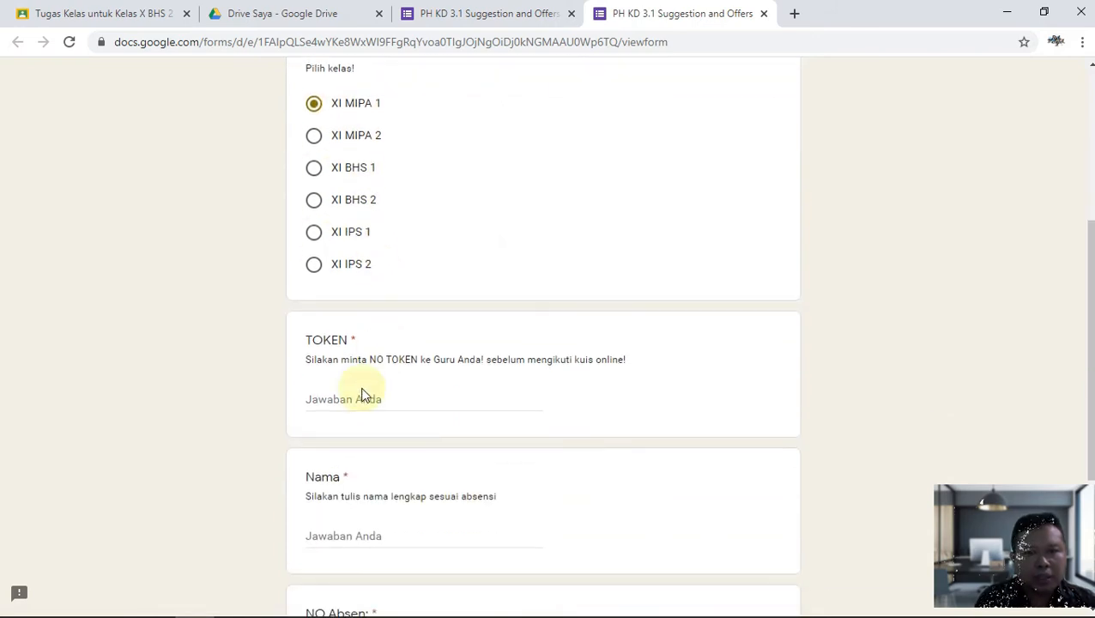
pyautogui.click(366, 399)
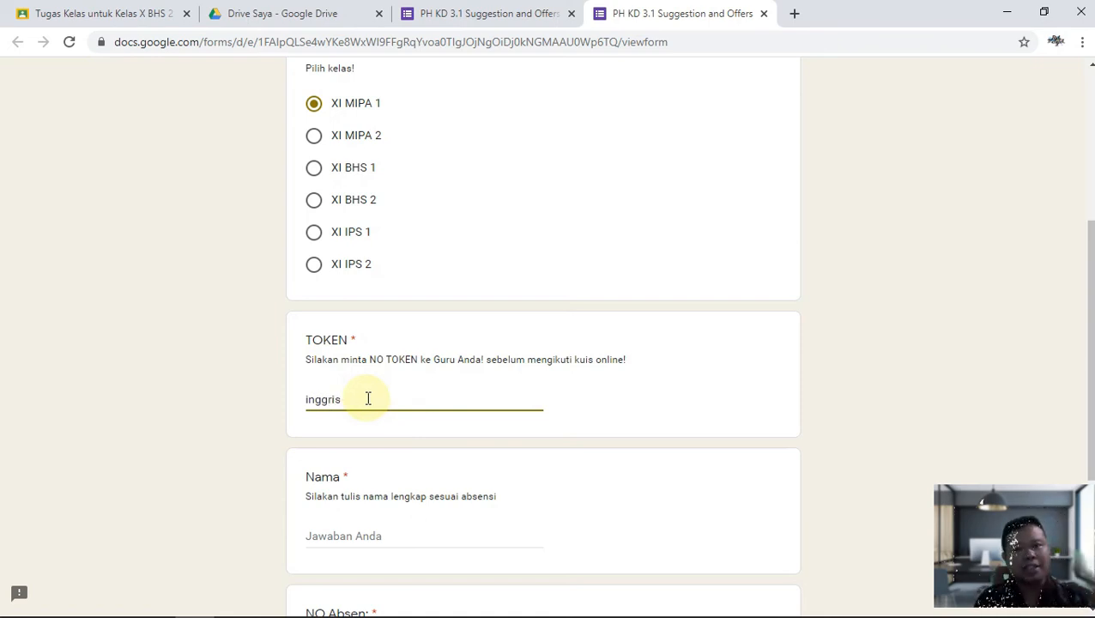
pyautogui.scroll(3, 447, 282)
pyautogui.scroll(-6, 420, 429)
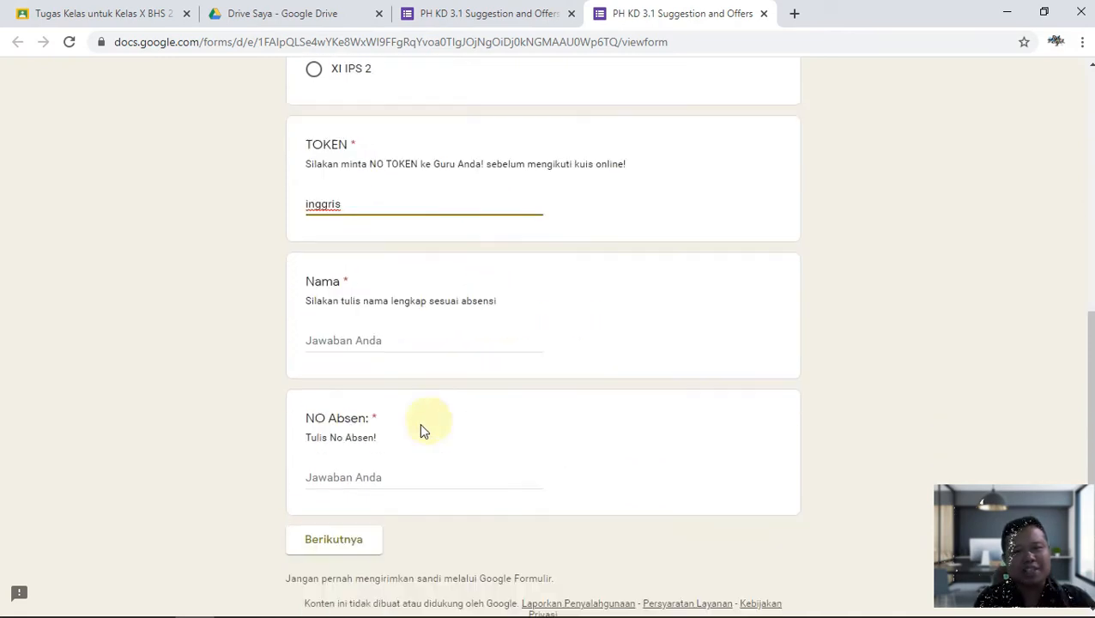
pyautogui.scroll(-1, 420, 429)
pyautogui.click(352, 289)
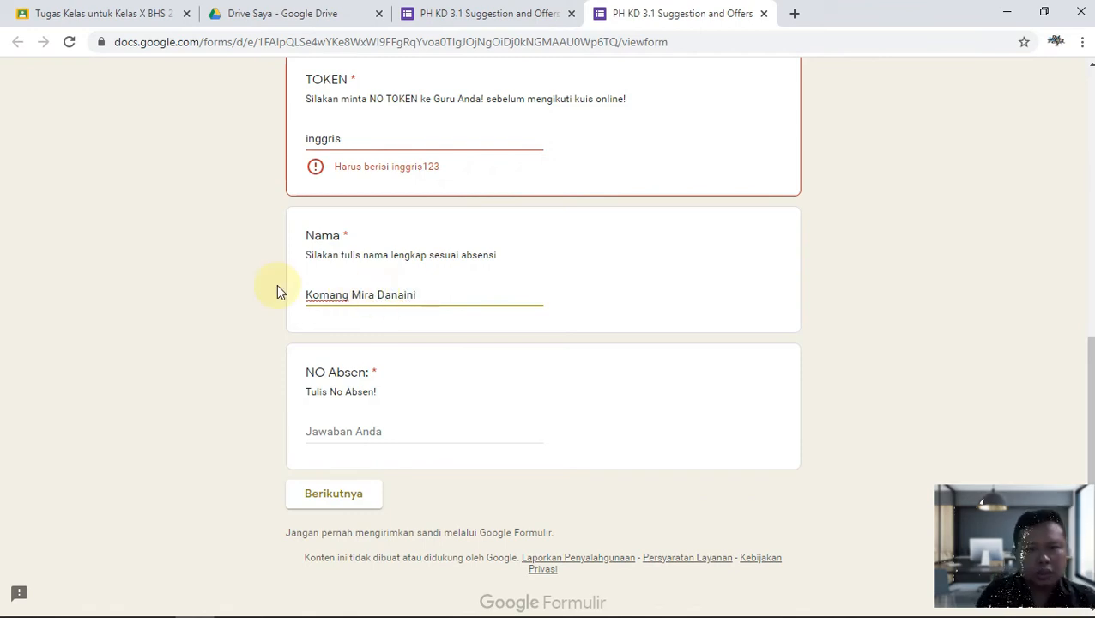
pyautogui.click(319, 425)
pyautogui.write('5')
pyautogui.click(350, 505)
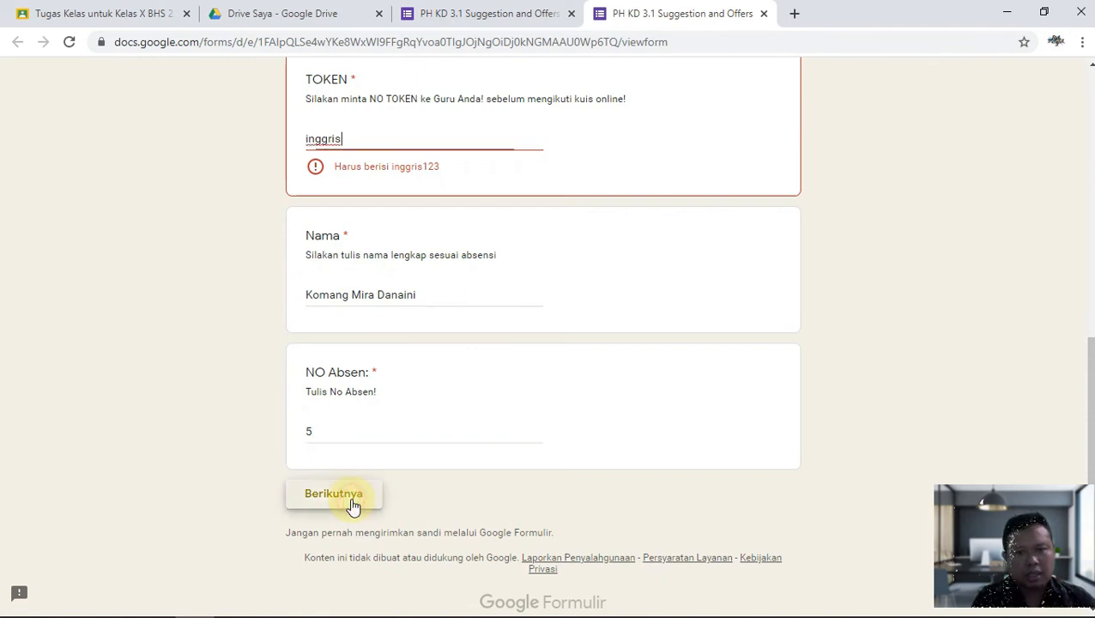
# Complete the token with 123, continue to the questions and submit the test response.
pyautogui.click(386, 146)
pyautogui.write('123')
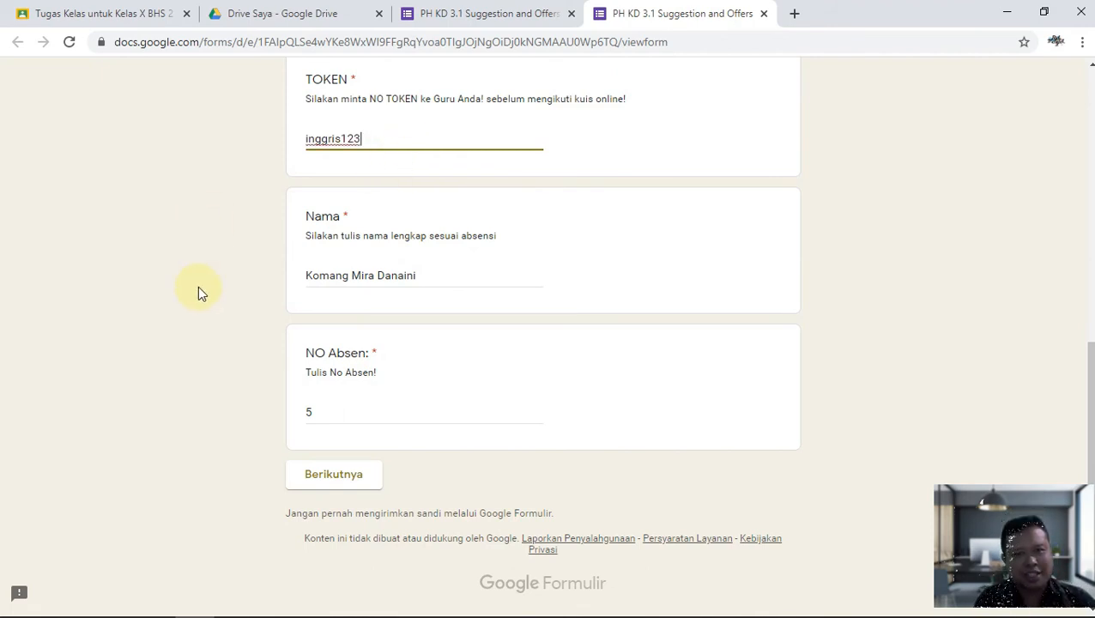
pyautogui.click(329, 481)
pyautogui.scroll(-3, 466, 464)
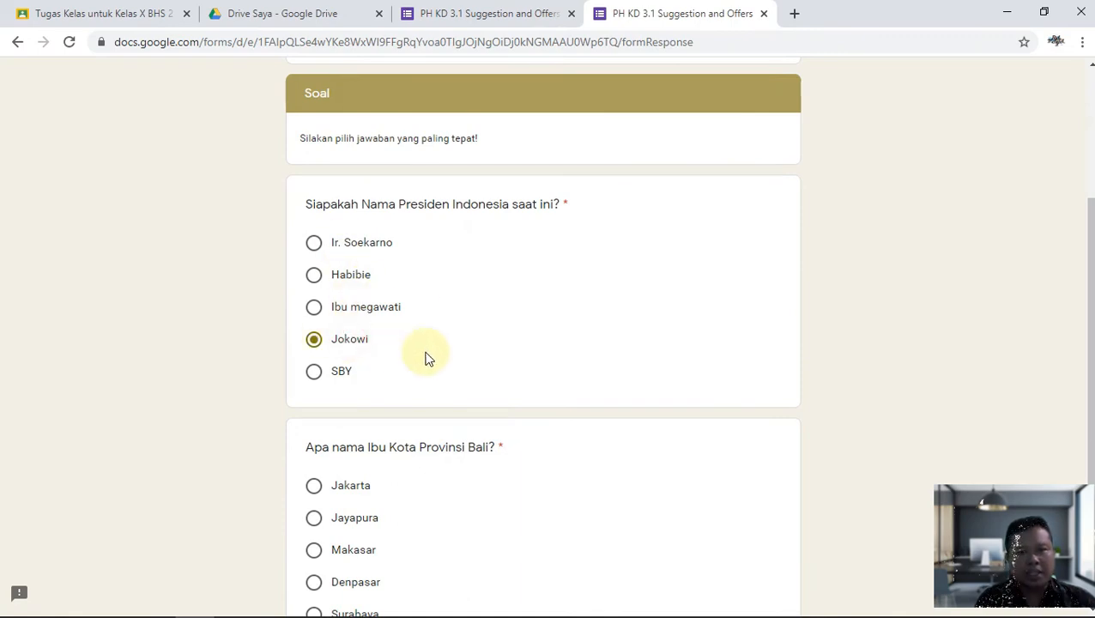
pyautogui.scroll(-3, 429, 359)
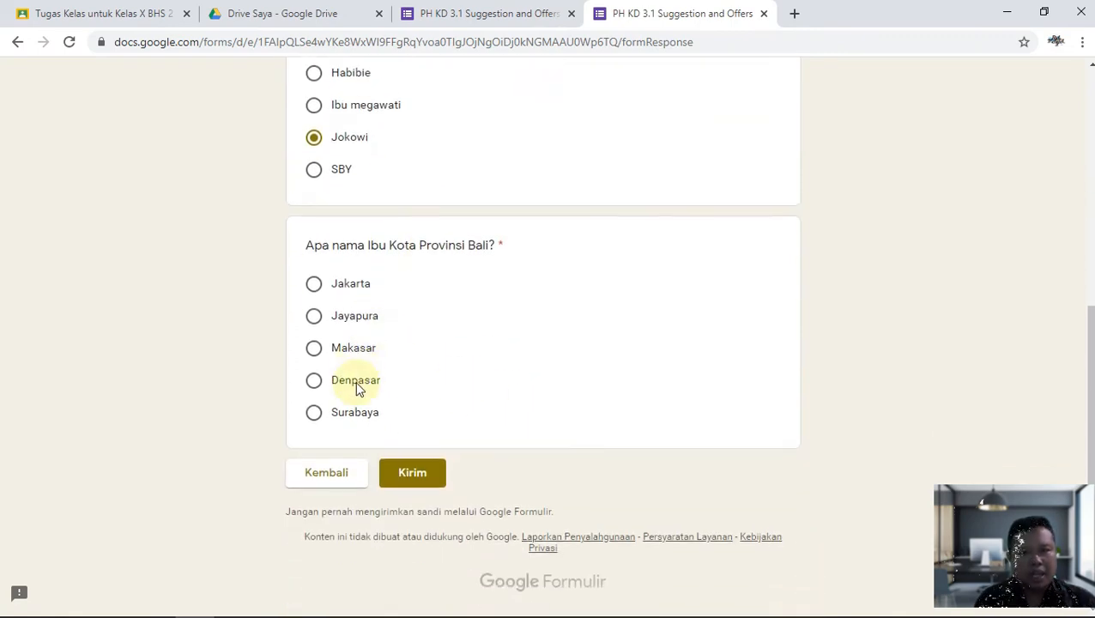
pyautogui.click(429, 470)
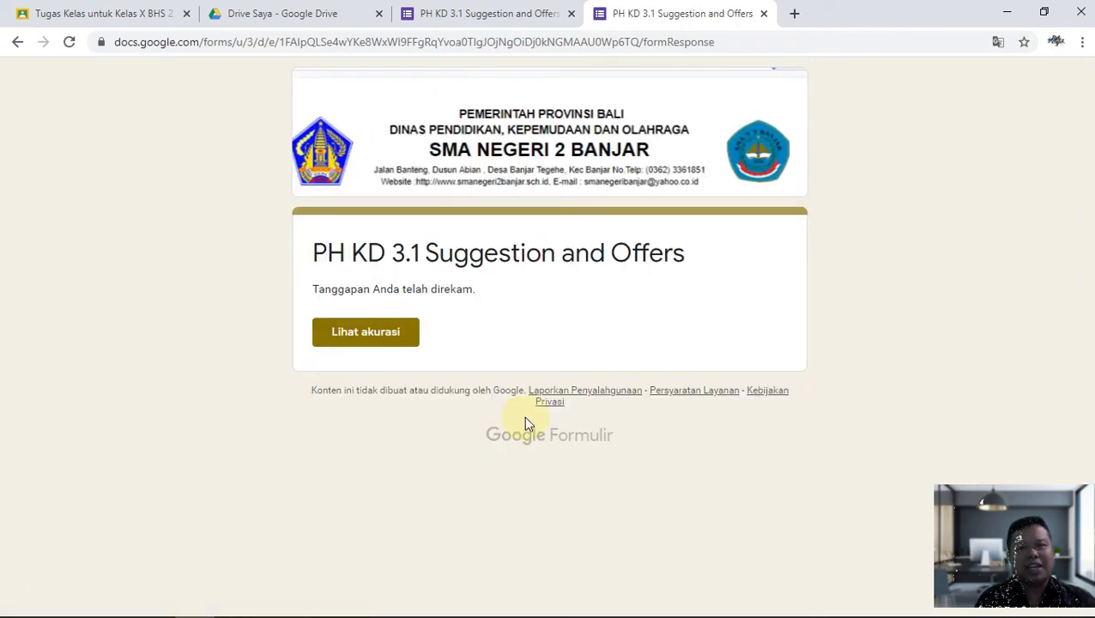
# View the response's score, then close the score and response tabs.
pyautogui.click(396, 333)
pyautogui.scroll(-8, 677, 277)
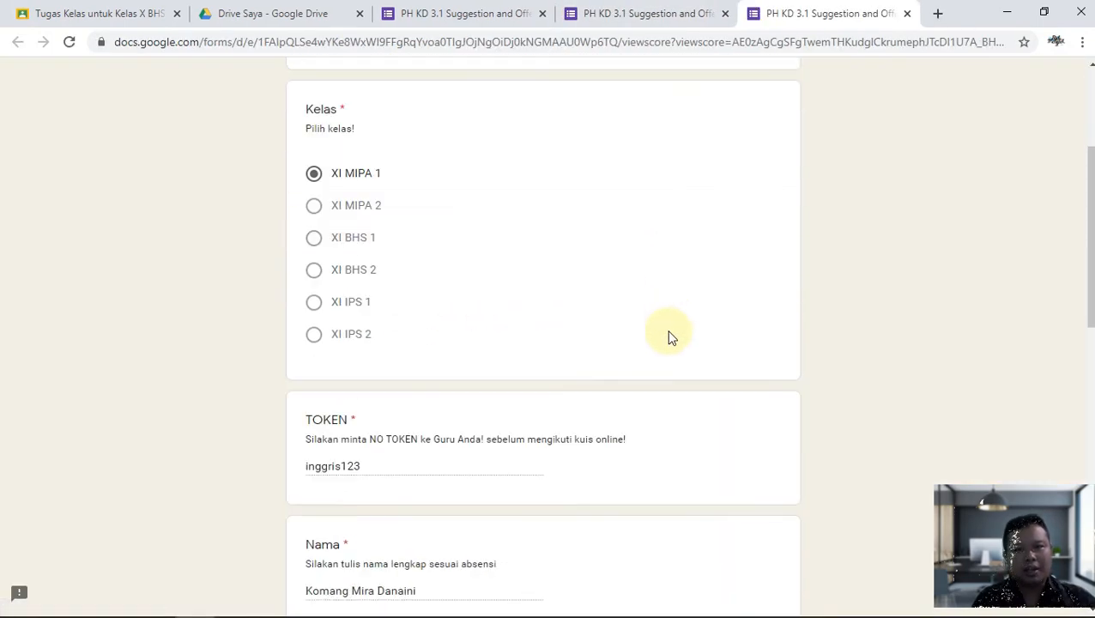
pyautogui.scroll(-3, 654, 371)
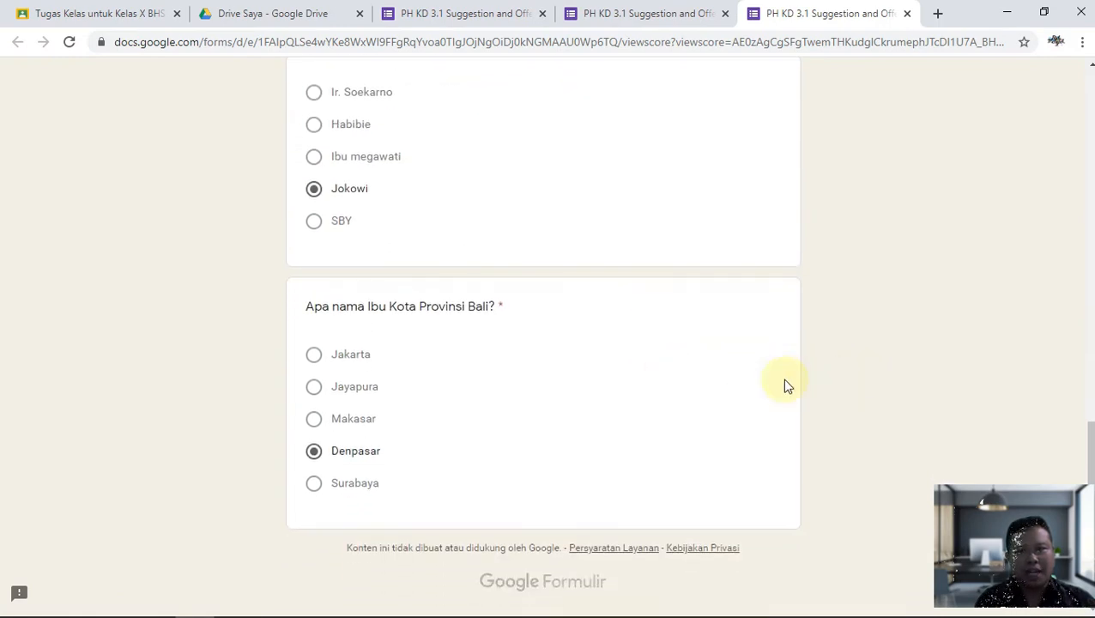
pyautogui.click(907, 14)
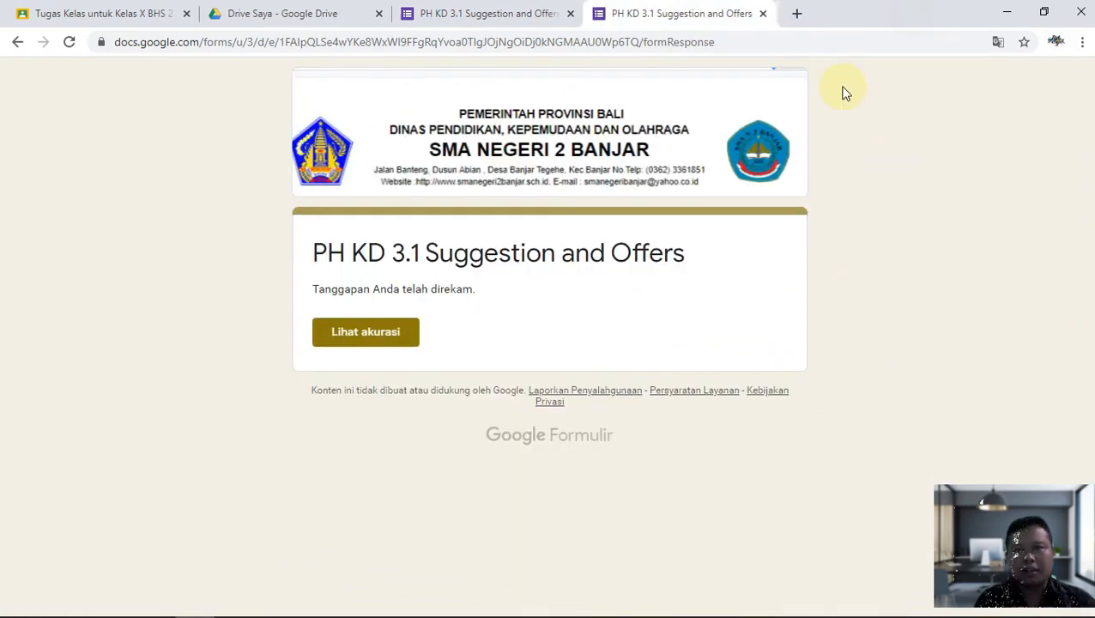
pyautogui.click(765, 13)
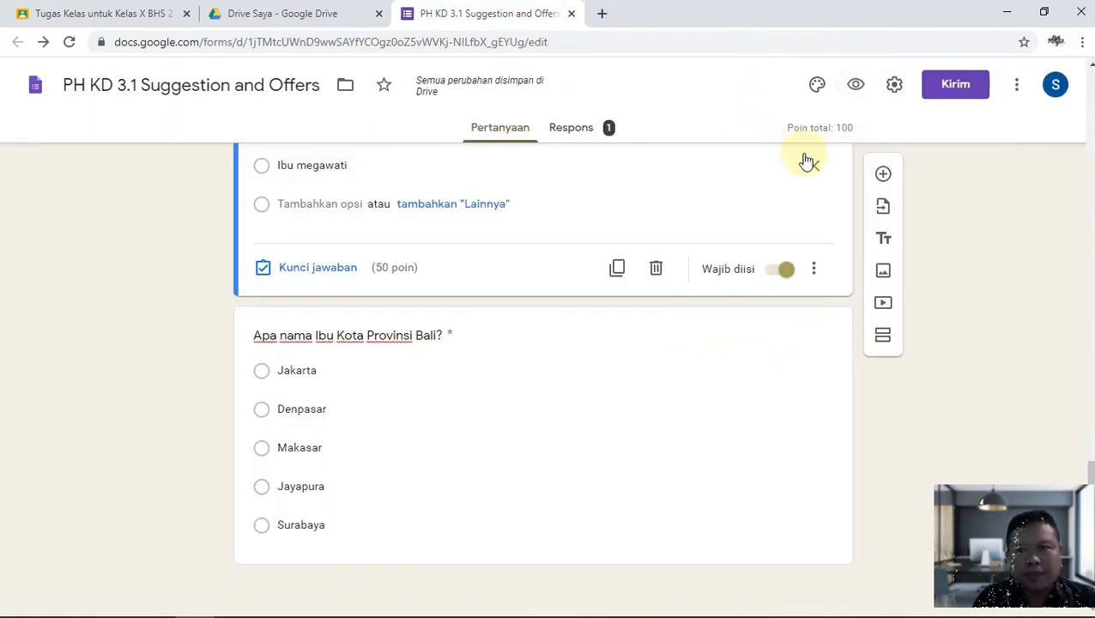
# Turn off question-order shuffling, release grades immediately after each submission, and save.
pyautogui.click(897, 88)
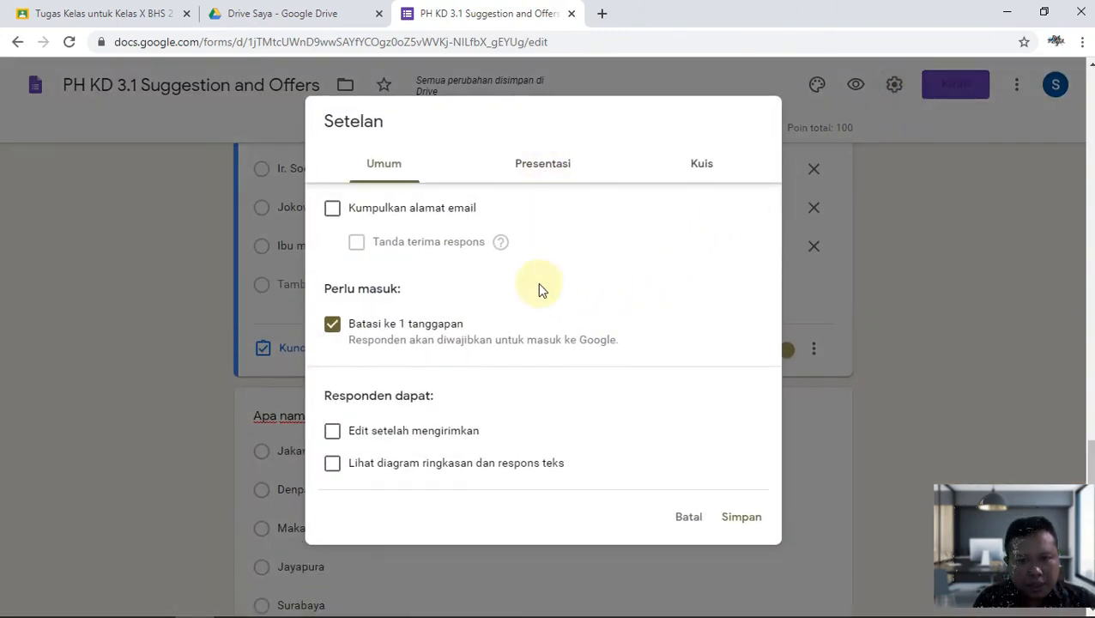
pyautogui.click(565, 165)
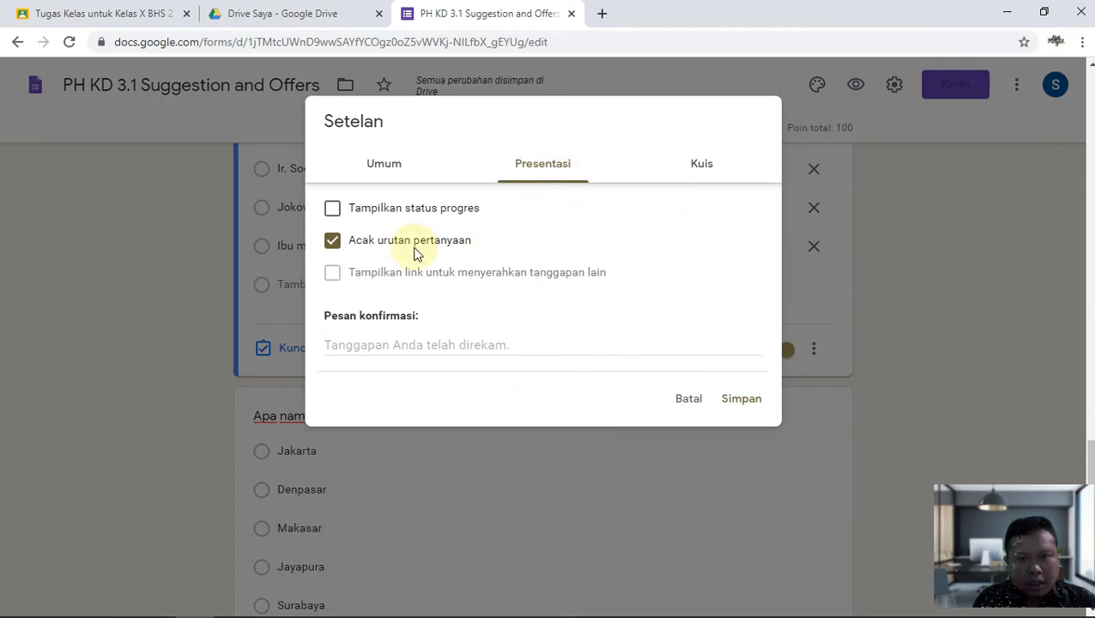
pyautogui.click(332, 241)
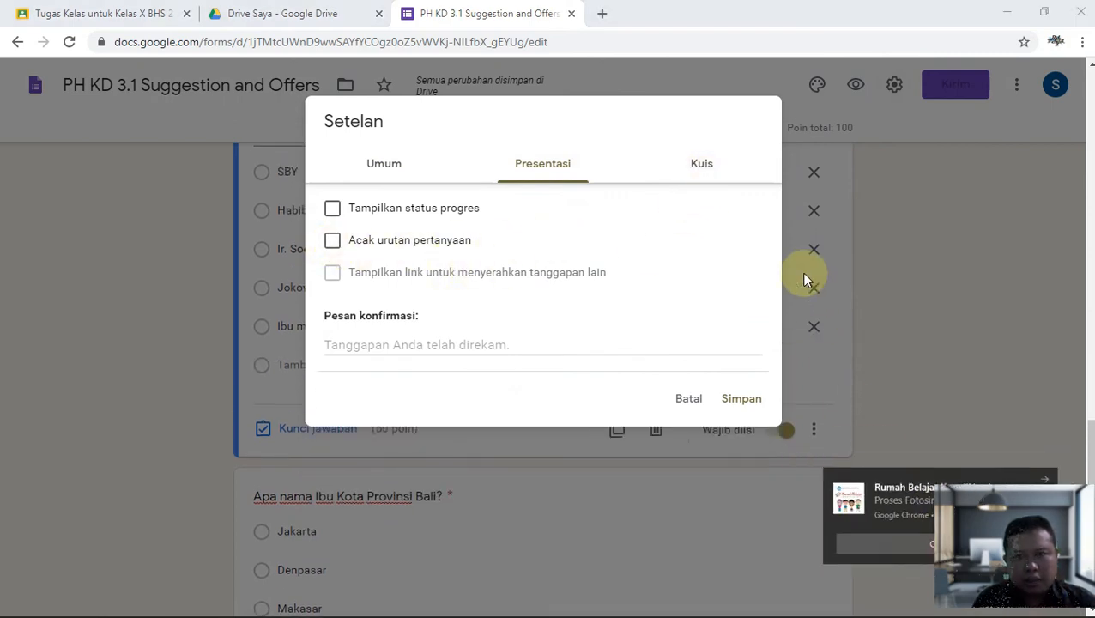
pyautogui.click(705, 179)
pyautogui.scroll(-1, 549, 290)
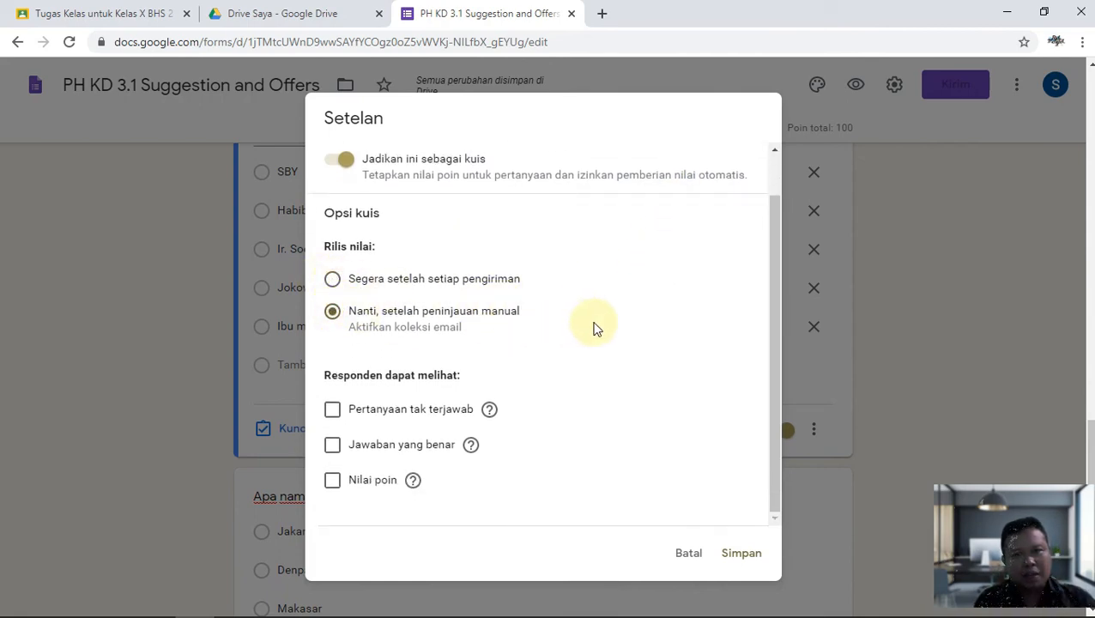
pyautogui.click(332, 280)
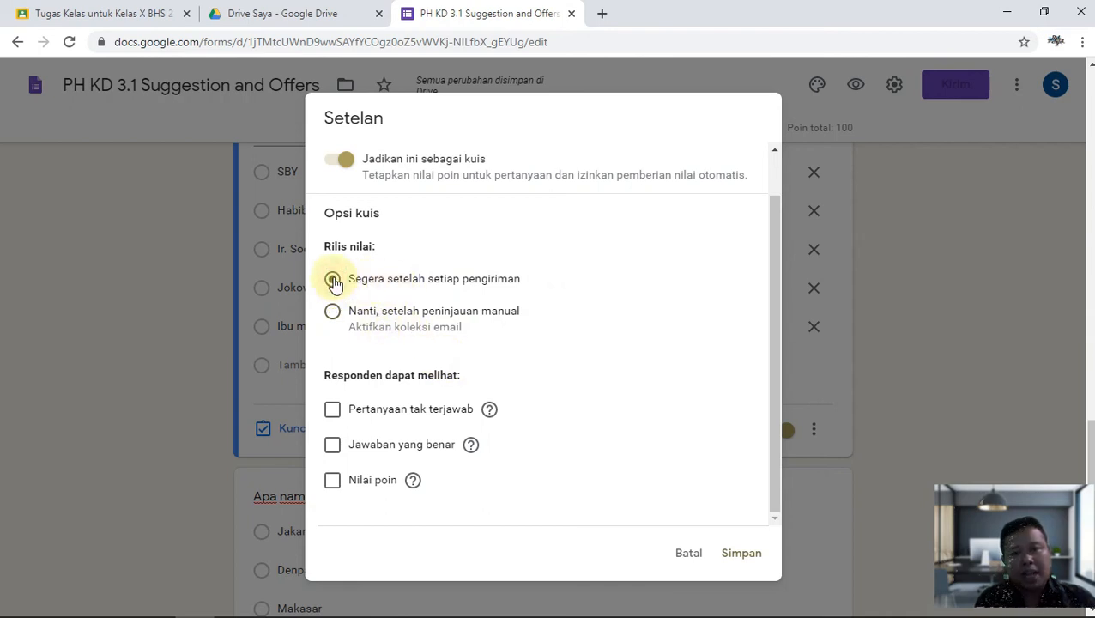
pyautogui.click(766, 554)
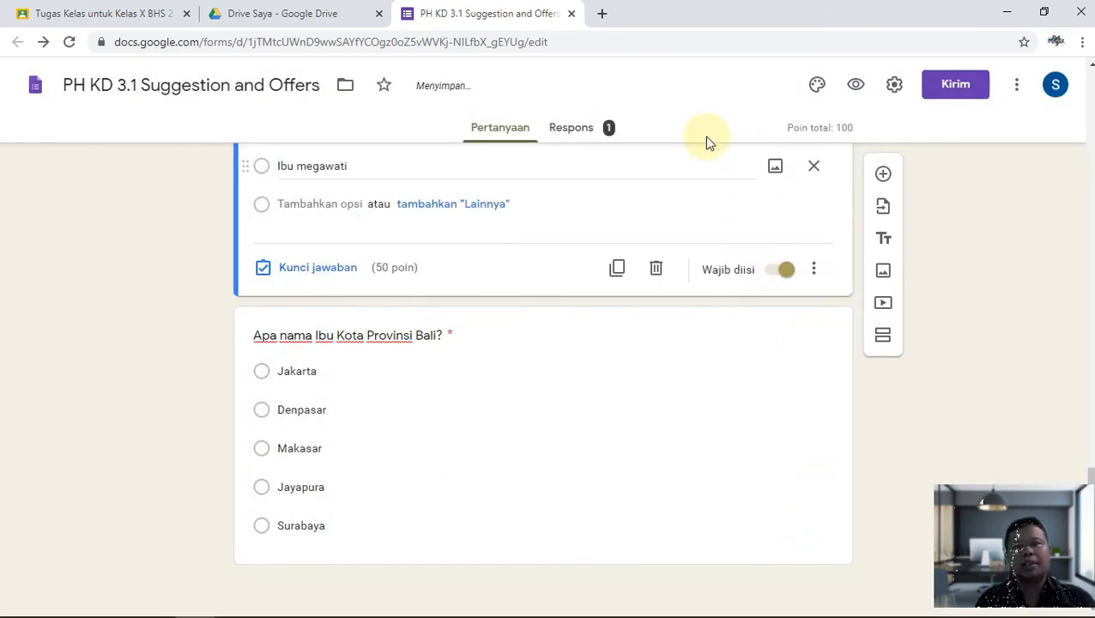
# Check the live preview, then set grade release to later, after manual review, and save.
pyautogui.click(856, 84)
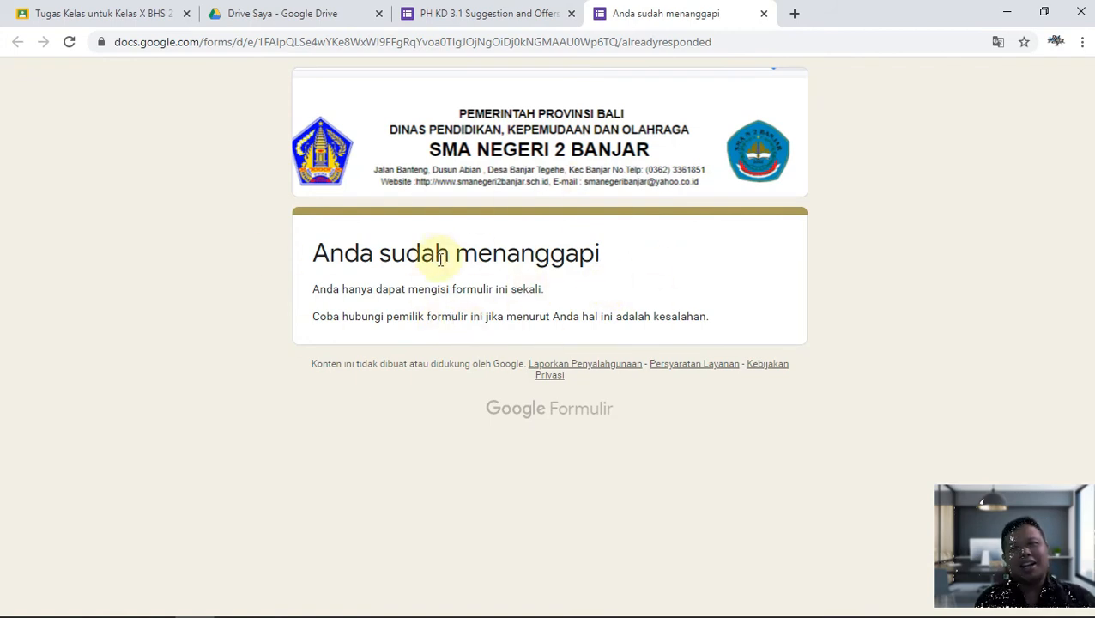
pyautogui.click(764, 16)
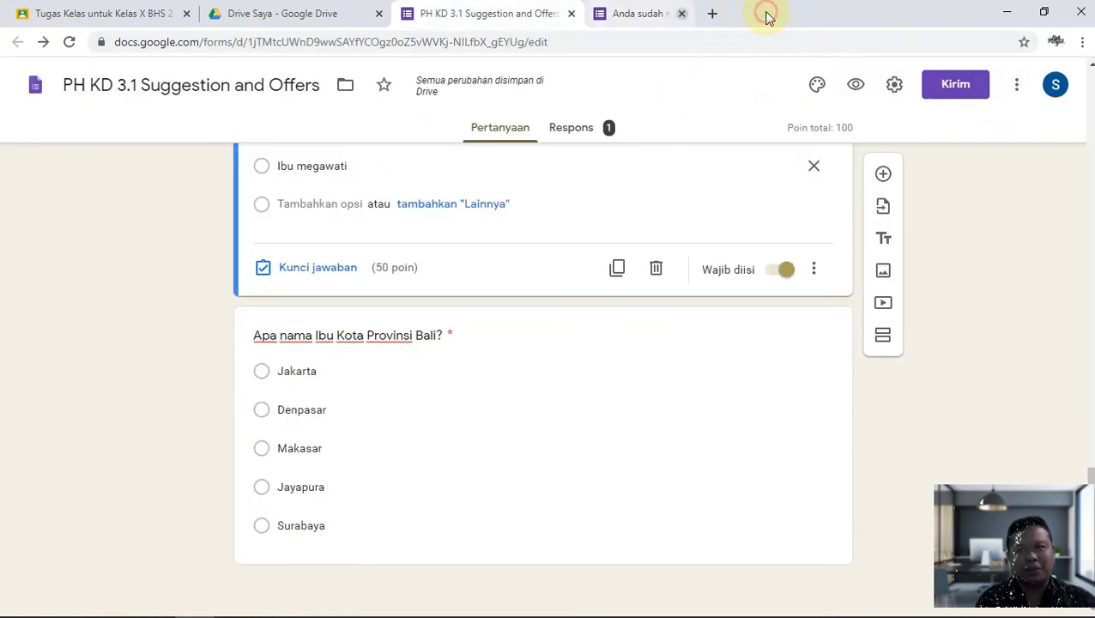
pyautogui.click(897, 85)
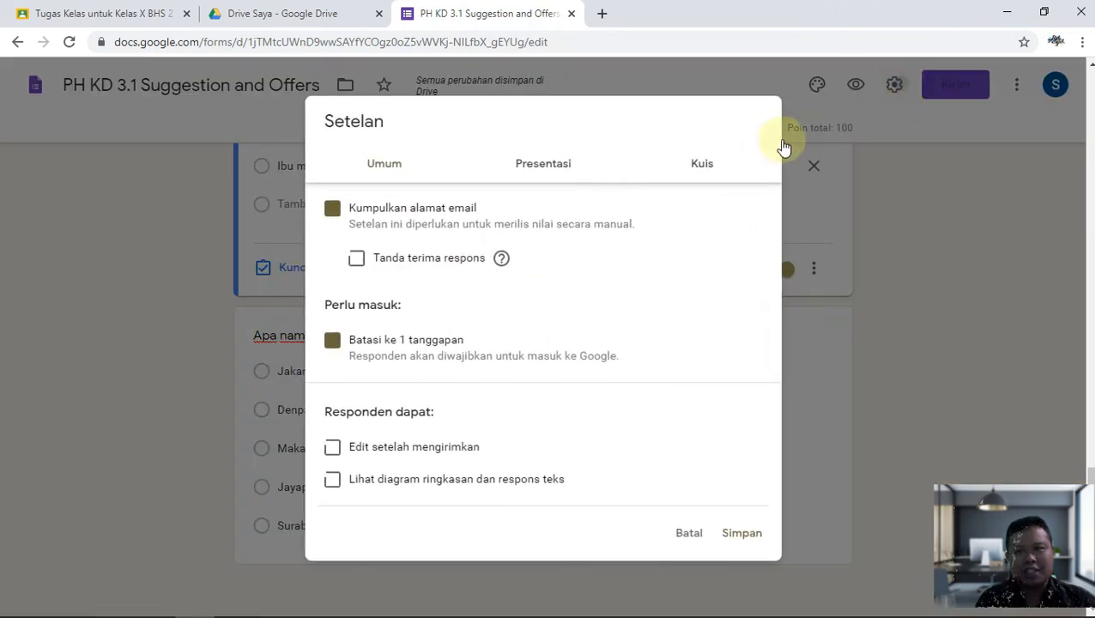
pyautogui.click(696, 163)
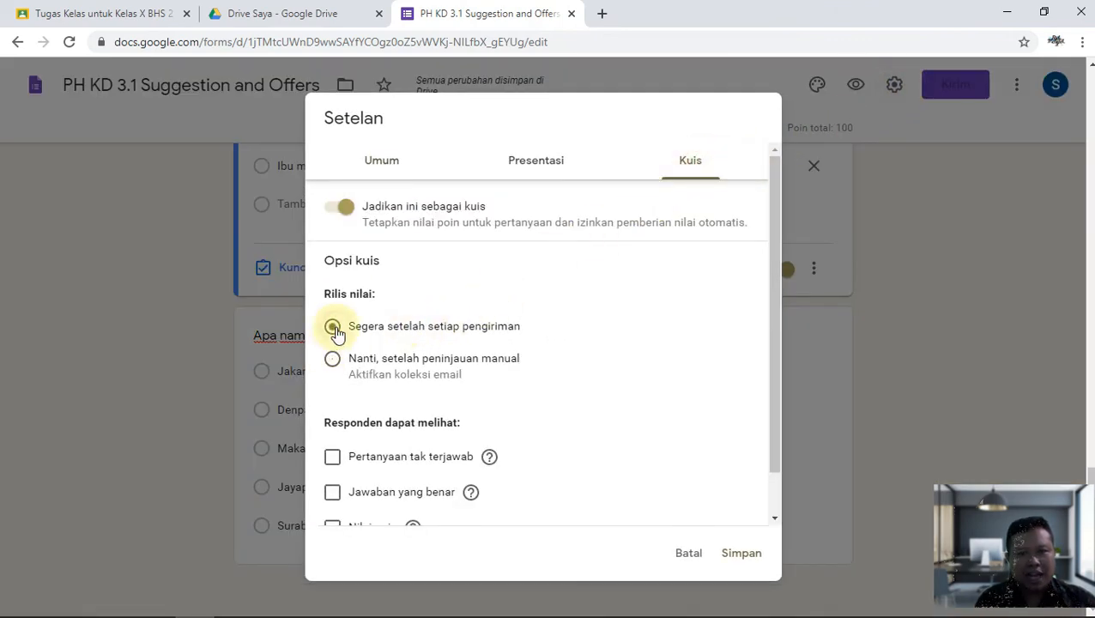
pyautogui.click(332, 359)
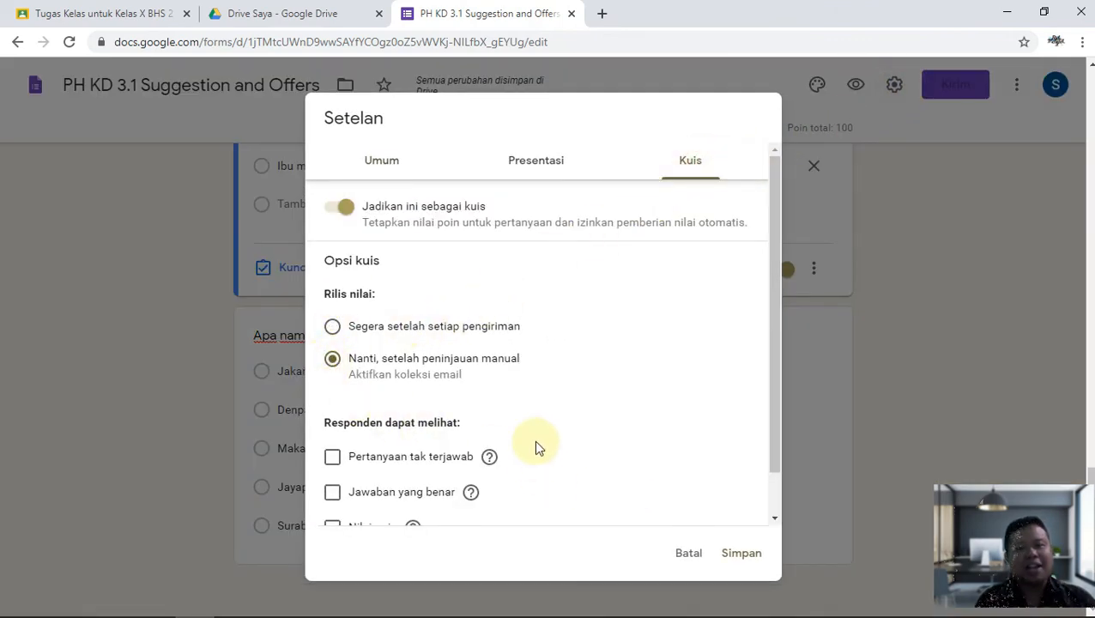
pyautogui.click(743, 554)
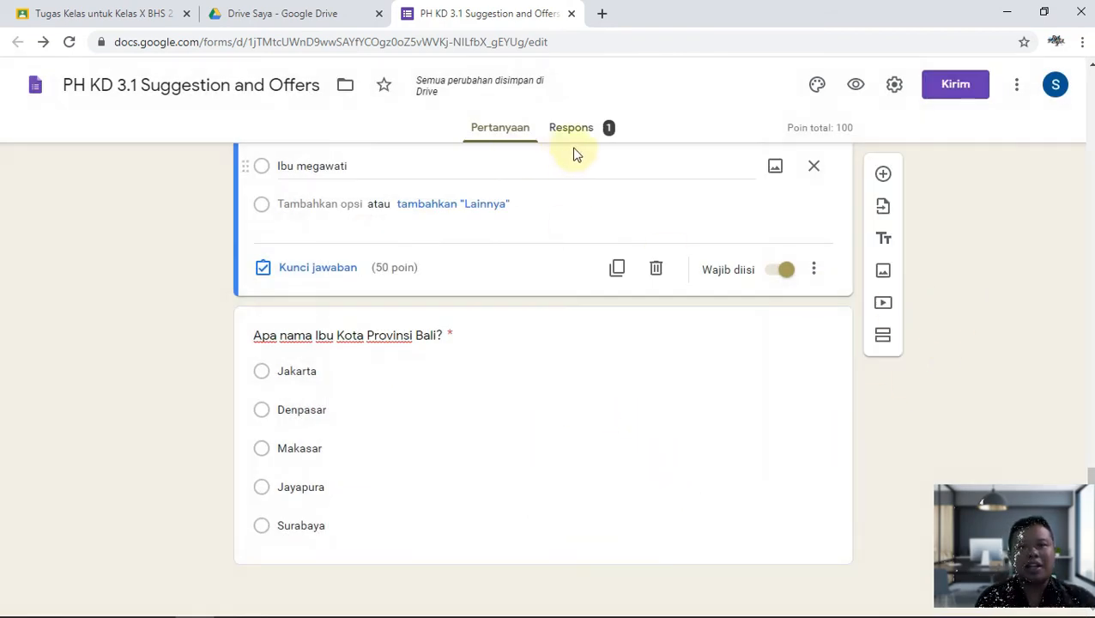
# Show the responses summary, dismiss the per-question tip and choose to link responses to Sheets.
pyautogui.click(594, 136)
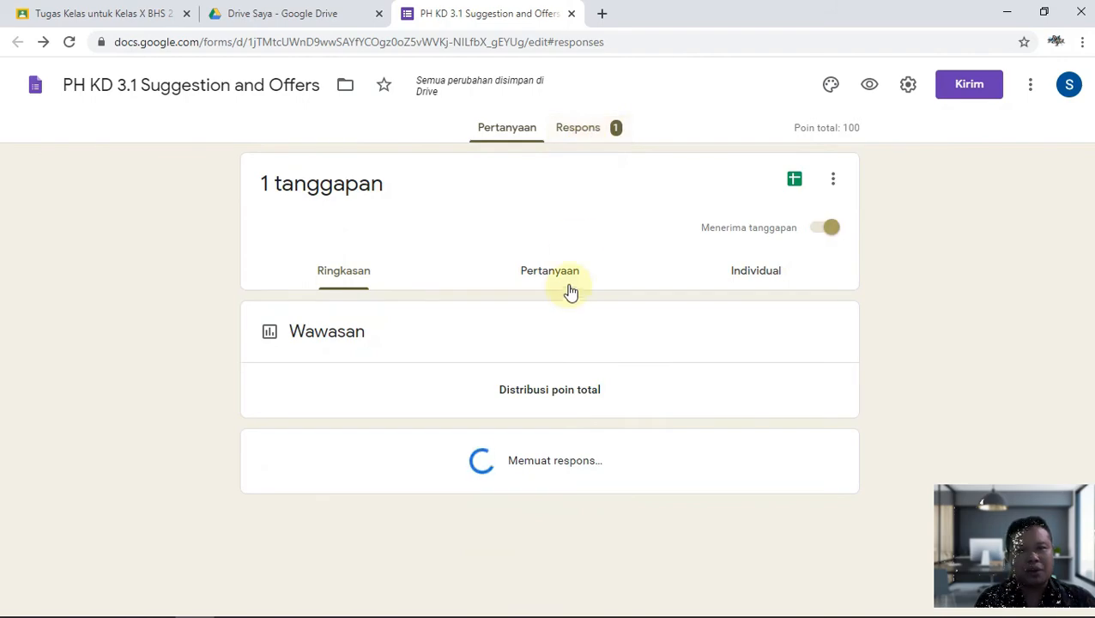
pyautogui.scroll(-4, 569, 317)
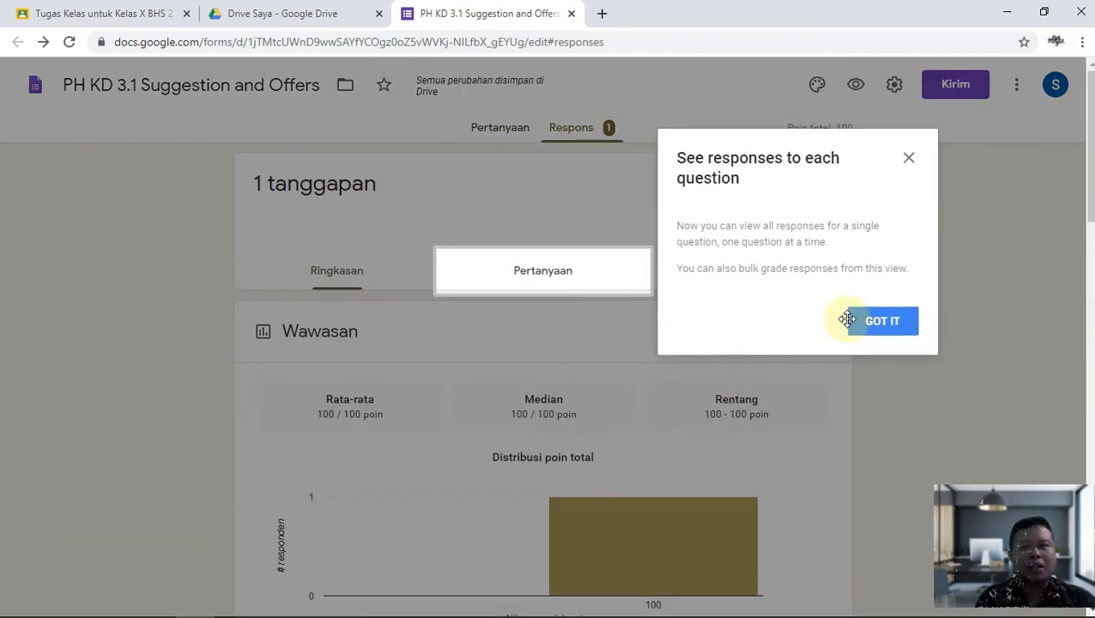
pyautogui.click(899, 336)
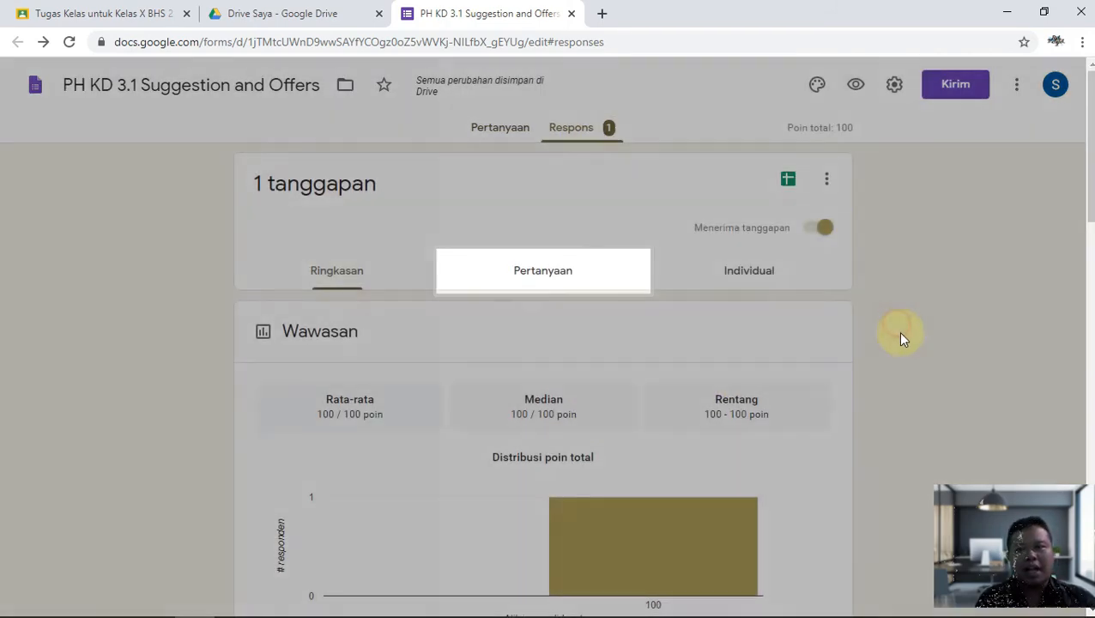
pyautogui.click(790, 180)
# Create the 'PH KD 3.1 Suggestion and Offers (Respons)' spreadsheet, browse its columns and close it.
pyautogui.click(740, 298)
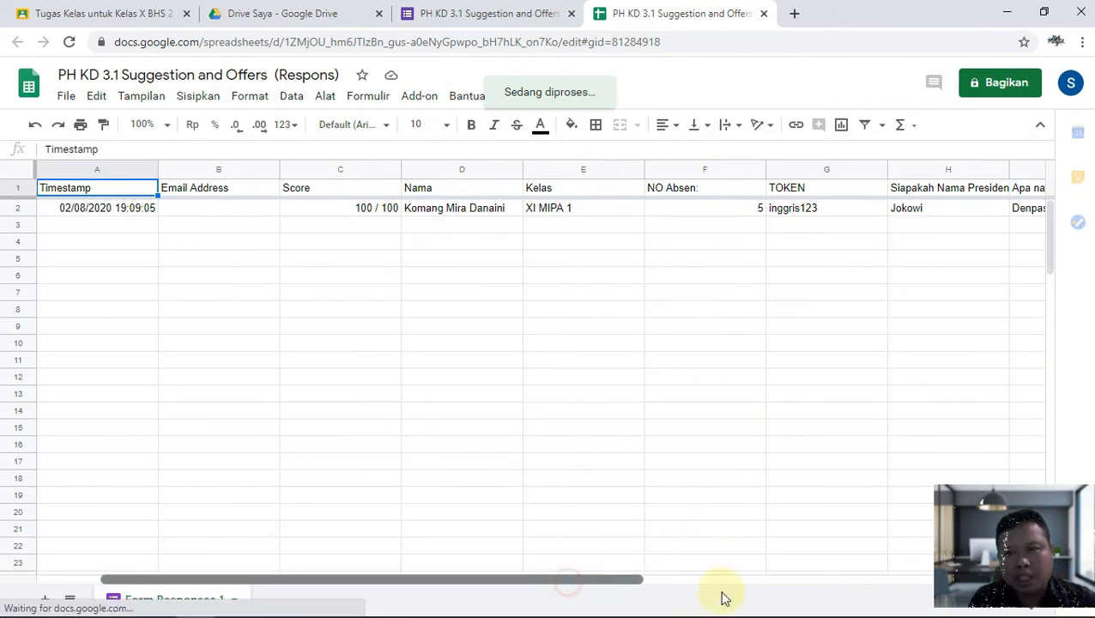
pyautogui.hscroll(3, 772, 596)
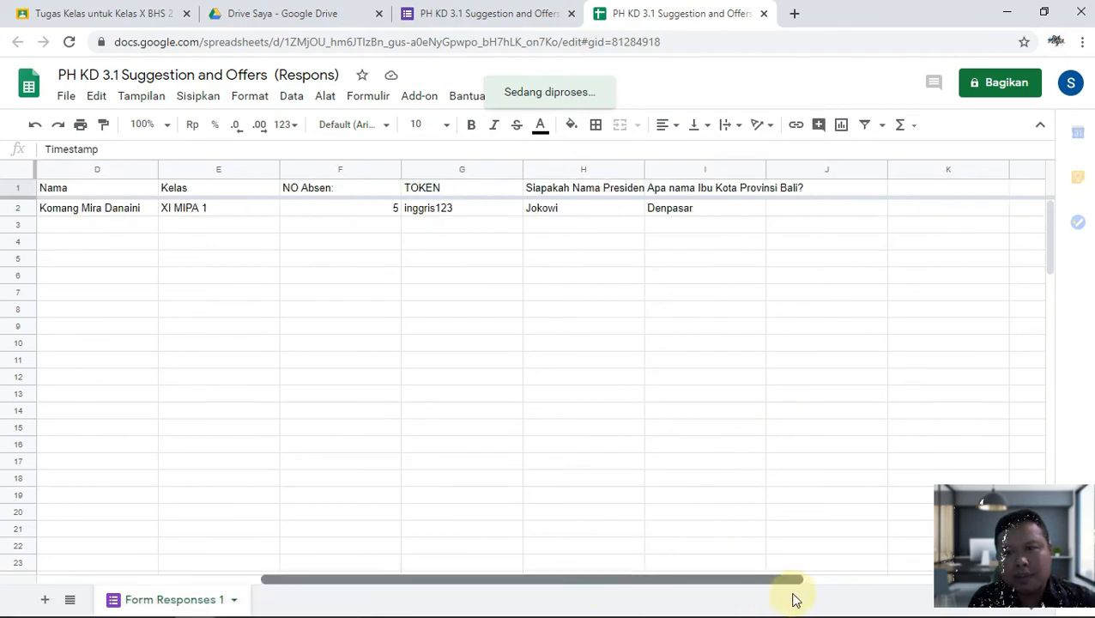
pyautogui.click(763, 13)
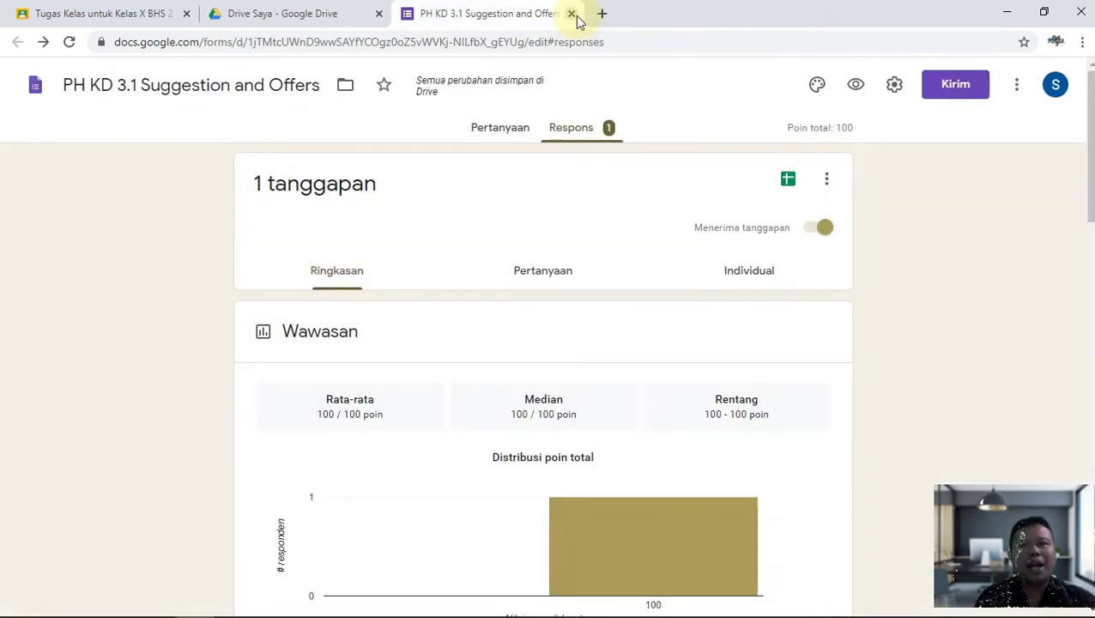
# Copy the quiz's shortened forms.gle link and return to the Classroom assignment draft.
pyautogui.click(960, 94)
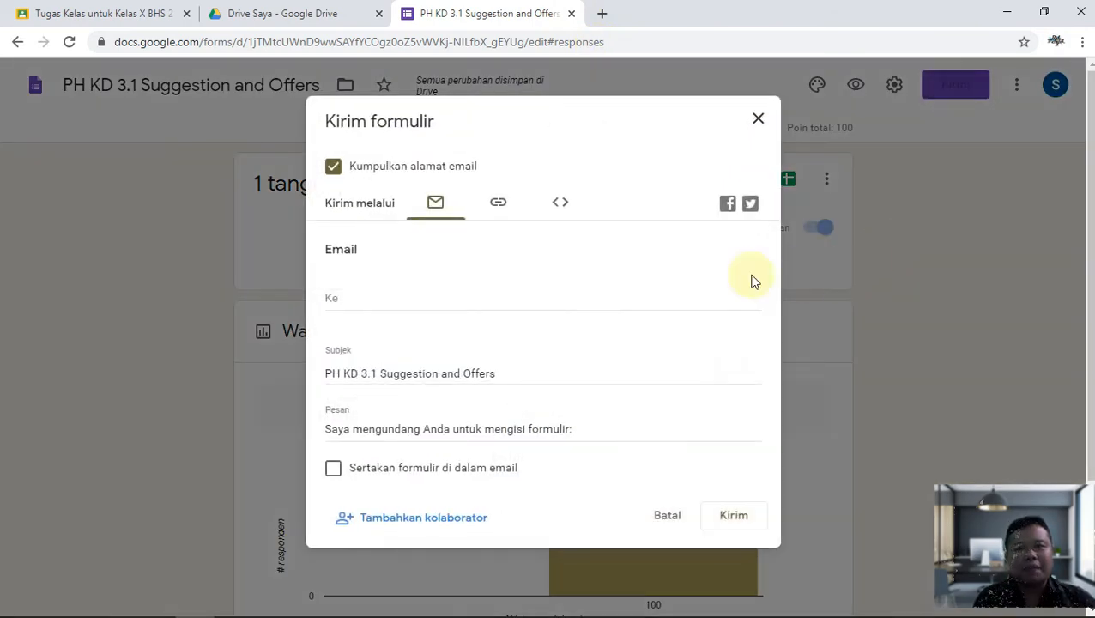
pyautogui.click(499, 204)
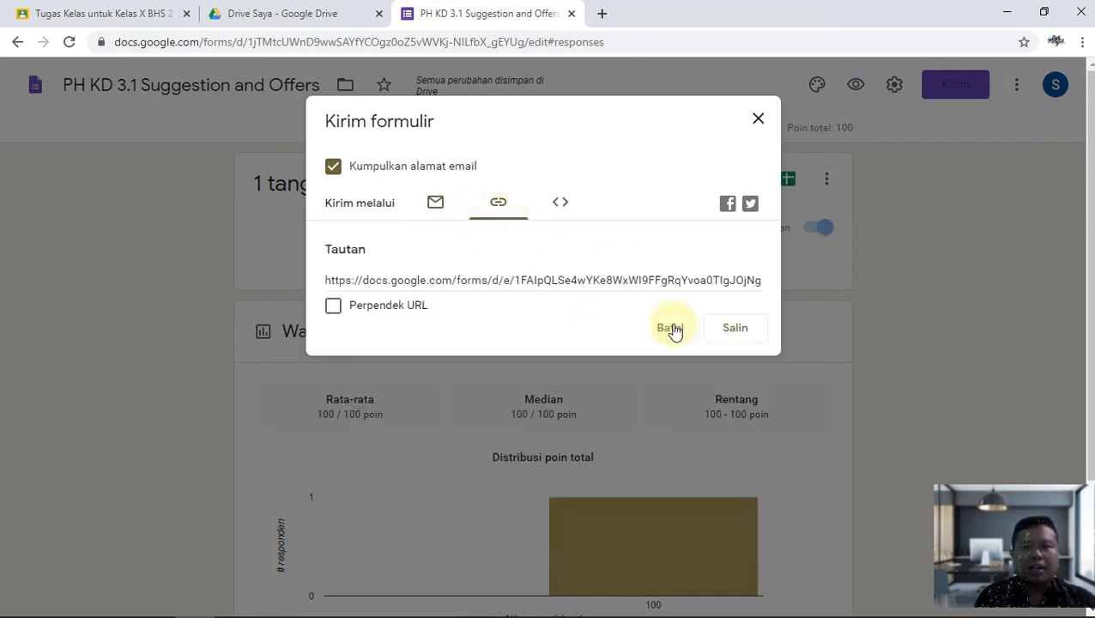
pyautogui.click(335, 307)
pyautogui.click(745, 326)
pyautogui.click(99, 19)
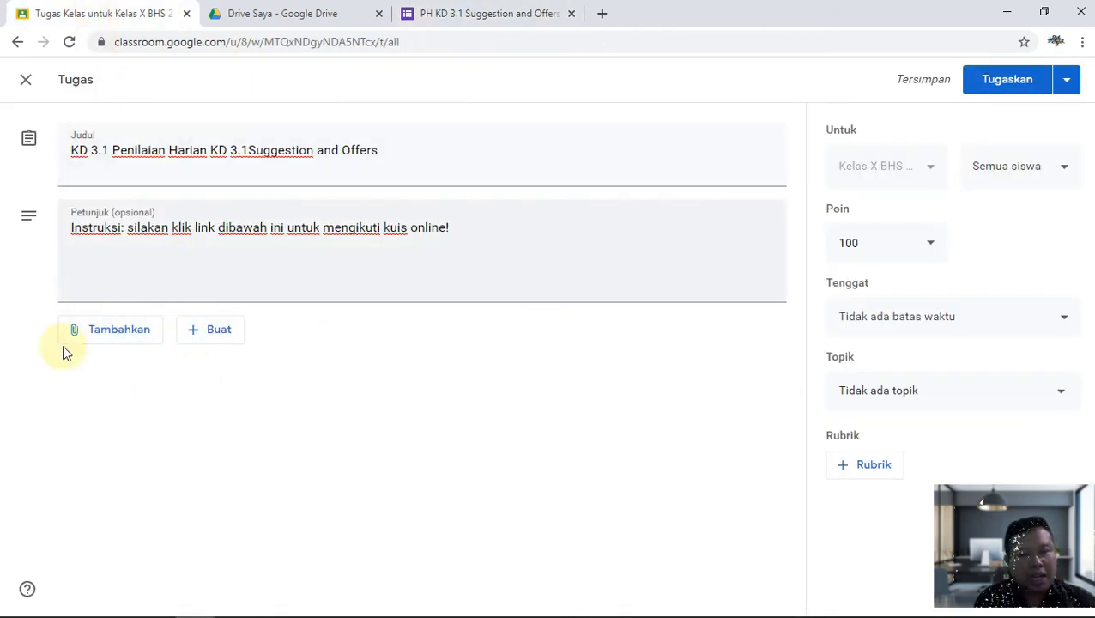
# Attach the copied form link to the assignment.
pyautogui.click(102, 336)
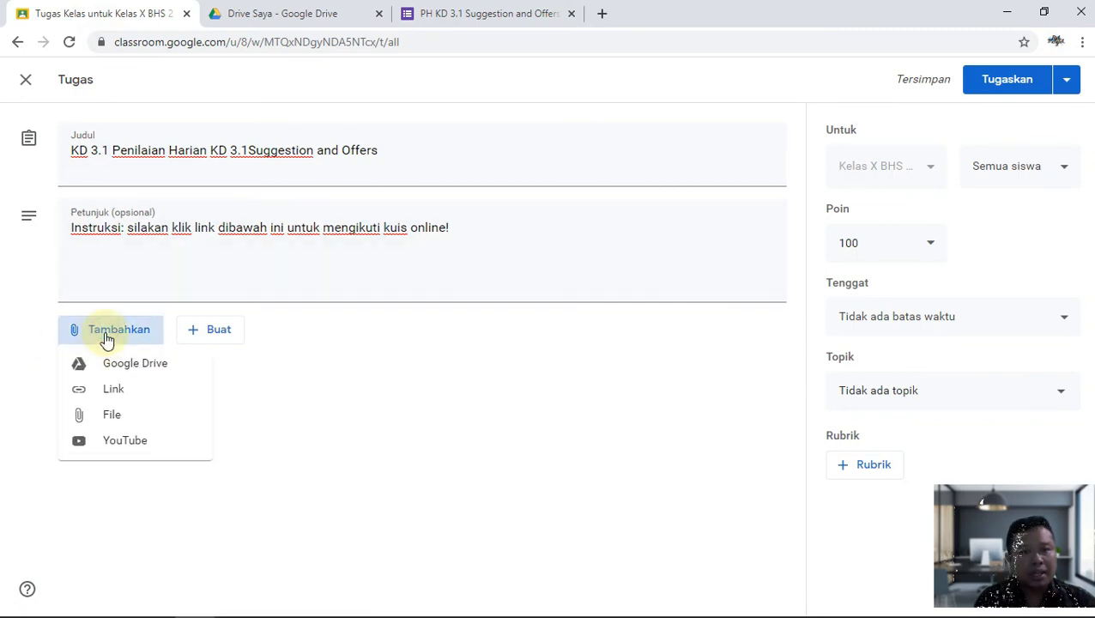
pyautogui.click(121, 391)
pyautogui.click(473, 347)
pyautogui.write('https://forms.gle/vDBej4h82fc7BQ9DA')
pyautogui.click(567, 393)
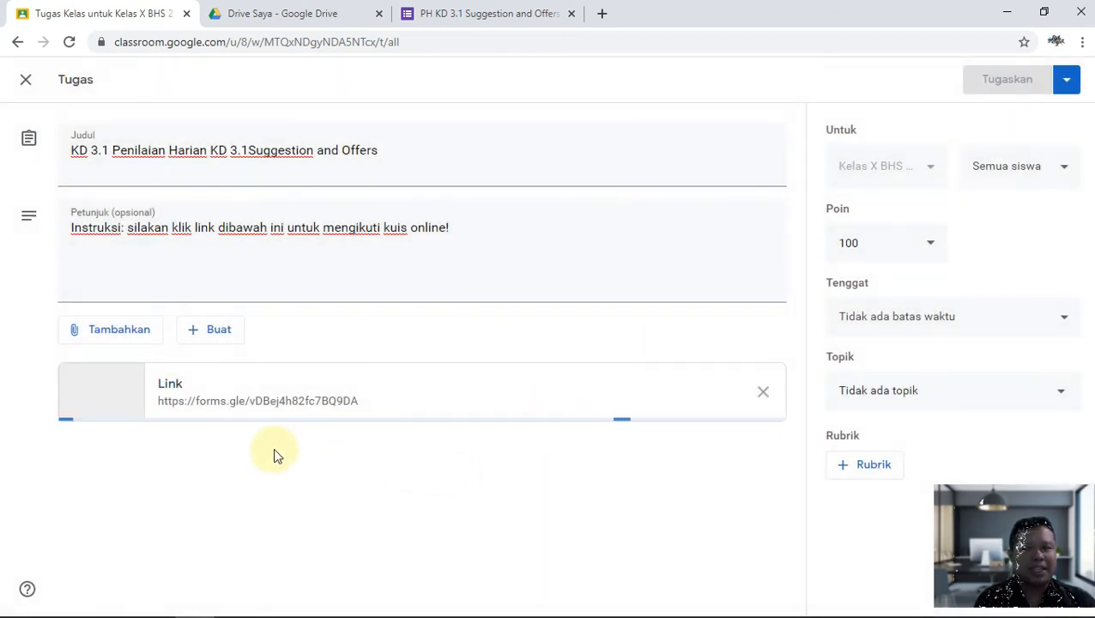
# Set the assignment's due date to 4 August 2020 at 23.59.
pyautogui.click(1067, 82)
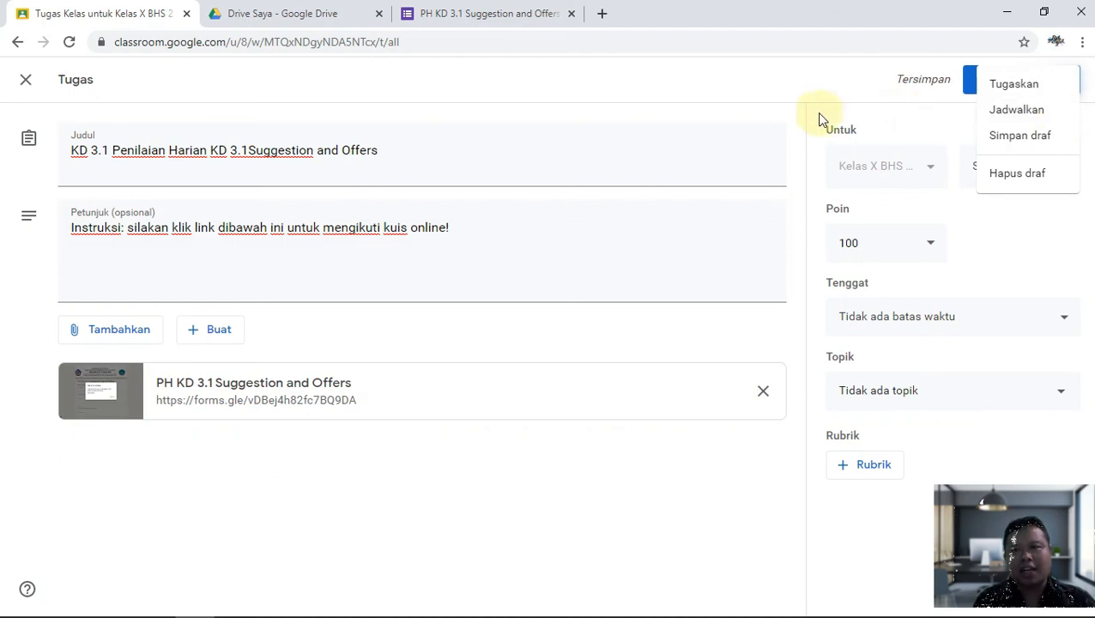
pyautogui.click(781, 93)
pyautogui.click(1067, 87)
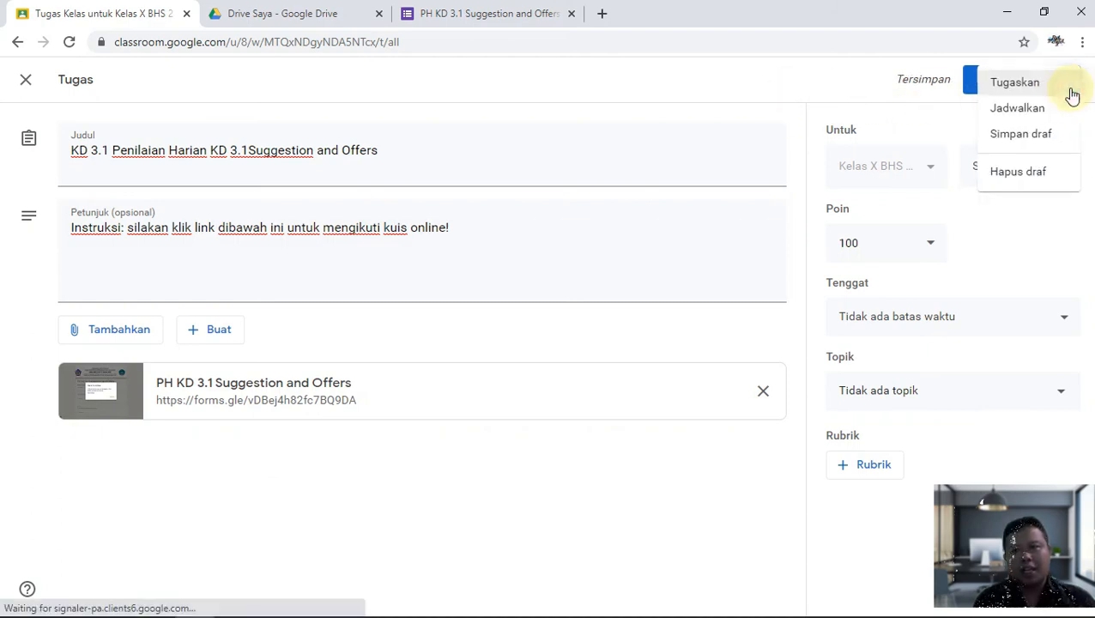
pyautogui.click(815, 107)
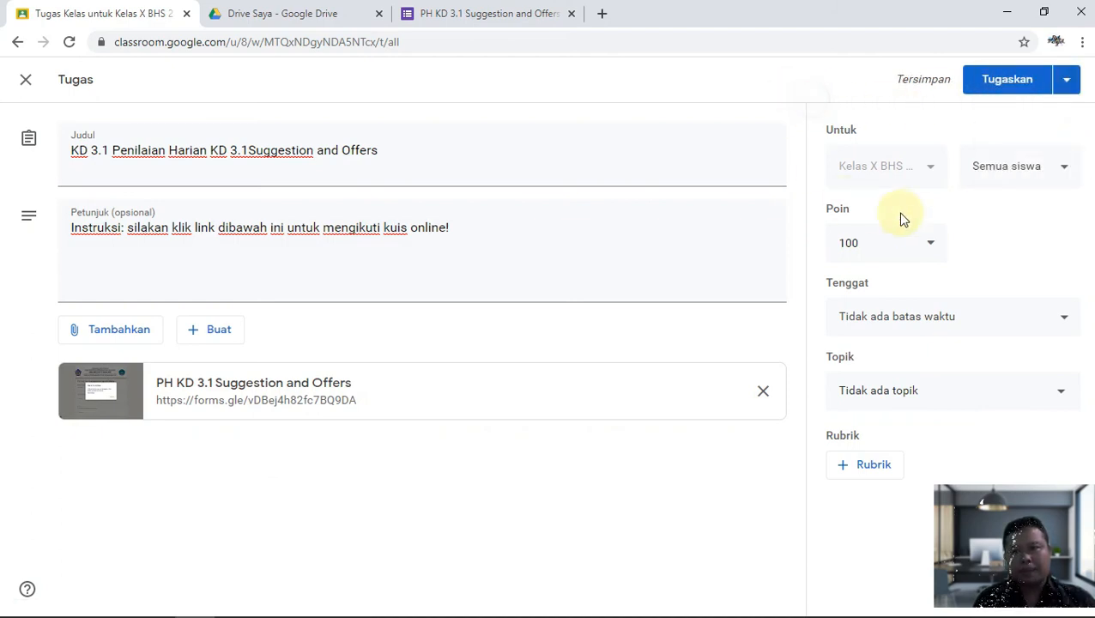
pyautogui.click(933, 249)
pyautogui.click(1001, 263)
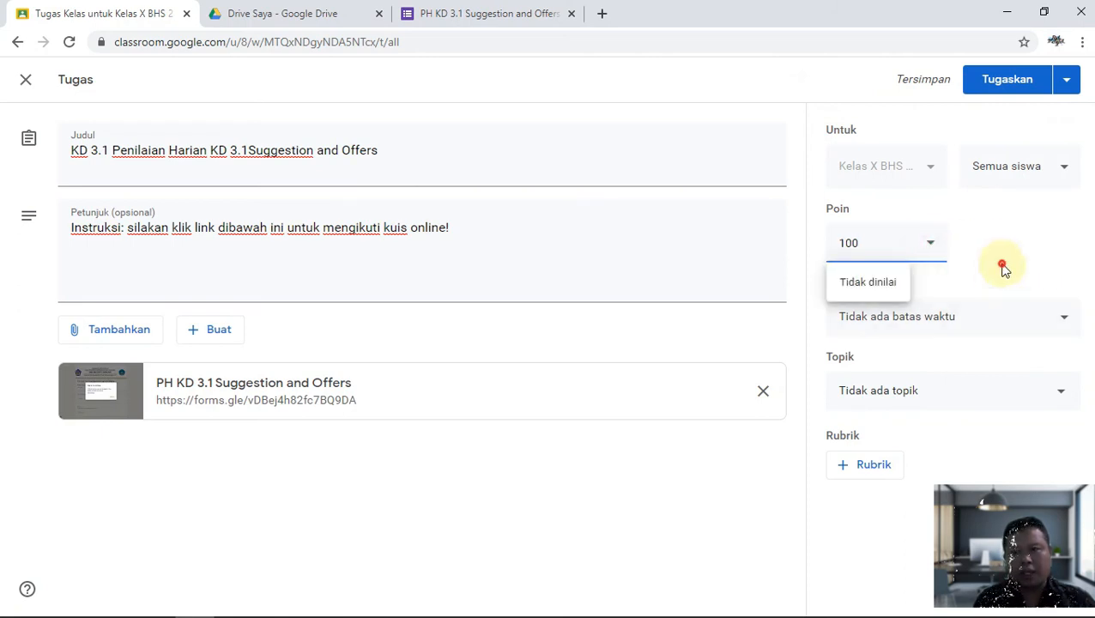
pyautogui.click(967, 331)
pyautogui.click(930, 386)
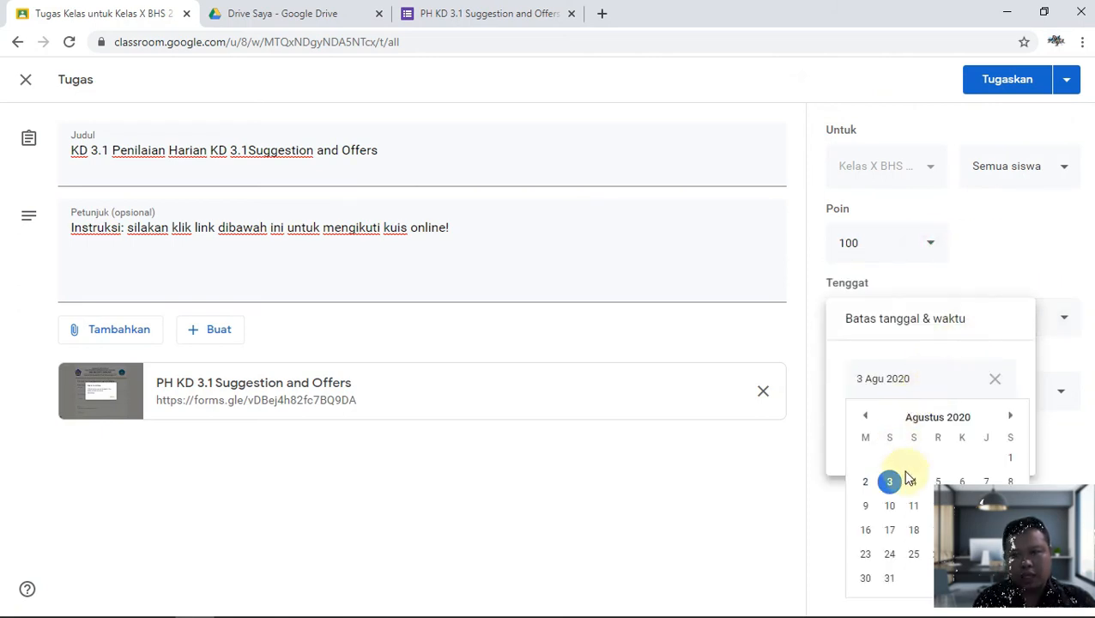
pyautogui.click(915, 484)
pyautogui.click(894, 433)
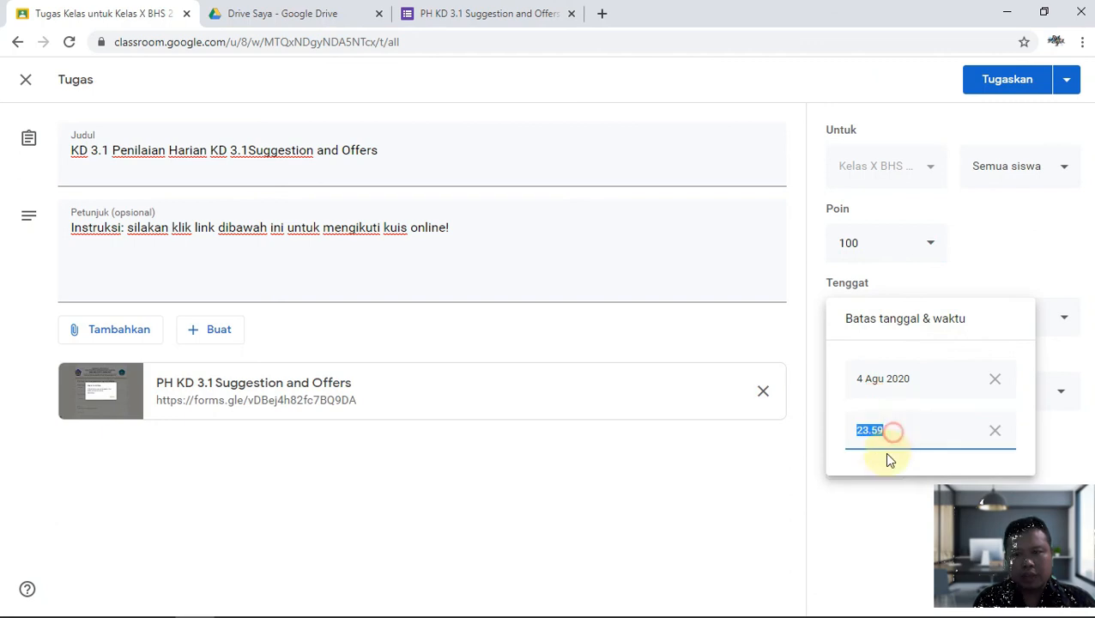
pyautogui.click(744, 485)
# File it under topic KD 3.1 Offes and Suggestion and start a new rubric.
pyautogui.click(901, 405)
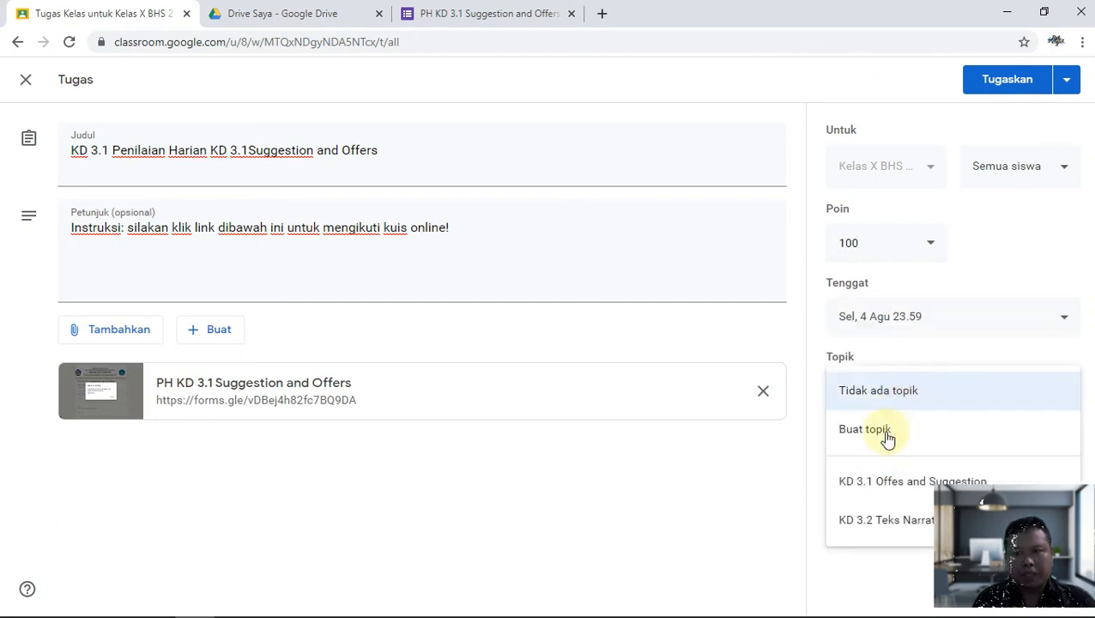
pyautogui.click(877, 490)
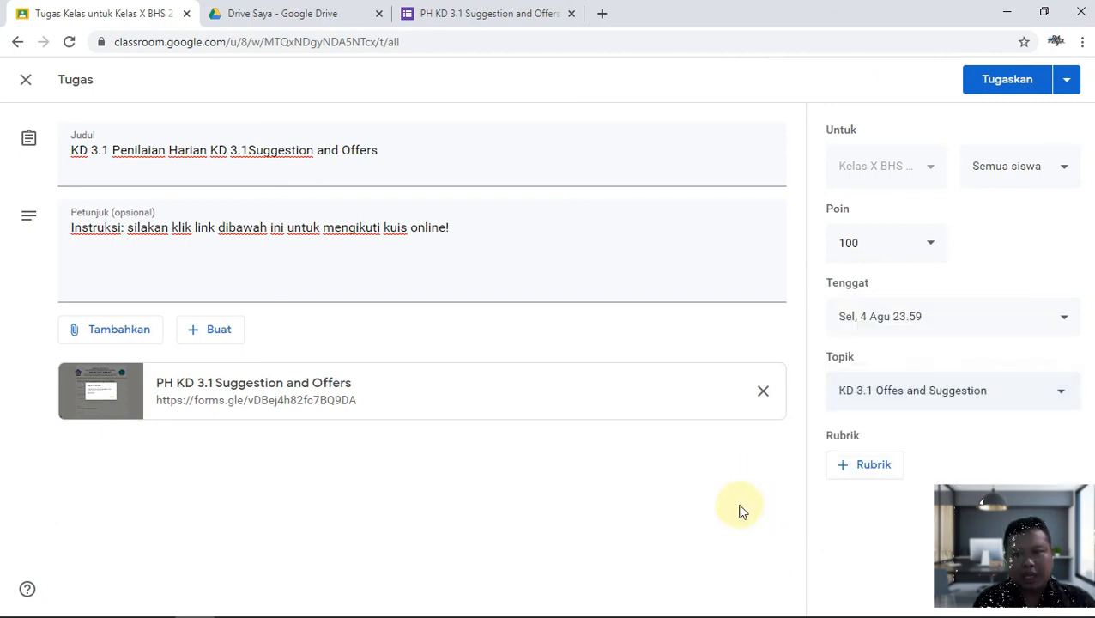
pyautogui.click(856, 465)
pyautogui.click(863, 505)
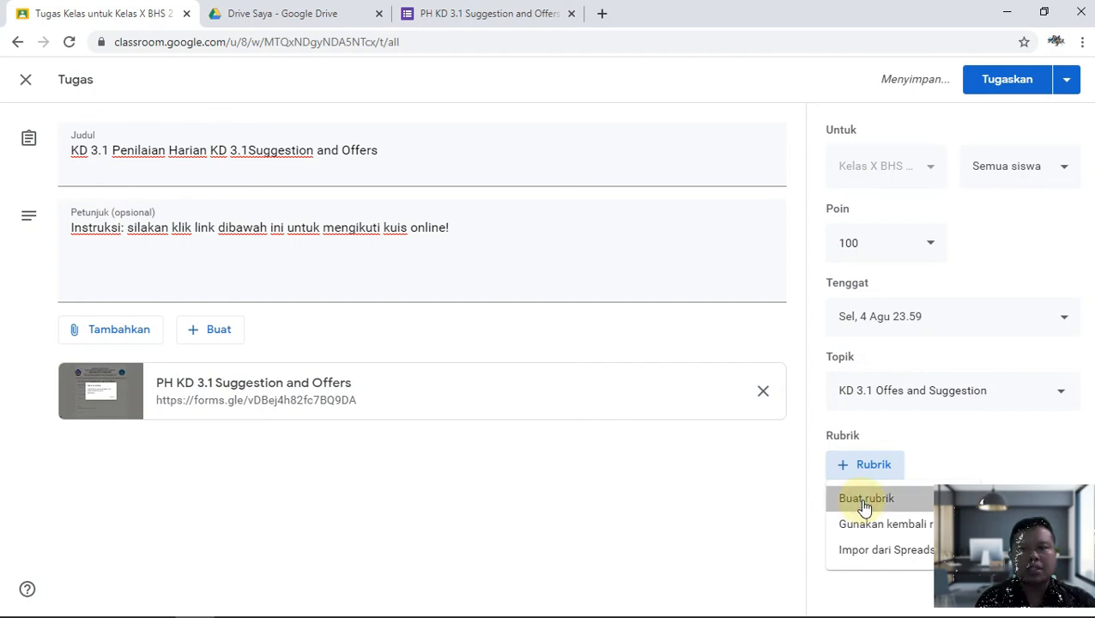
# Title the criterion 'PH 3.1Suggestion and Offers' and use the title text as its description.
pyautogui.click(136, 313)
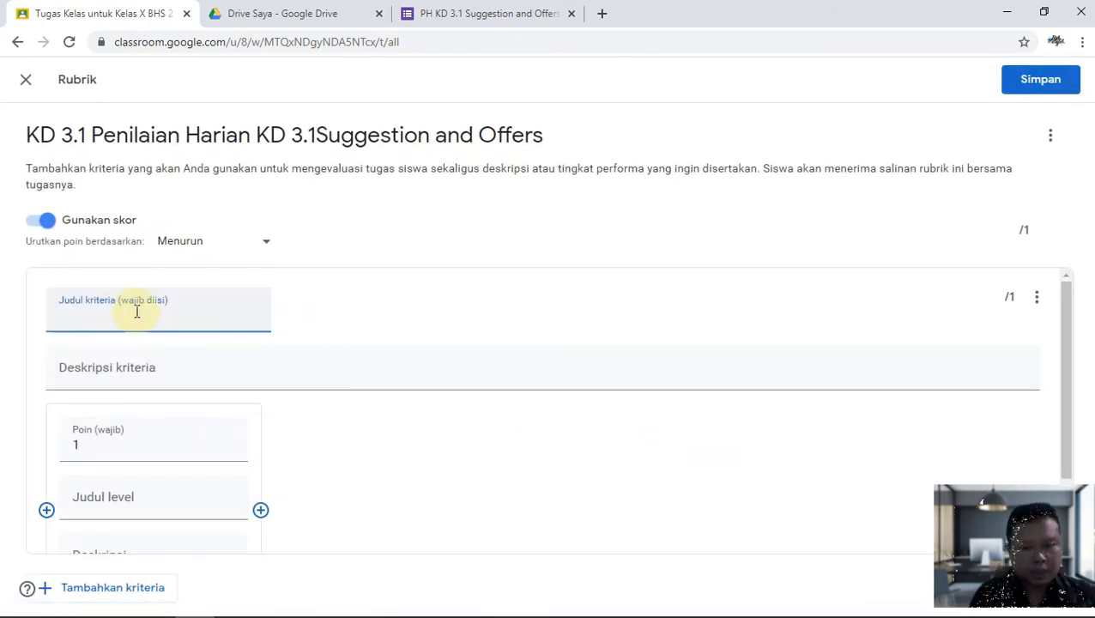
pyautogui.write('PH')
pyautogui.write('https://forms.gle/vDBej4h82fc7BQ9DA')
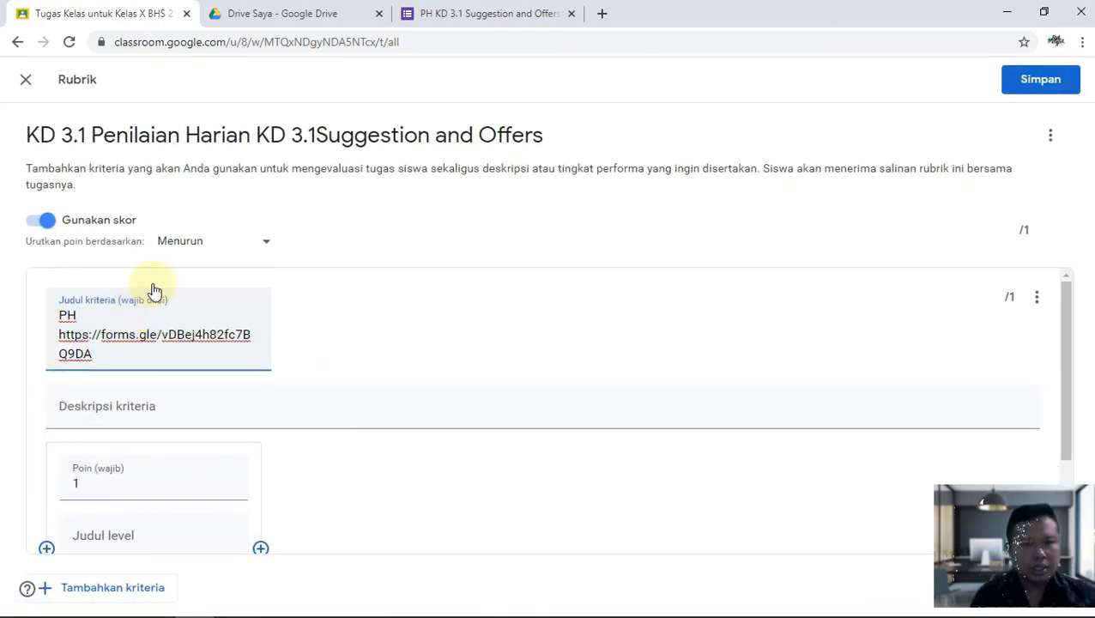
pyautogui.moveTo(558, 134); pyautogui.dragTo(294, 137)
pyautogui.hotkey('ctrl', 'c')
pyautogui.moveTo(94, 354); pyautogui.dragTo(44, 335)
pyautogui.hotkey('ctrl', 'v')
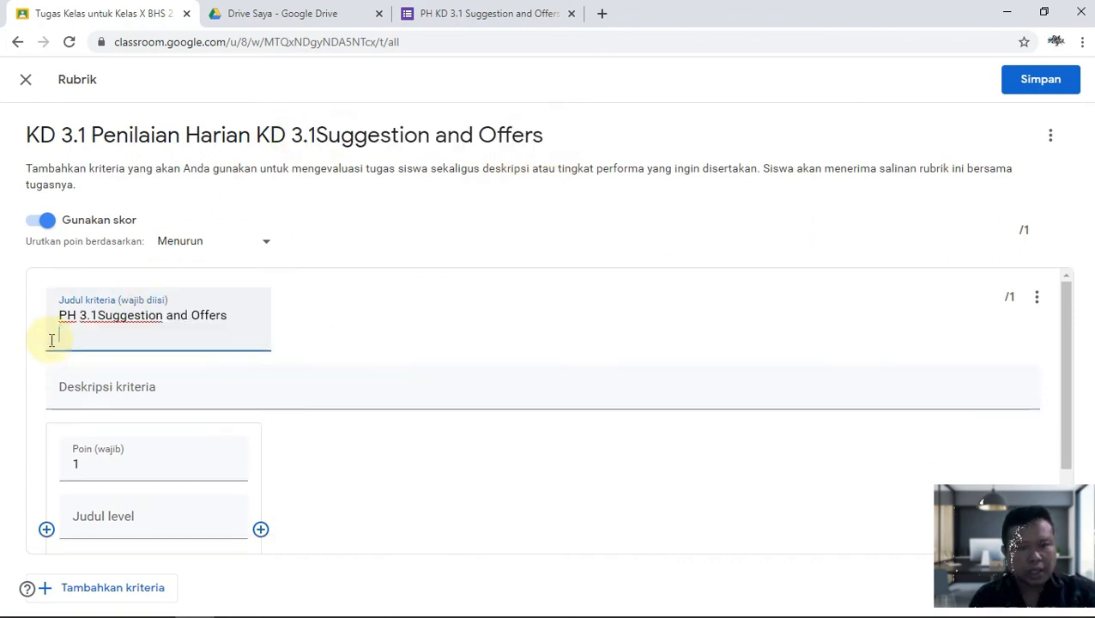
pyautogui.click(101, 386)
pyautogui.hotkey('ctrl', 'v')
# Give the criterion 68 points, fill level title and description with PH-prefixed title text, and save.
pyautogui.click(106, 491)
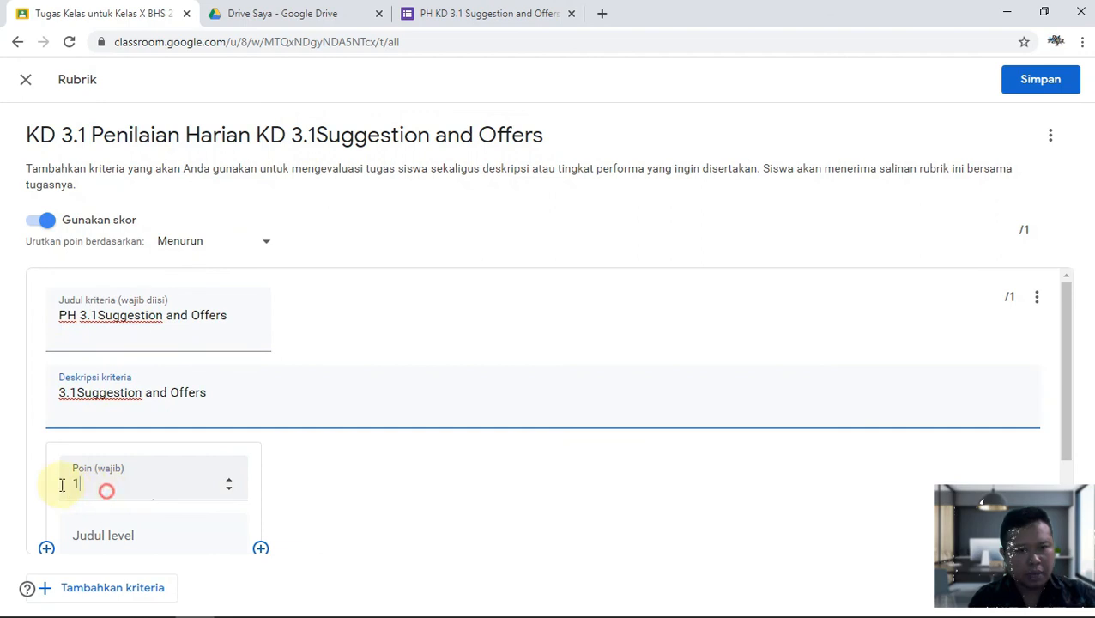
pyautogui.moveTo(71, 491); pyautogui.dragTo(63, 493)
pyautogui.click(98, 515)
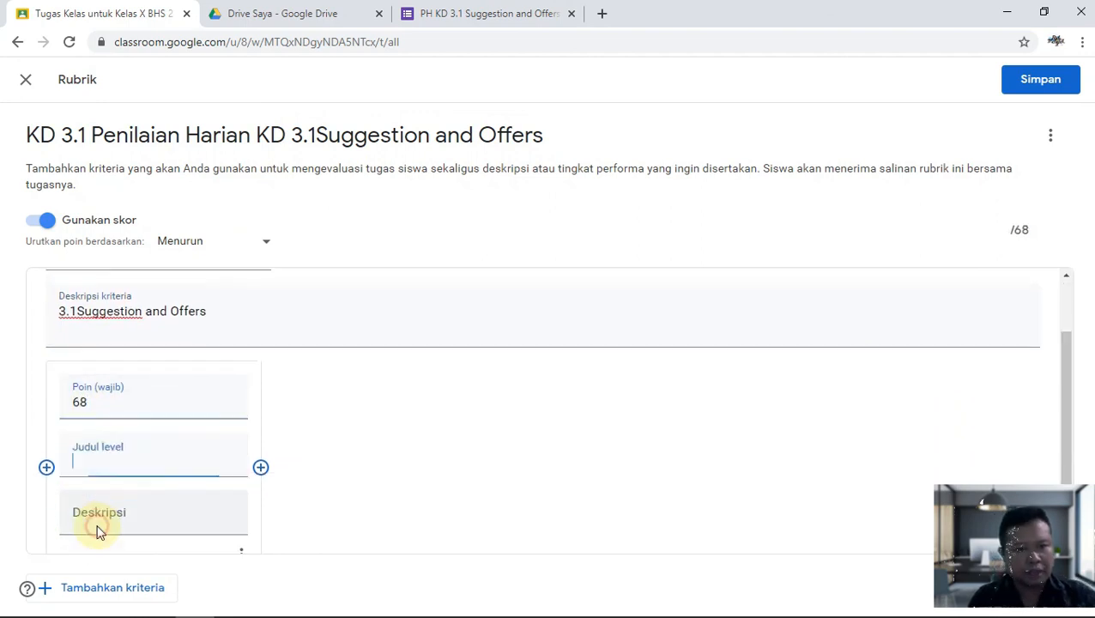
pyautogui.hotkey('ctrl', 'v')
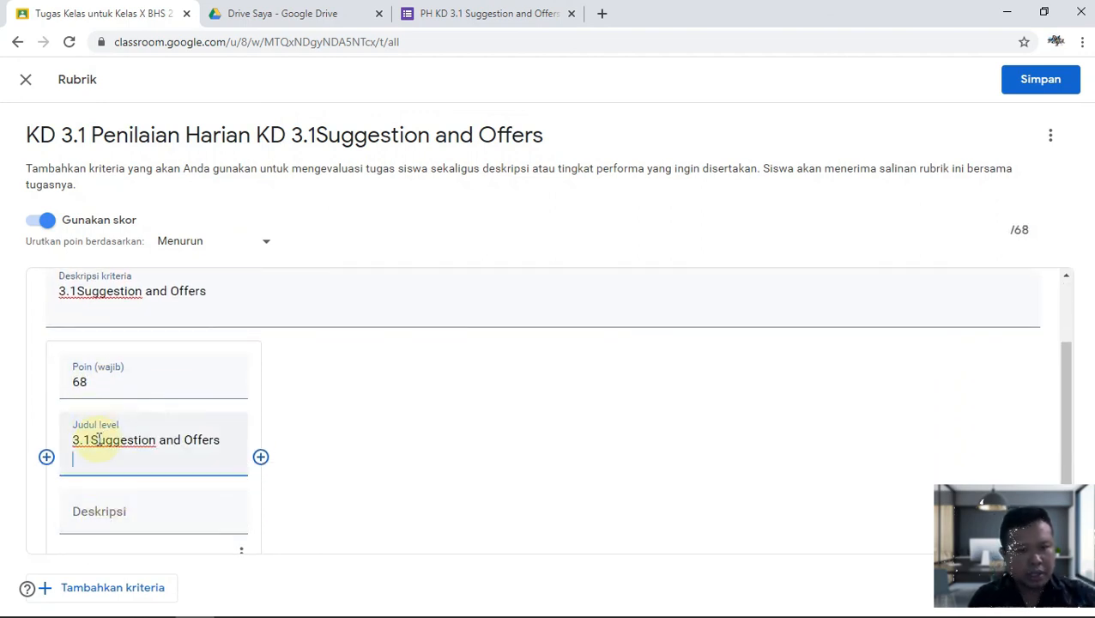
pyautogui.moveTo(90, 440); pyautogui.dragTo(21, 445)
pyautogui.write('PH')
pyautogui.click(92, 511)
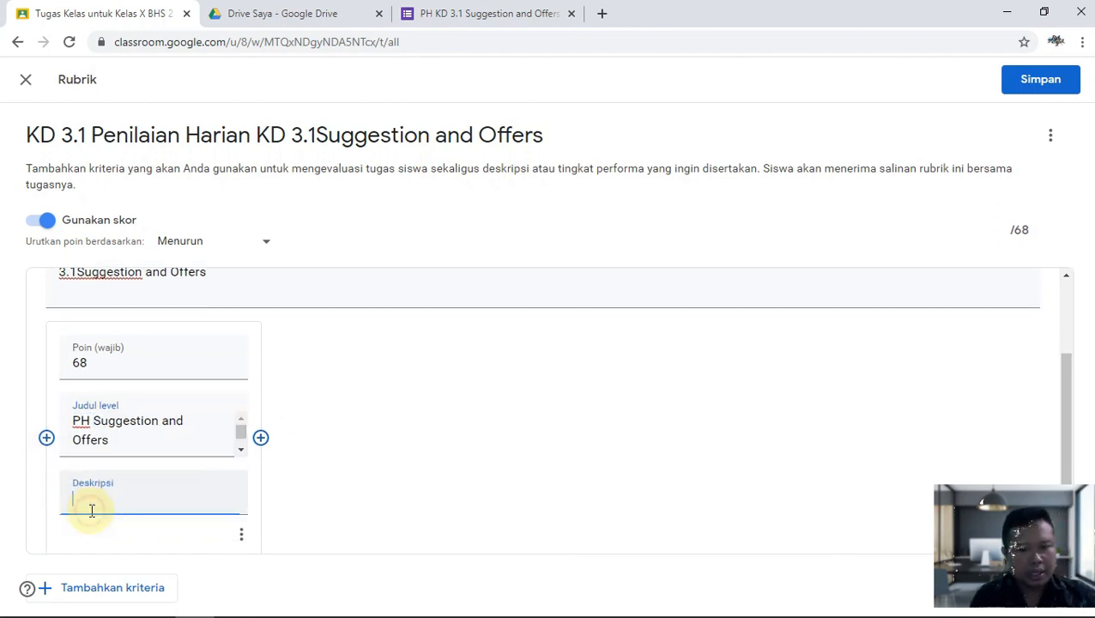
pyautogui.hotkey('ctrl', 'v')
pyautogui.moveTo(86, 499); pyautogui.dragTo(58, 497)
pyautogui.write('PH')
pyautogui.scroll(-1, 381, 513)
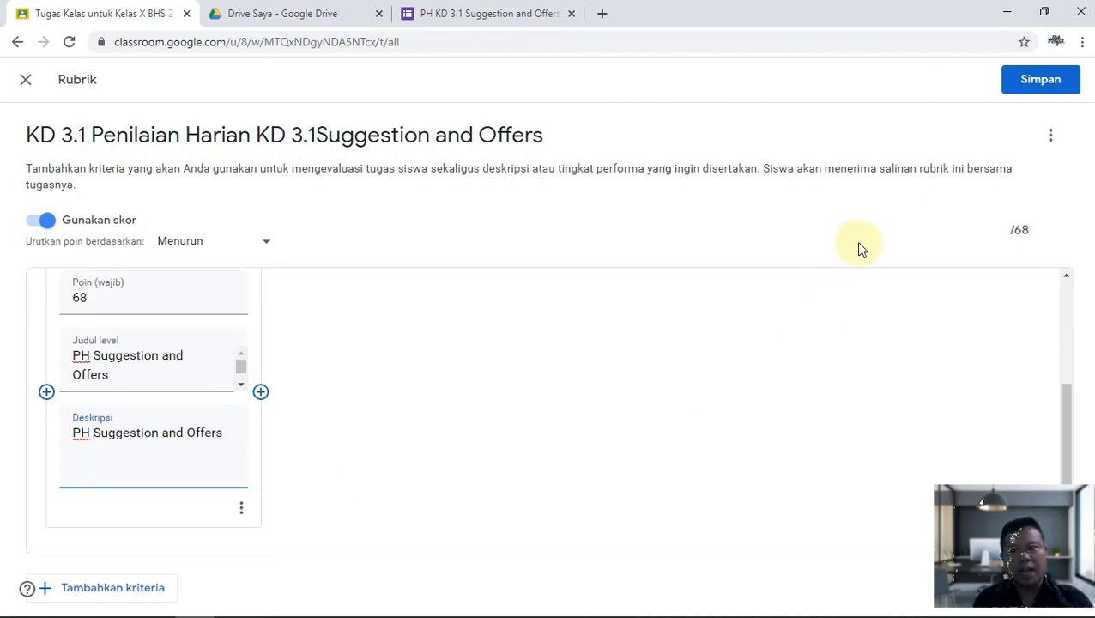
pyautogui.click(1030, 83)
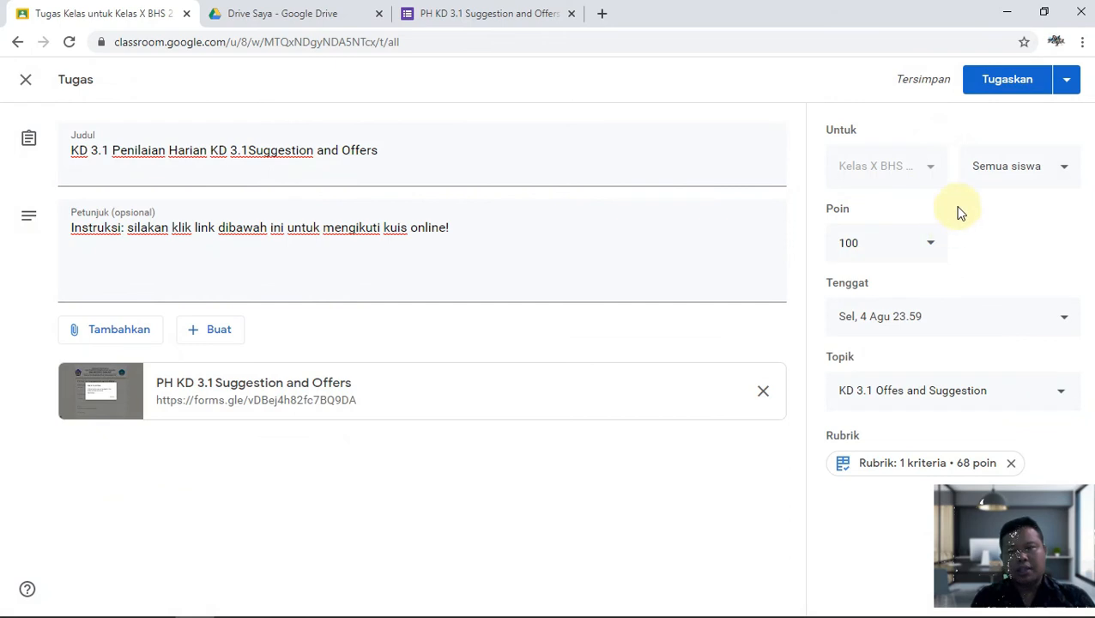
# Schedule the quiz assignment for tomorrow at 08.00.
pyautogui.click(1064, 84)
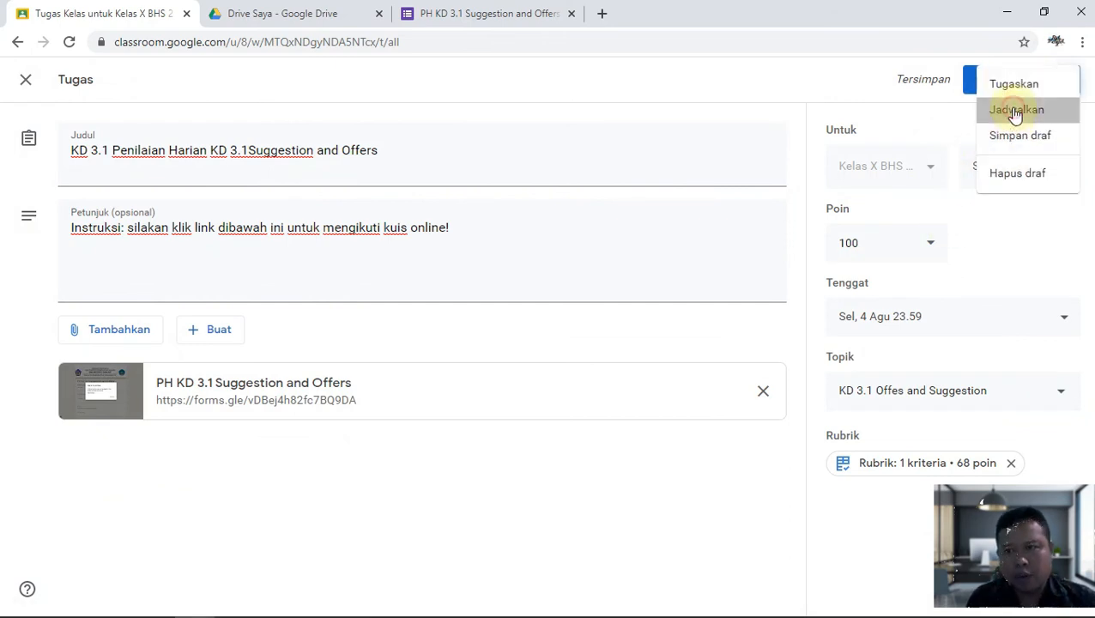
pyautogui.click(1012, 110)
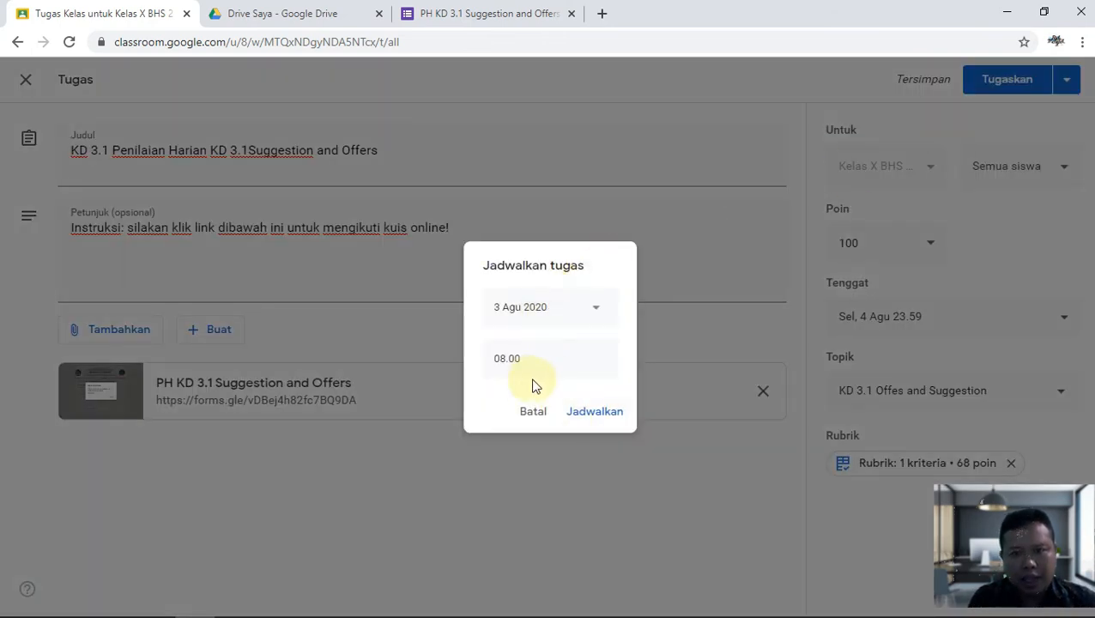
pyautogui.click(576, 413)
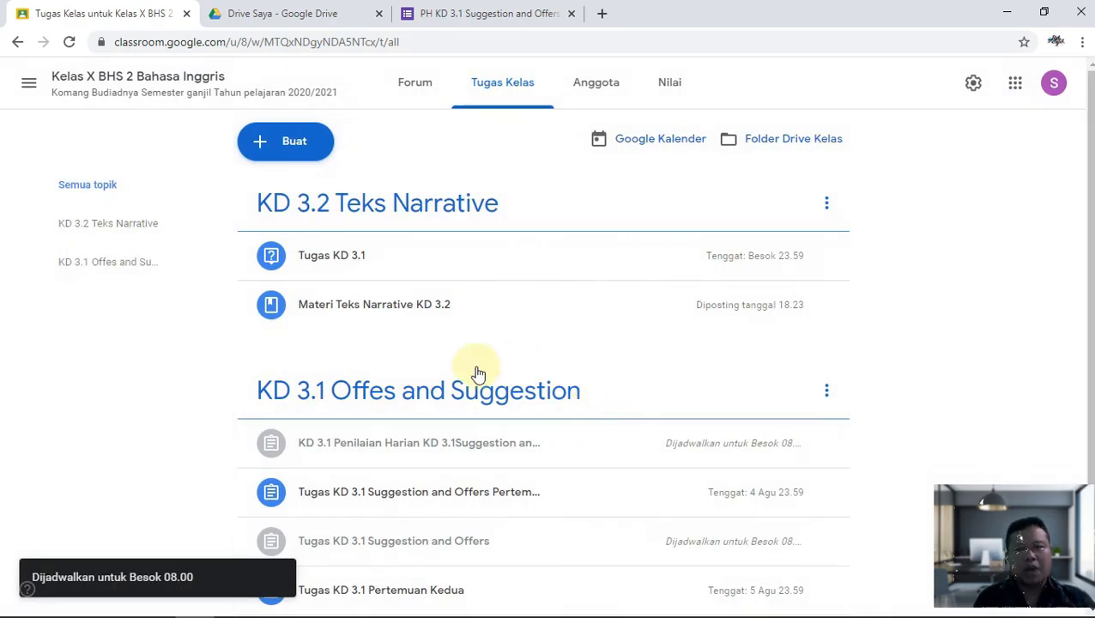
pyautogui.scroll(-1, 480, 377)
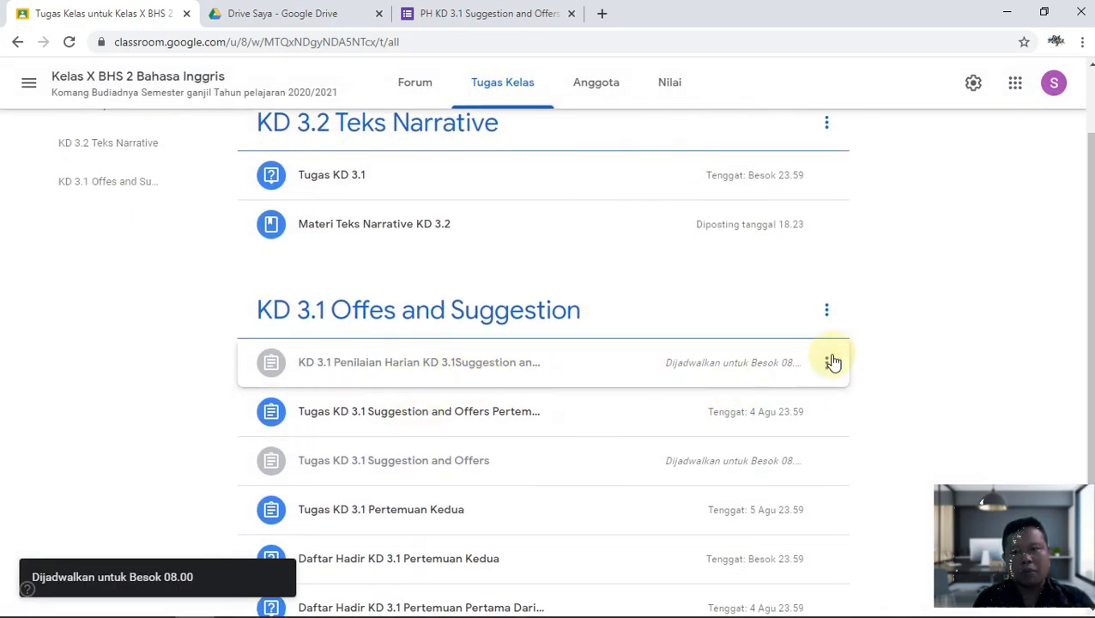
# Remove the schedule and assign the quiz to students immediately.
pyautogui.click(828, 360)
pyautogui.click(773, 400)
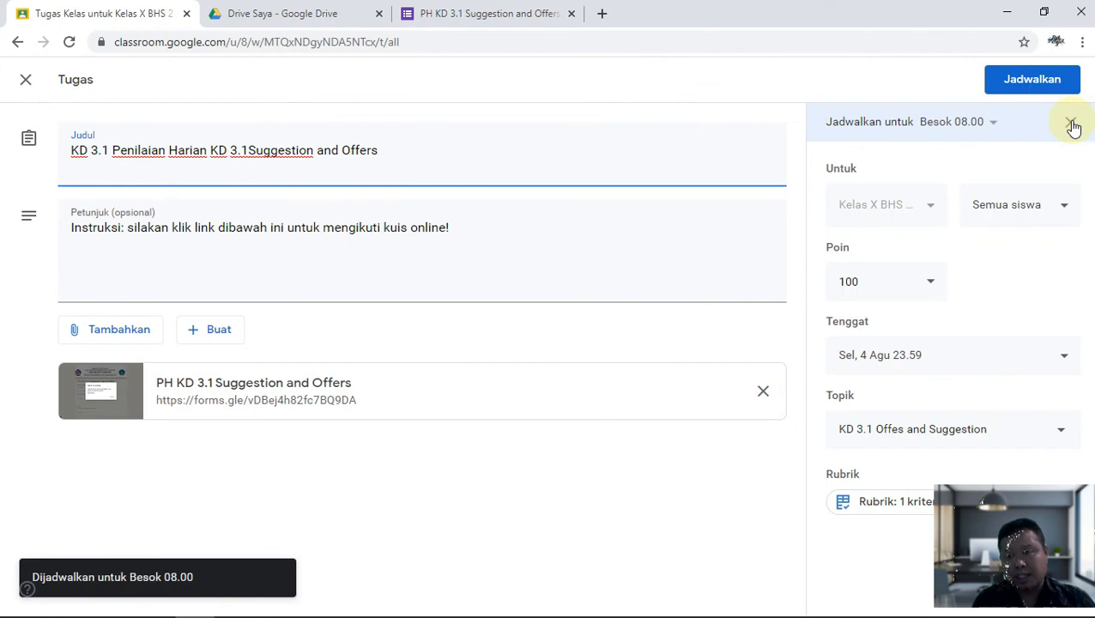
pyautogui.click(1073, 127)
pyautogui.click(1006, 79)
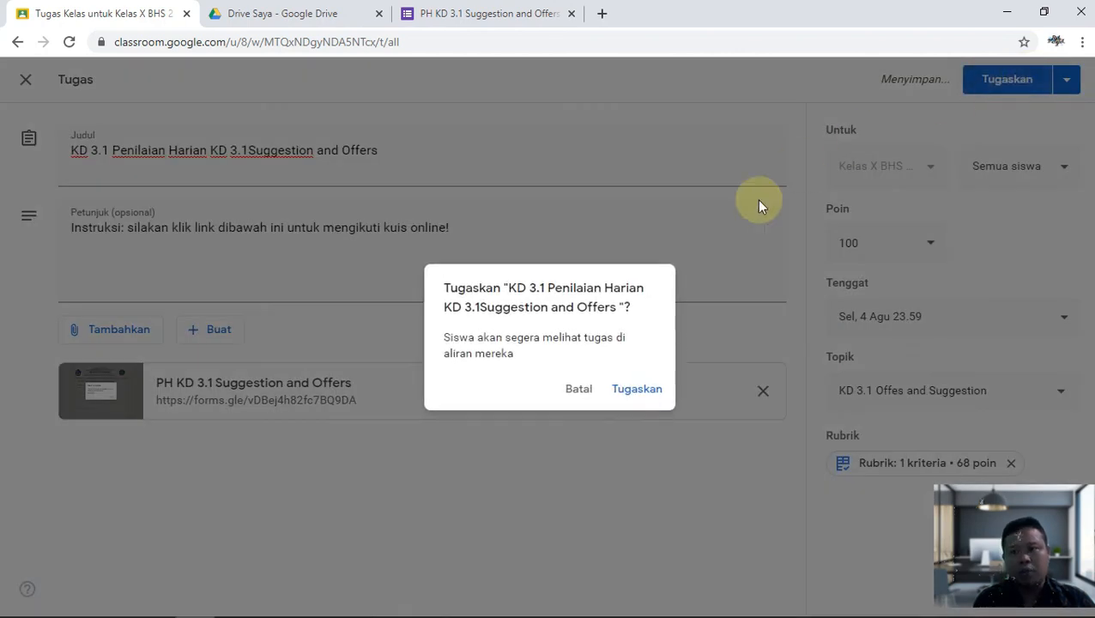
pyautogui.click(641, 388)
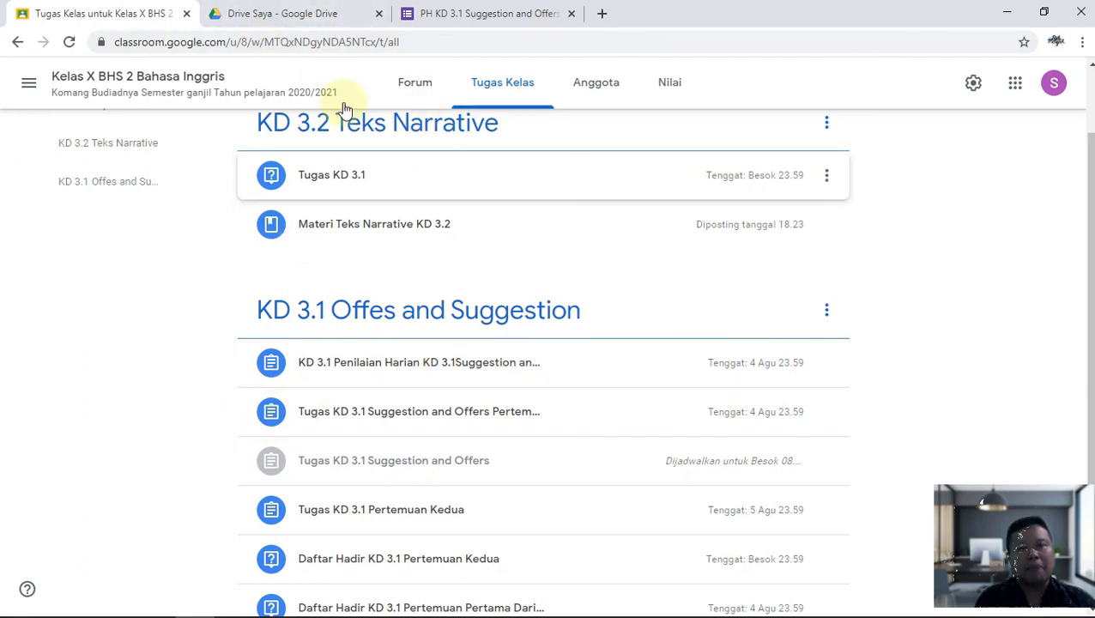
# Cancel the quiz's Kirim dialog, close its Forms tab, and return to Classroom's Tugas Kelas page.
pyautogui.click(285, 15)
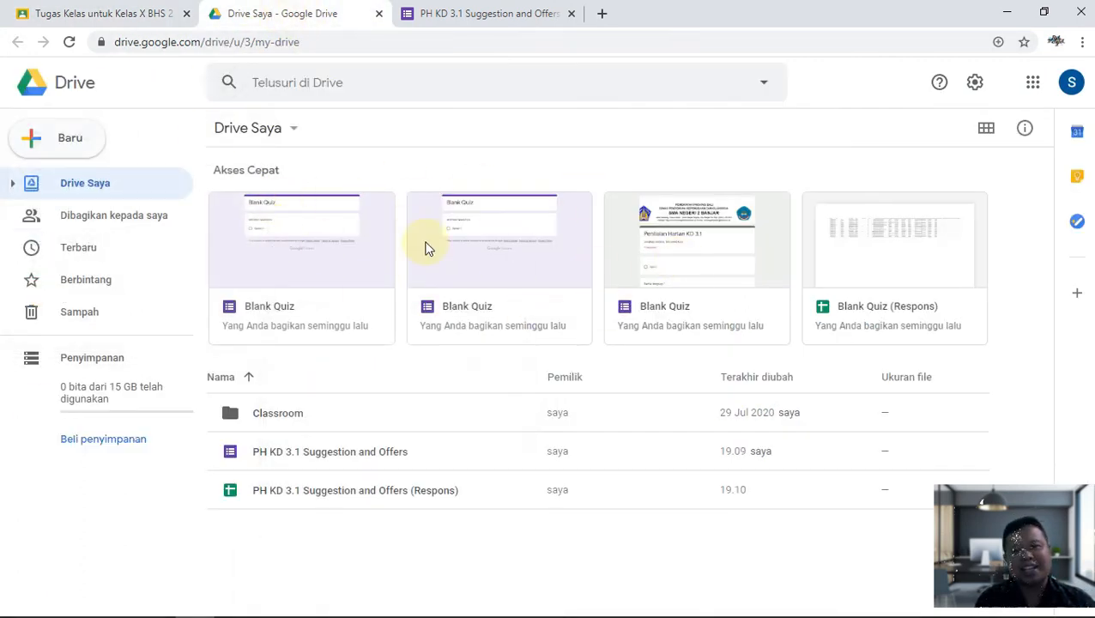
pyautogui.click(481, 16)
pyautogui.click(687, 328)
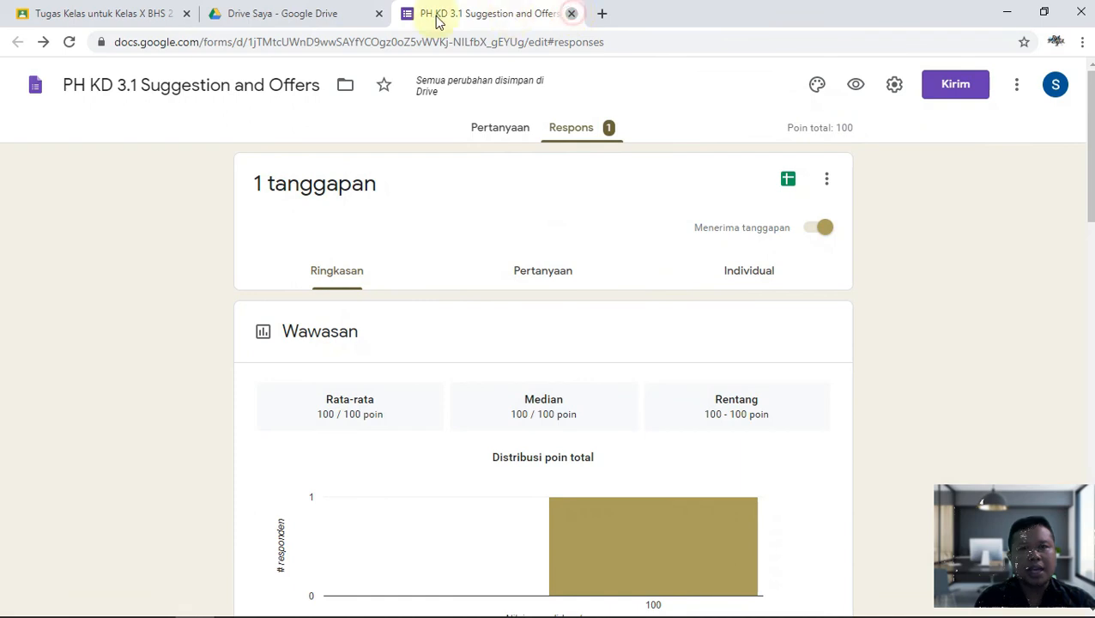
pyautogui.click(571, 13)
pyautogui.click(34, 14)
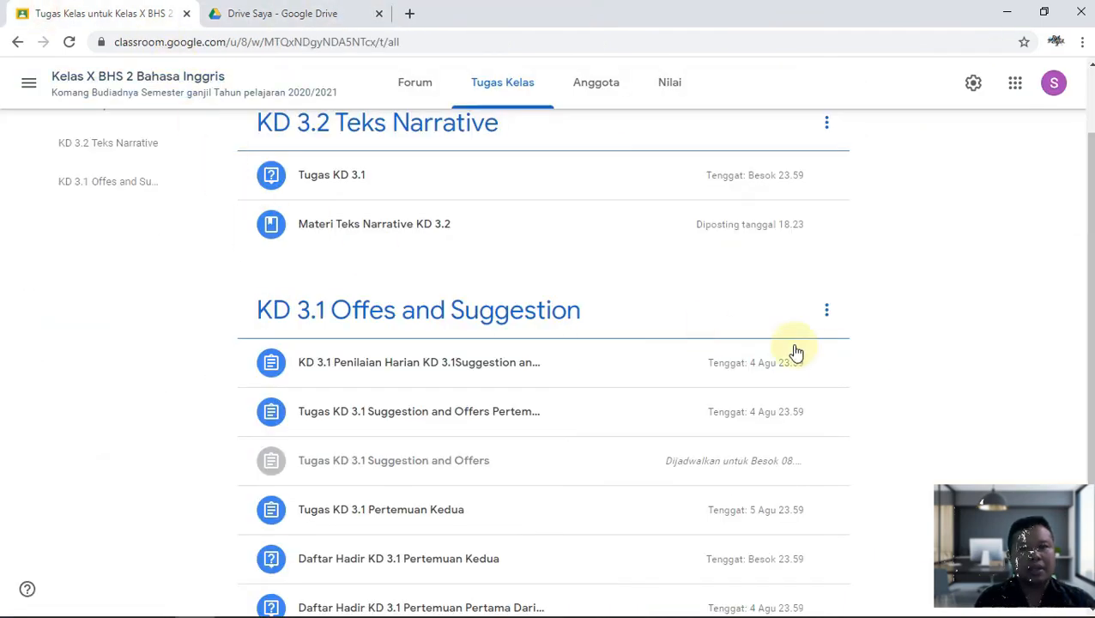